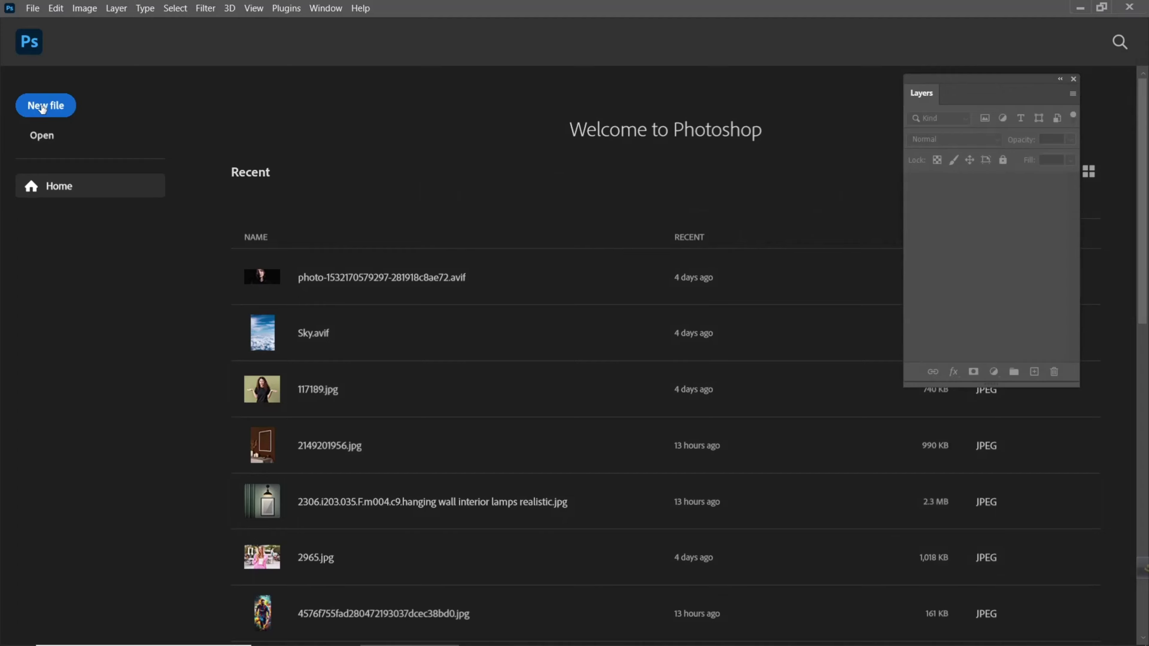
Step: Start a new blank 1280 × 720 px document at 300 ppi from the Home screen
click(42, 108)
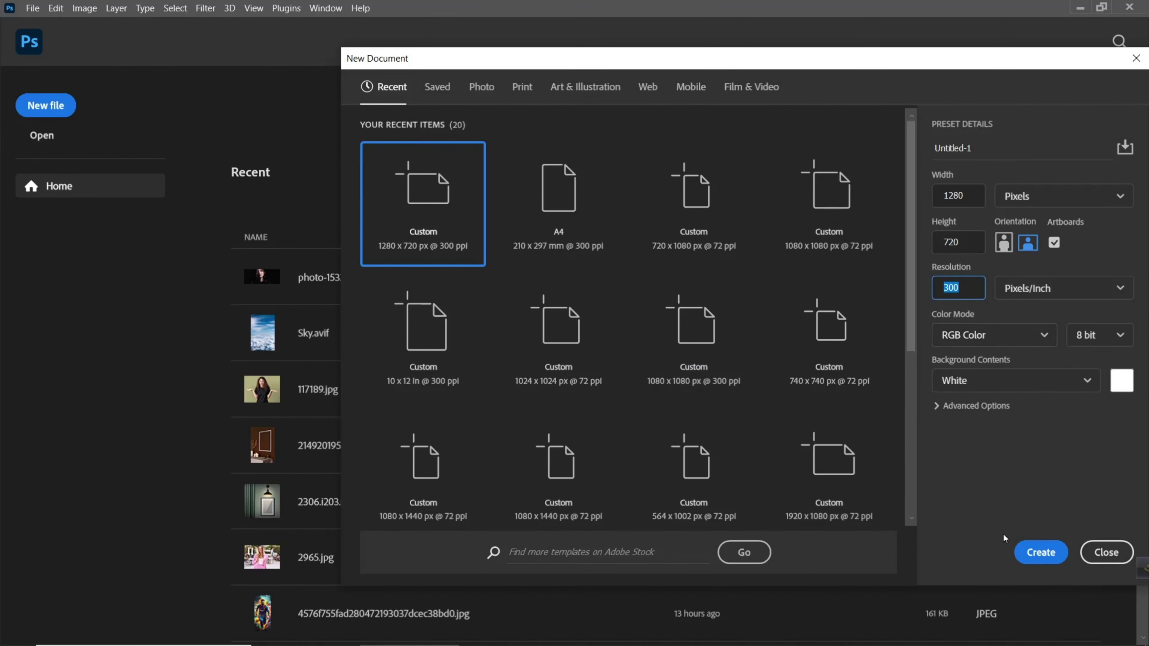
Step: Create the 1280 × 720 document and place the blurred wooden-table photo as an embedded layer
click(1037, 558)
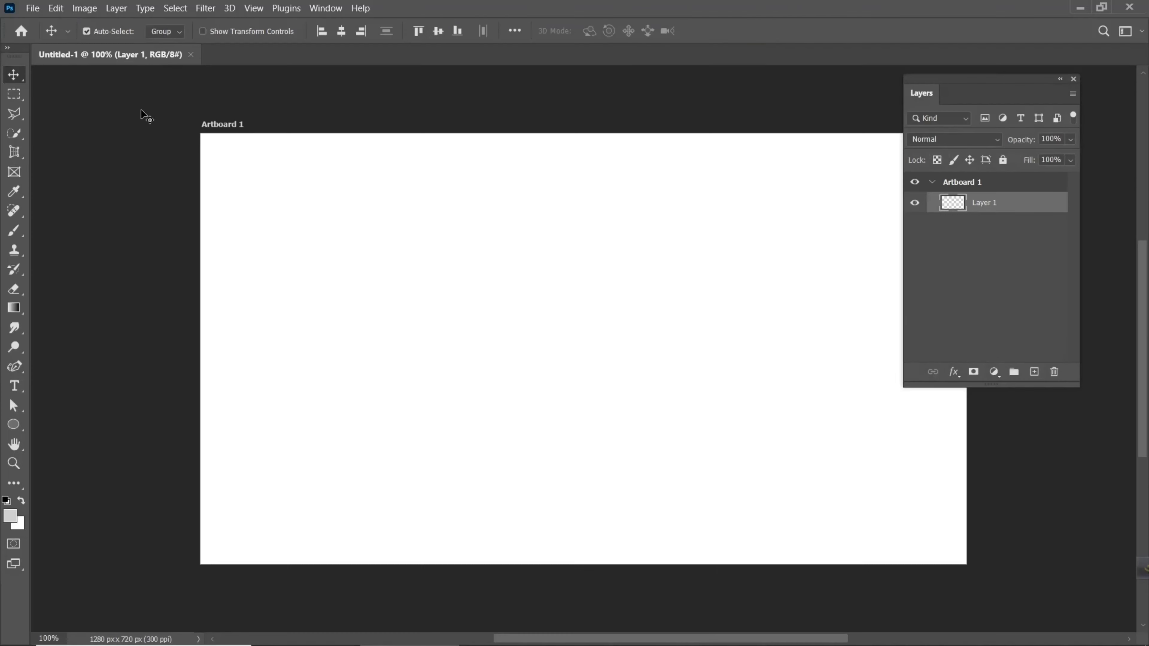
click(31, 8)
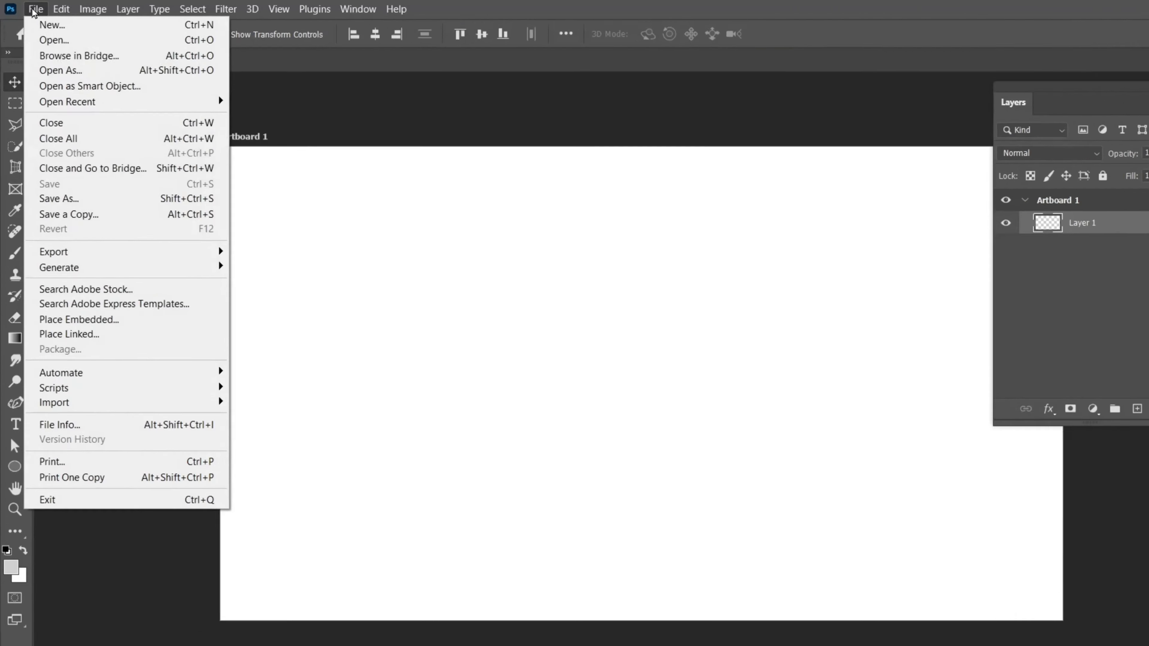
click(96, 377)
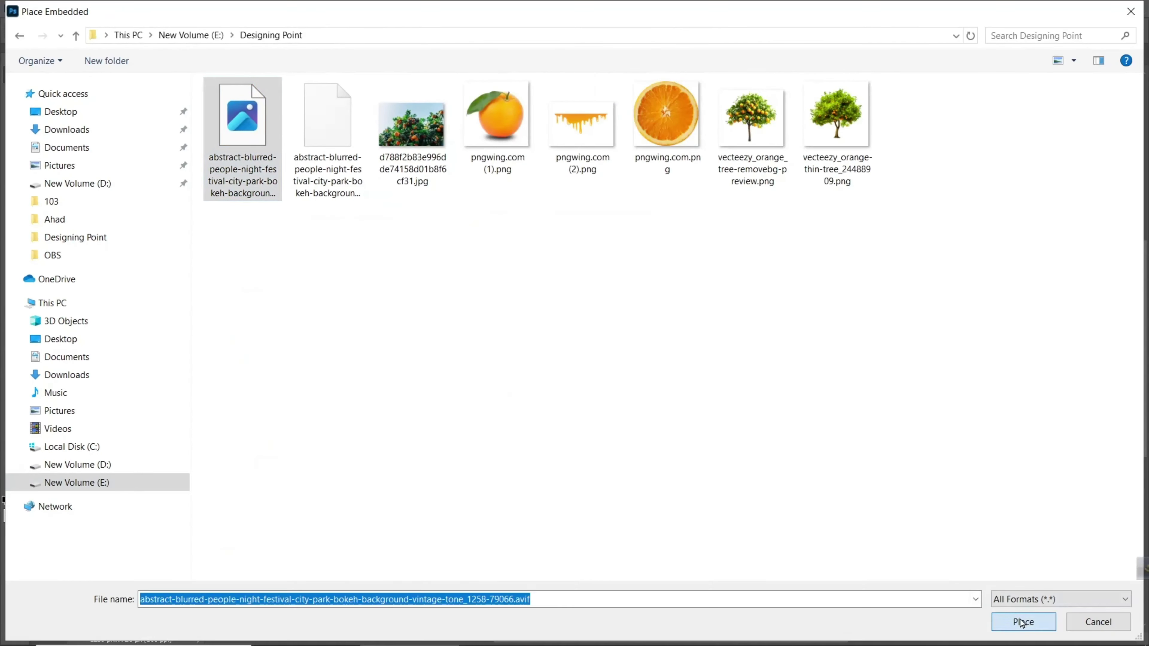
click(1041, 642)
Step: Scale the table photo so it covers the whole artboard and commit the transform
drag(1006, 87, 1078, 107)
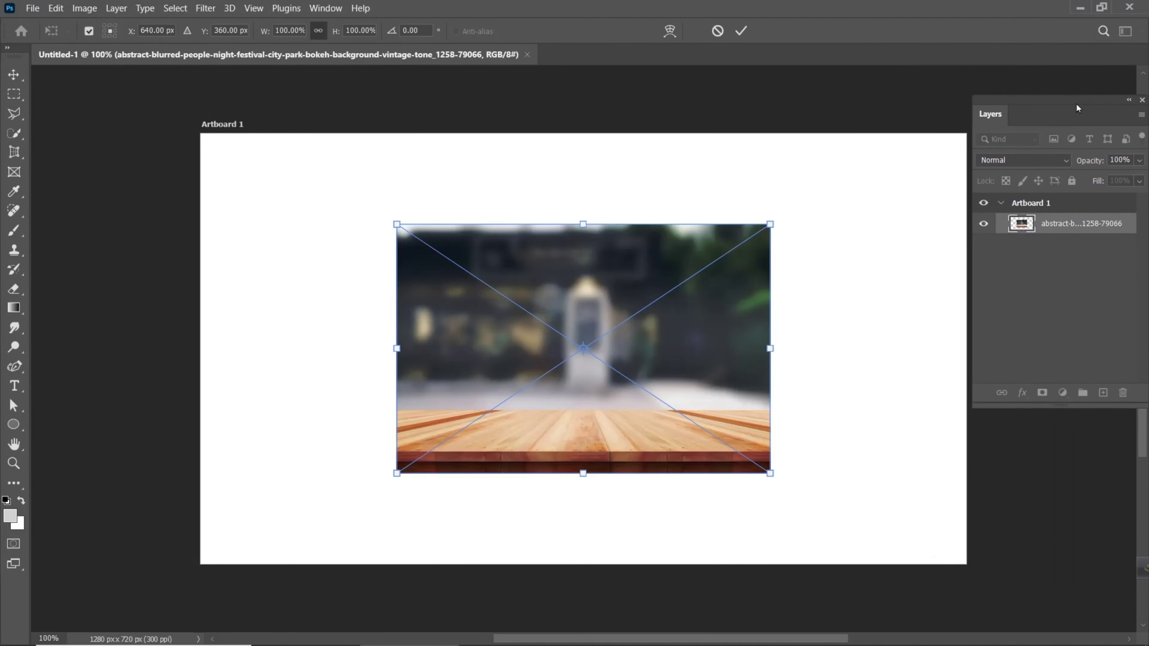
drag(584, 224, 588, 141)
drag(588, 475, 608, 569)
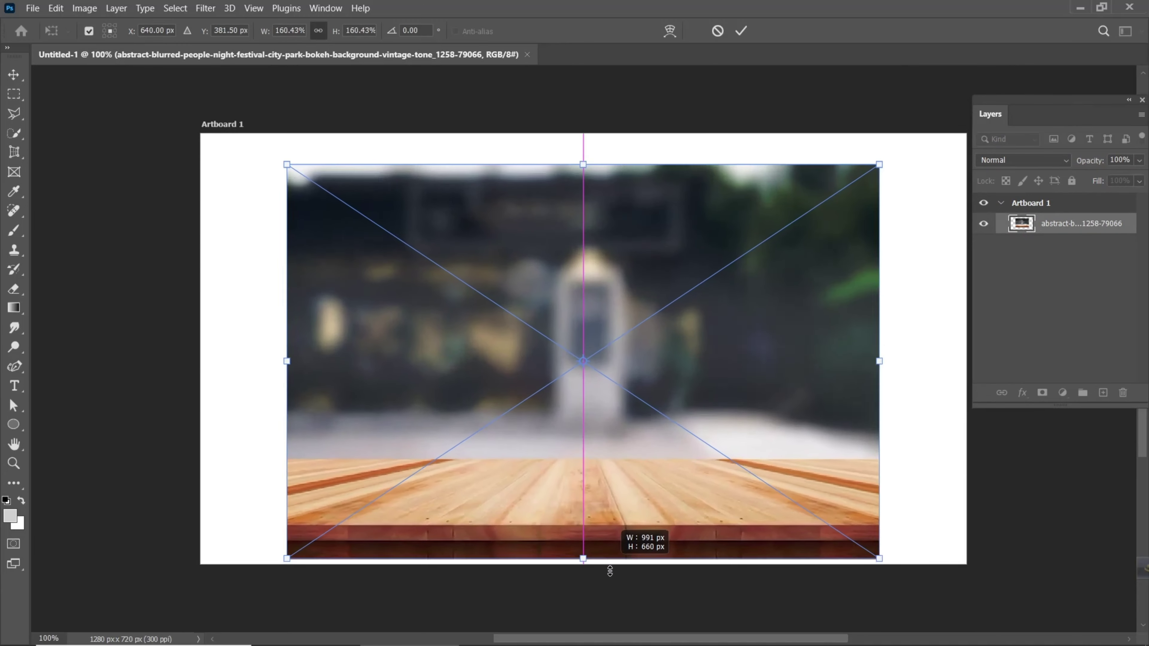
drag(608, 426, 608, 403)
drag(280, 352, 203, 342)
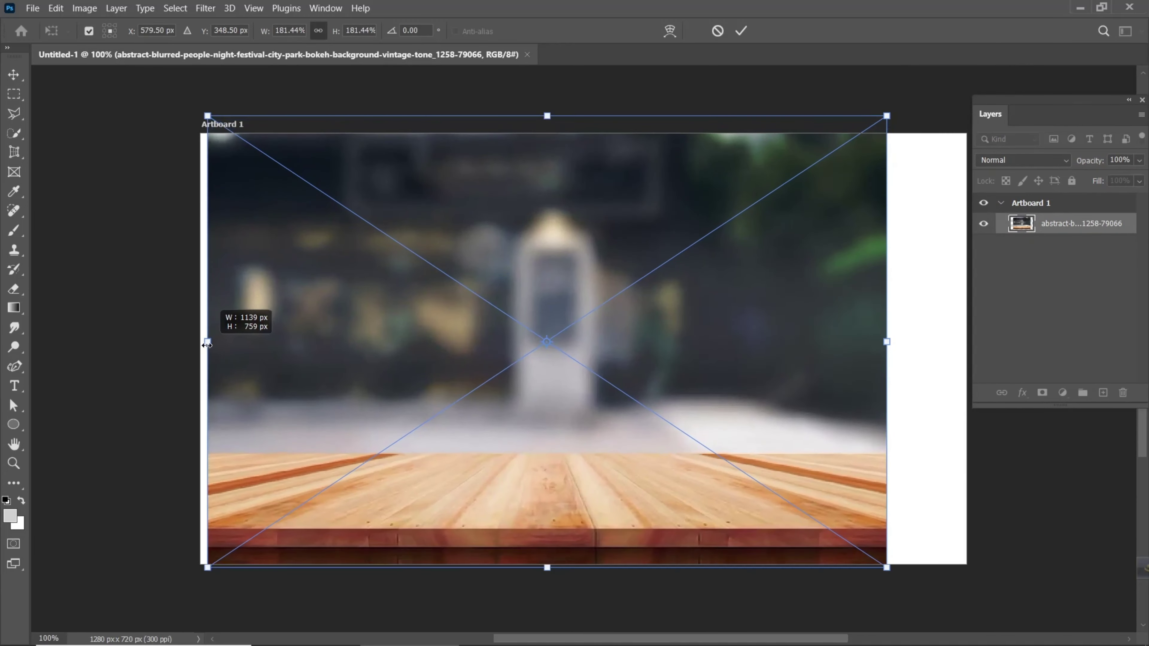
drag(874, 340, 970, 335)
drag(617, 362, 613, 351)
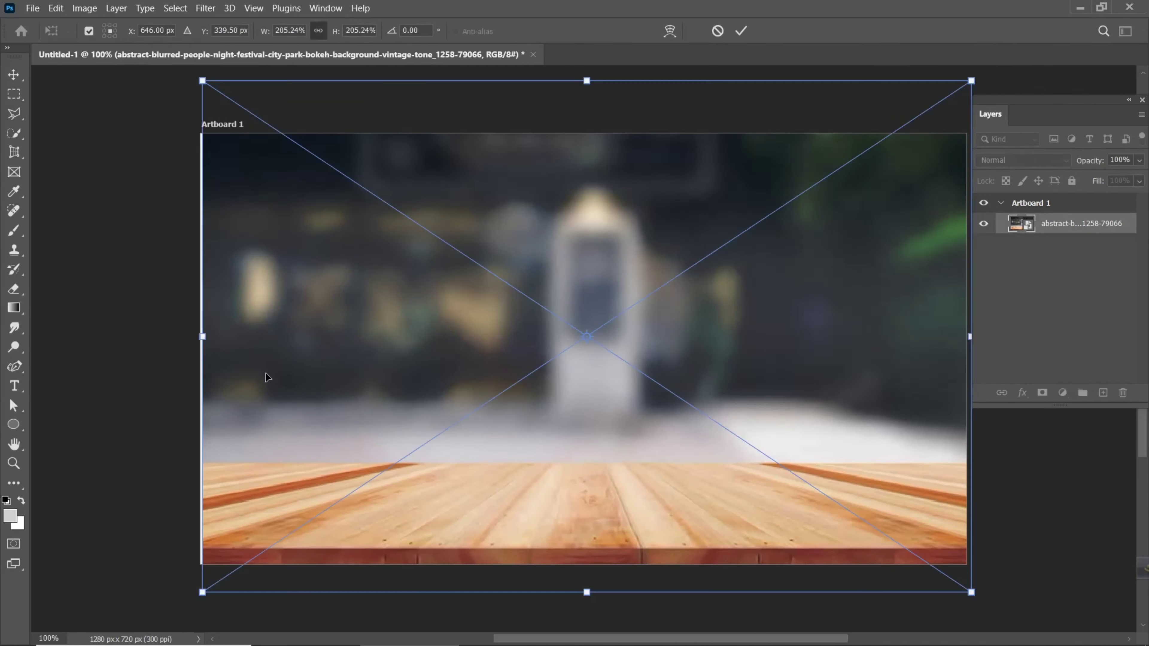
drag(852, 317, 851, 296)
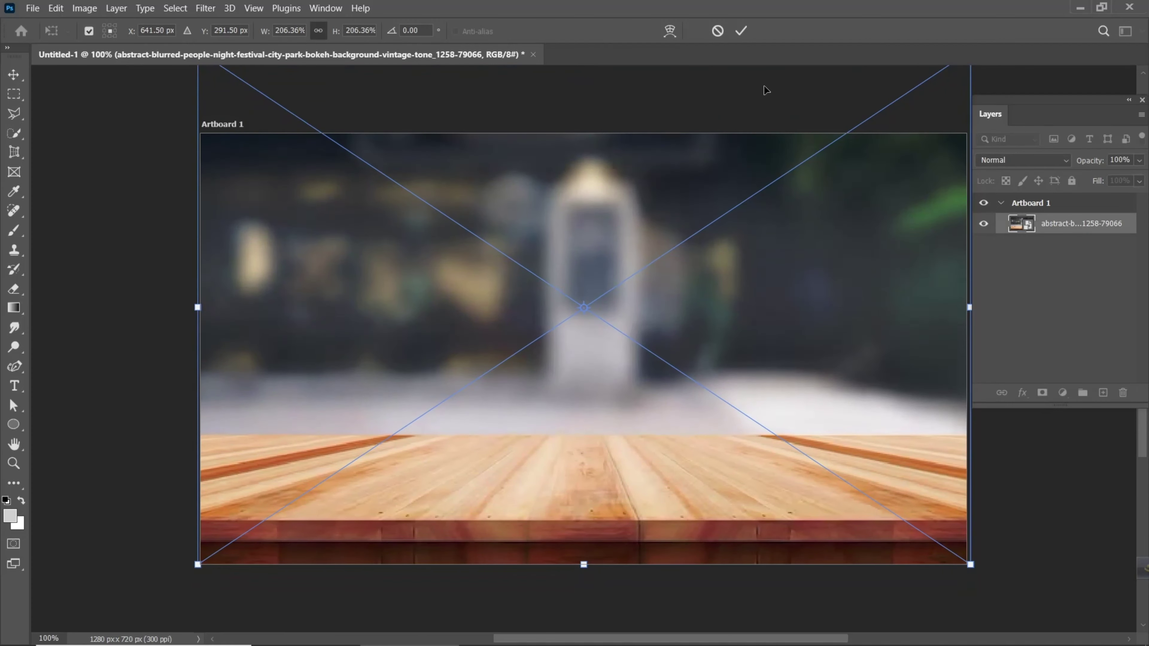
click(742, 31)
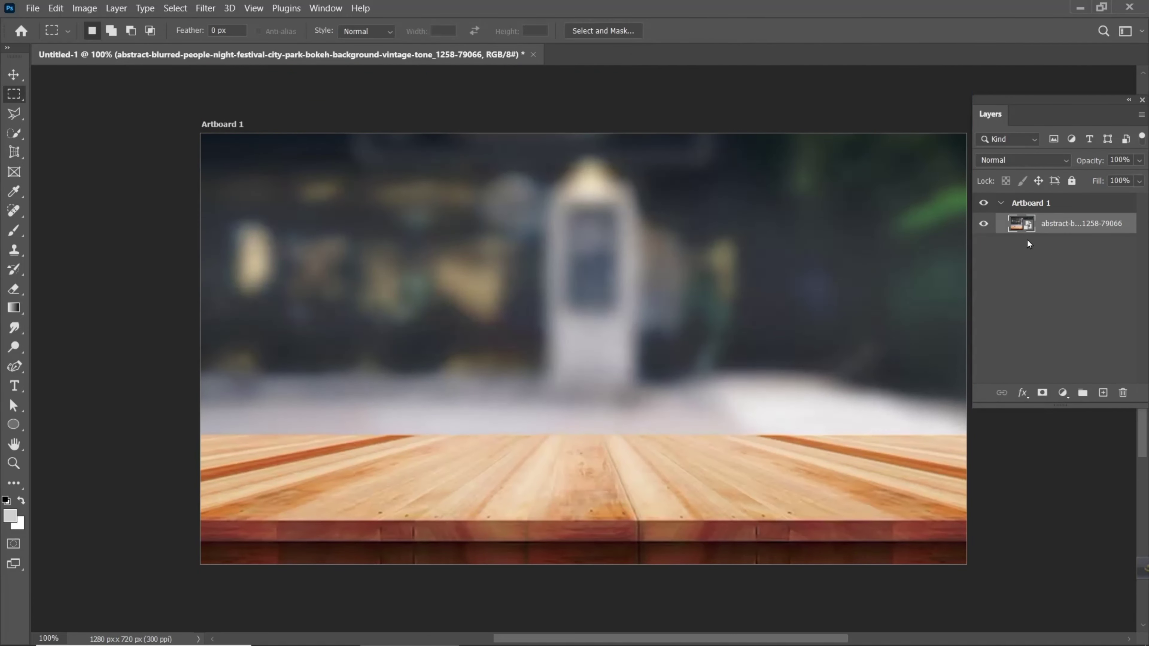
Step: Rasterize the table photo layer and delete the blurred bokeh area above the tabletop
right_click(1051, 229)
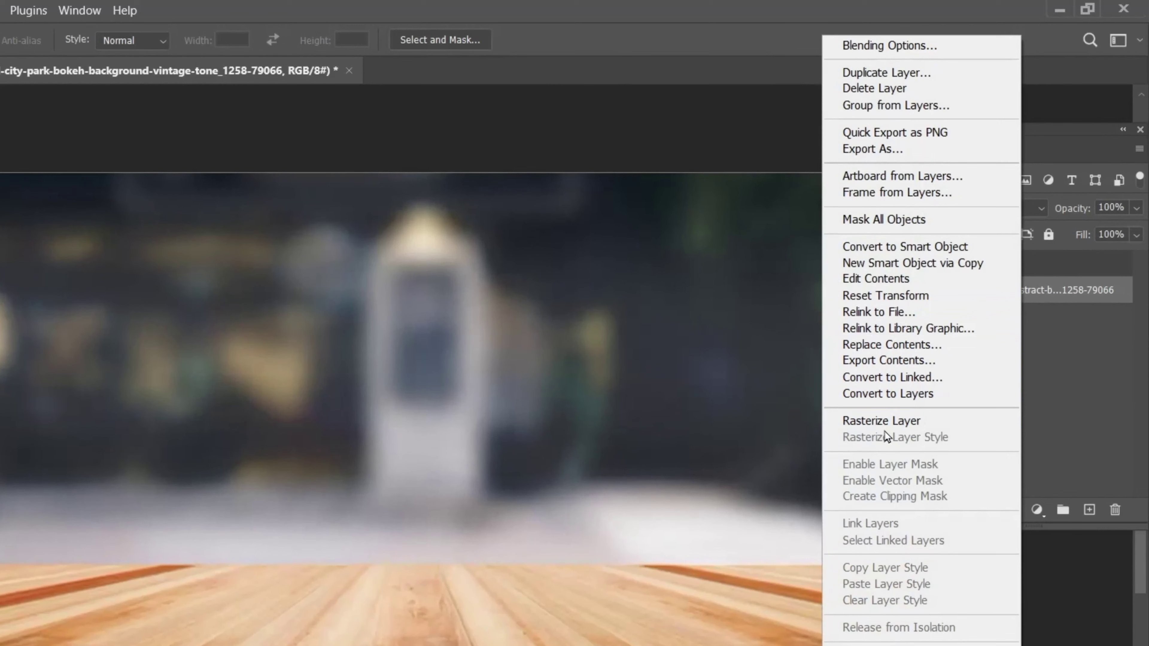
click(903, 418)
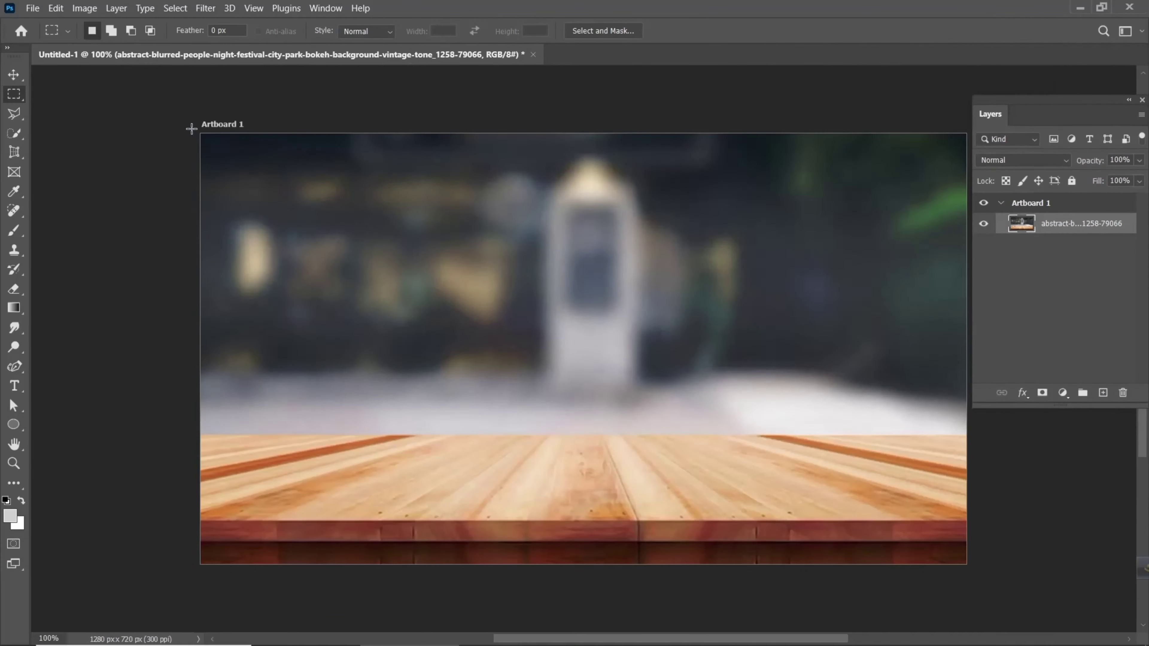
mouse_move(200, 134)
mouse_down()
mouse_move(898, 445)
mouse_move(980, 438)
mouse_up()
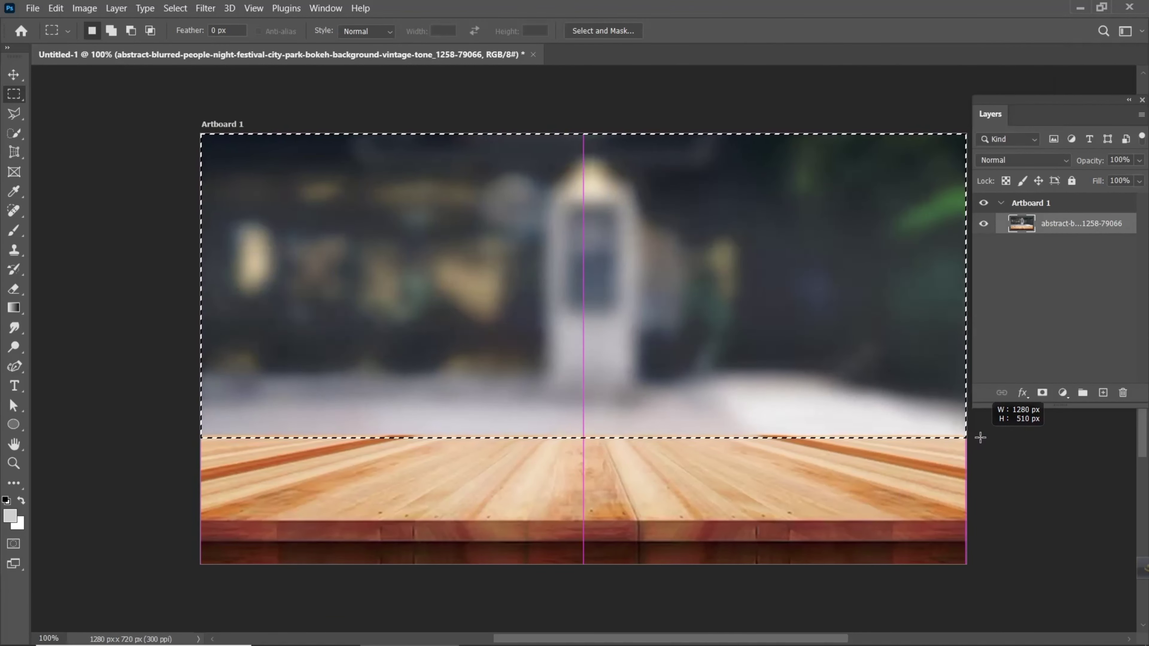
key(Delete)
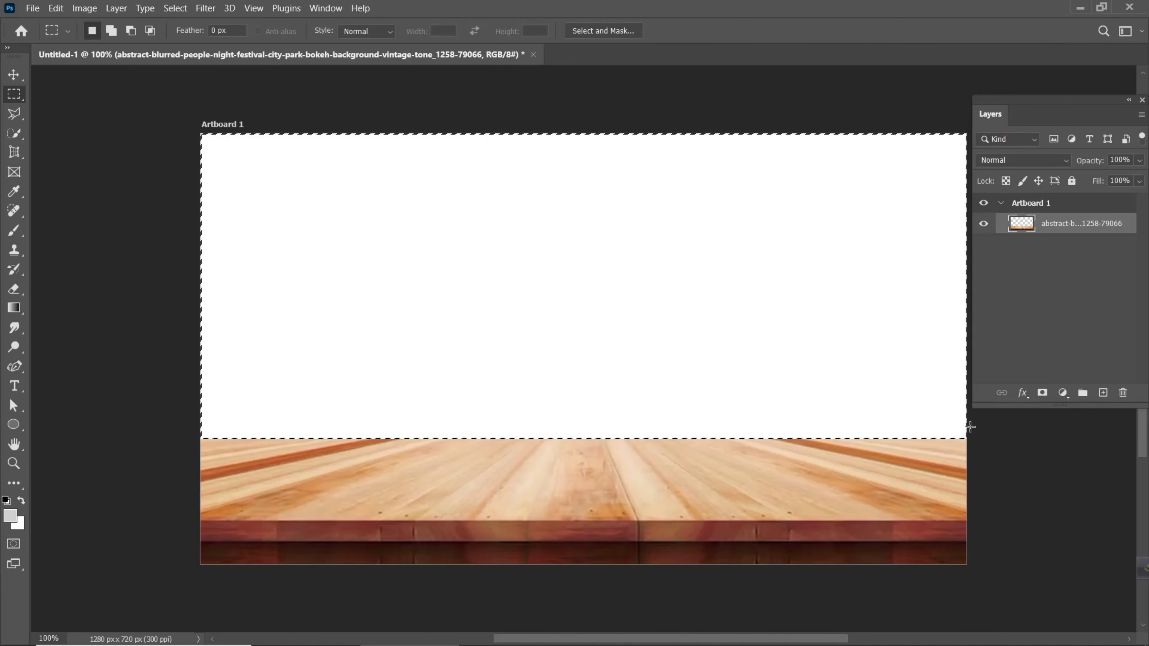
drag(656, 394, 624, 373)
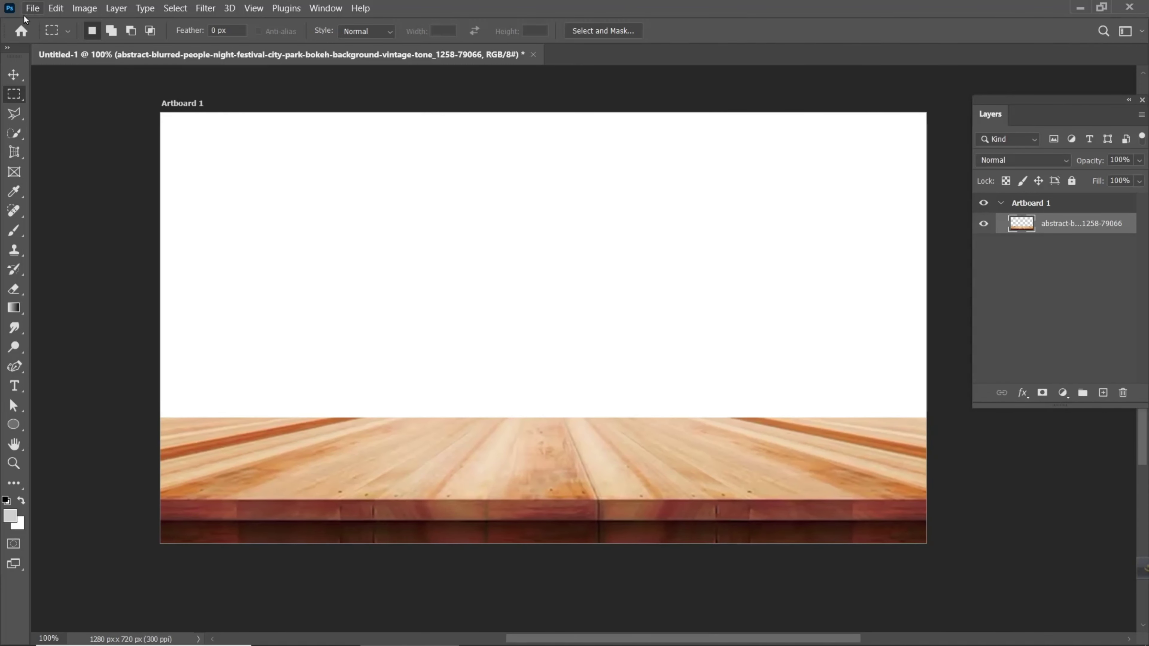
Step: Place the orange-tree photo and widen it to span the artboard
click(13, 74)
click(33, 8)
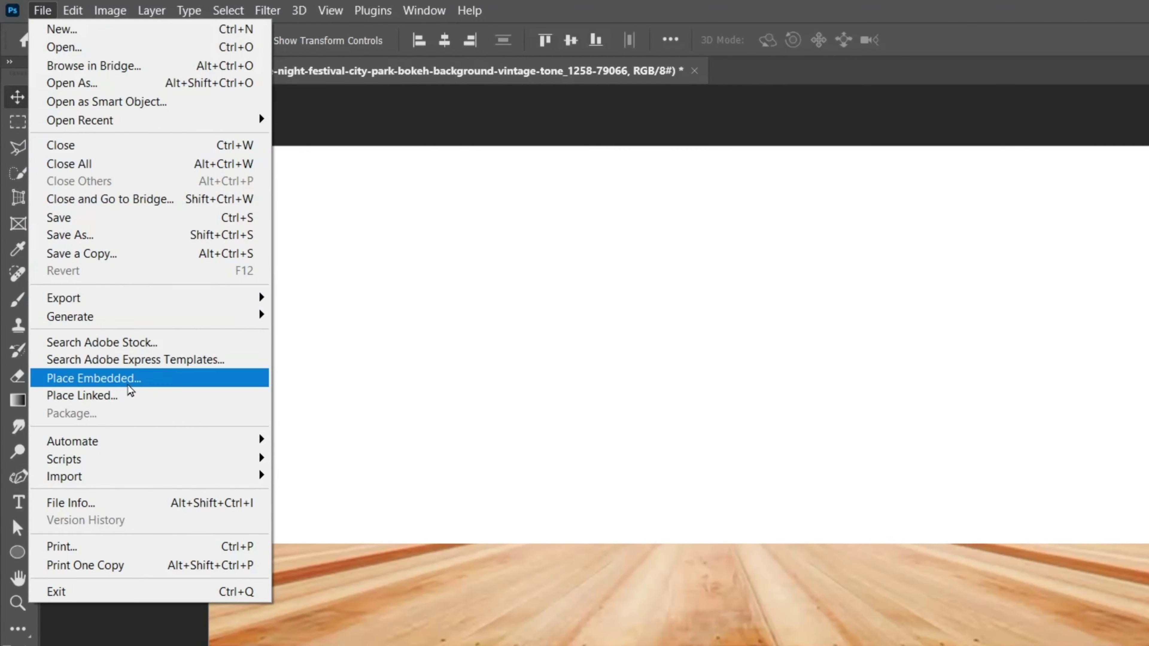
click(127, 384)
click(412, 127)
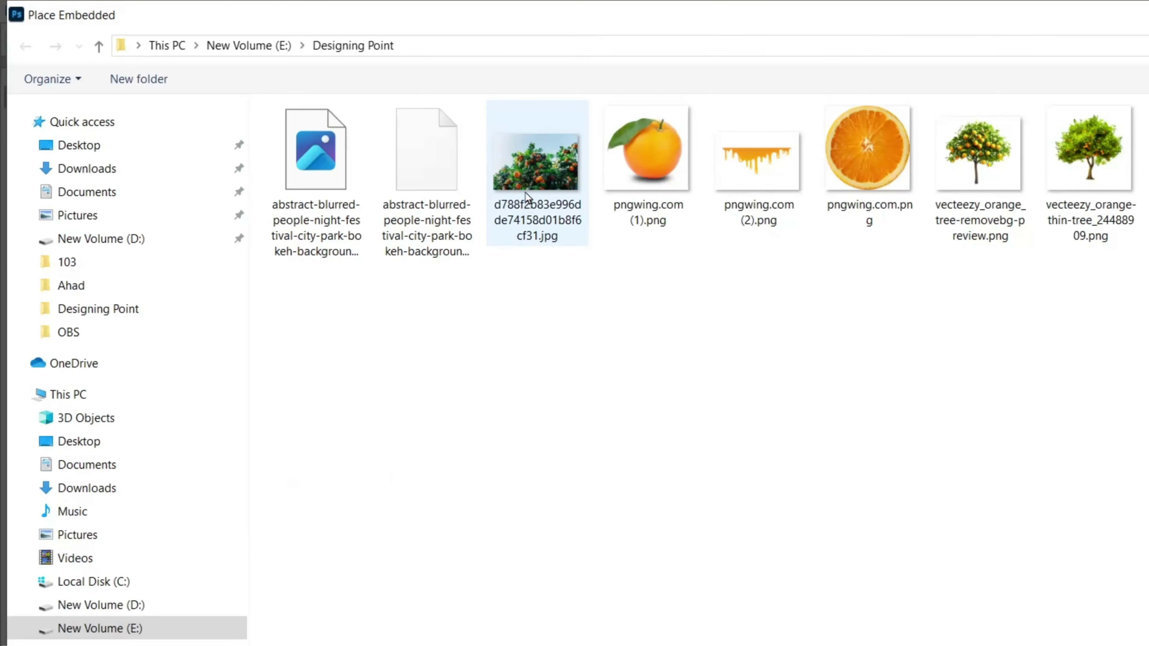
click(1024, 621)
mouse_move(738, 219)
mouse_down()
mouse_move(699, 213)
mouse_move(716, 210)
mouse_up()
drag(197, 263, 175, 227)
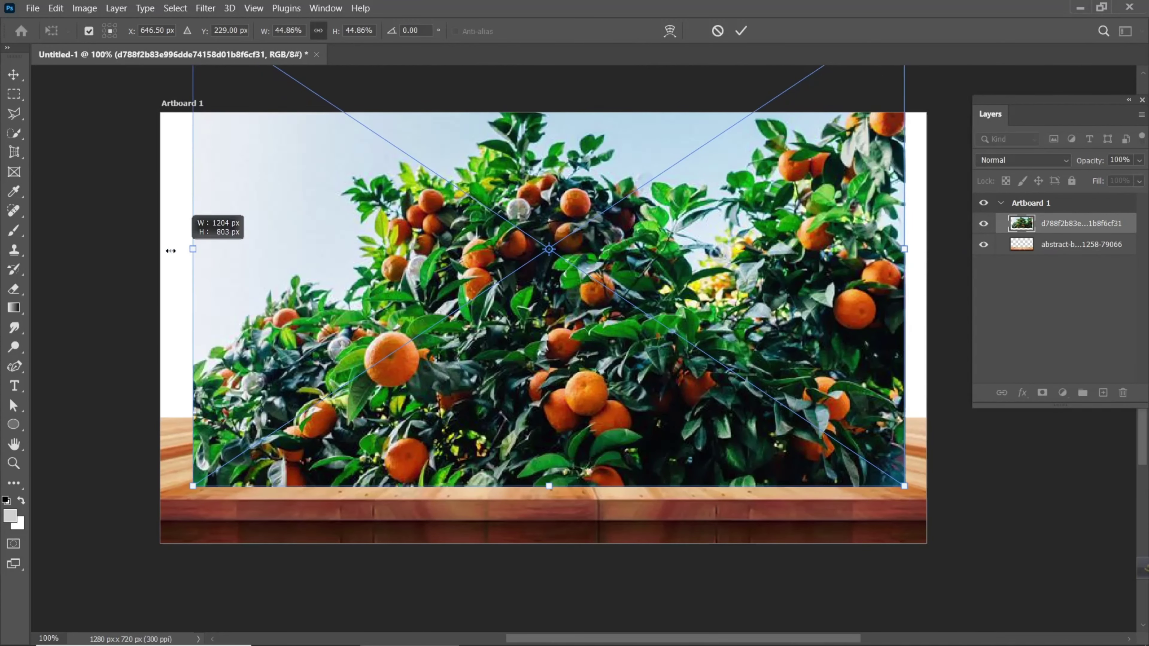
drag(903, 260, 946, 226)
drag(878, 271, 878, 271)
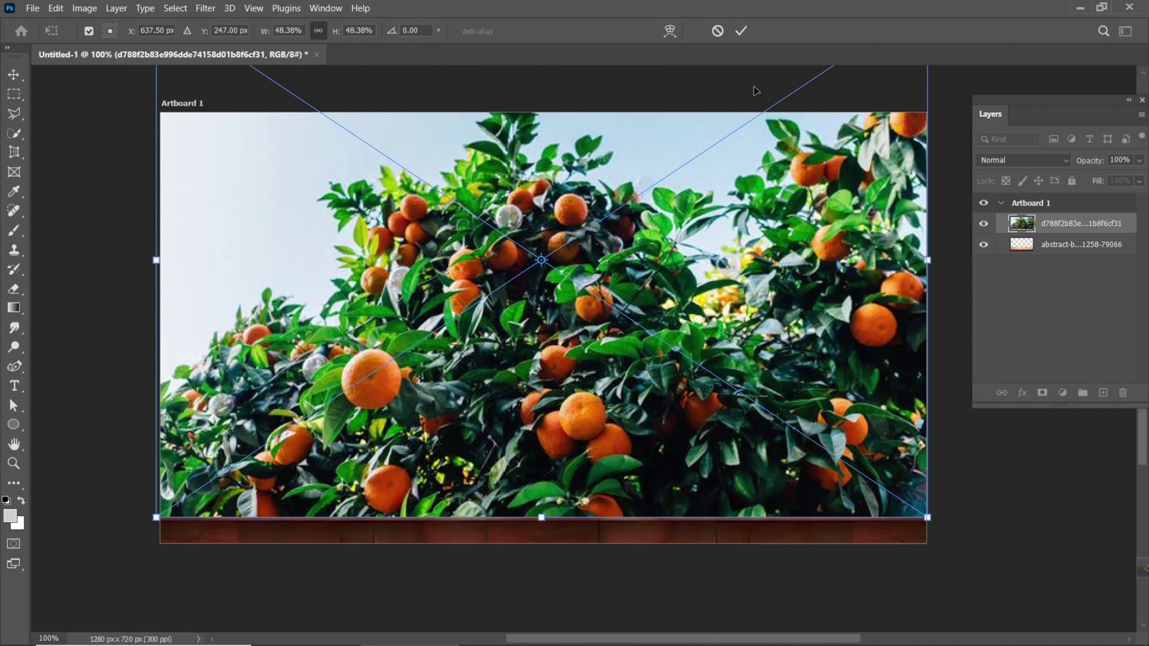
click(740, 31)
Step: Move the orange-tree layer below the table and apply a 13.6 px Gaussian Blur
drag(1081, 223, 1068, 256)
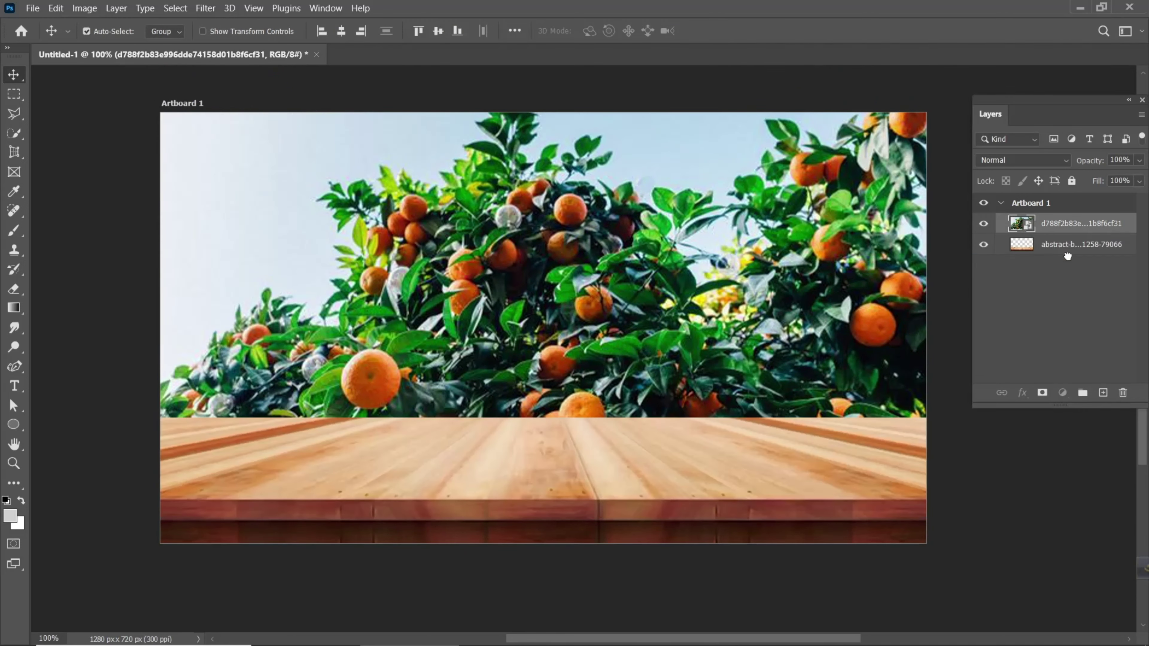
click(206, 7)
mouse_move(279, 243)
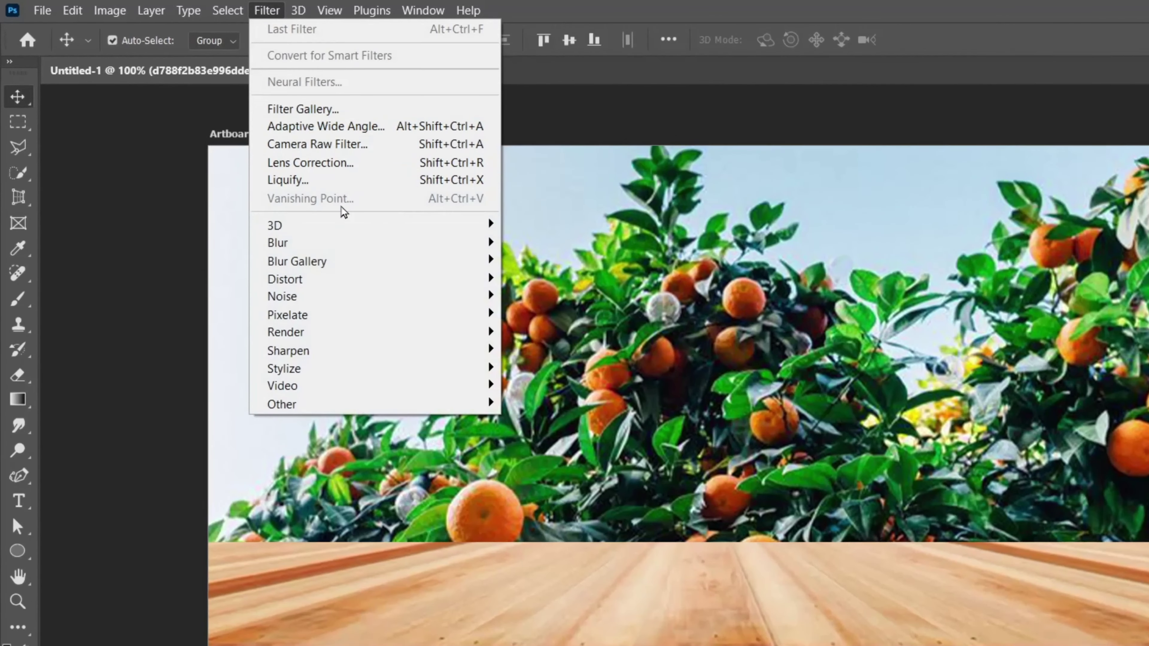
click(552, 314)
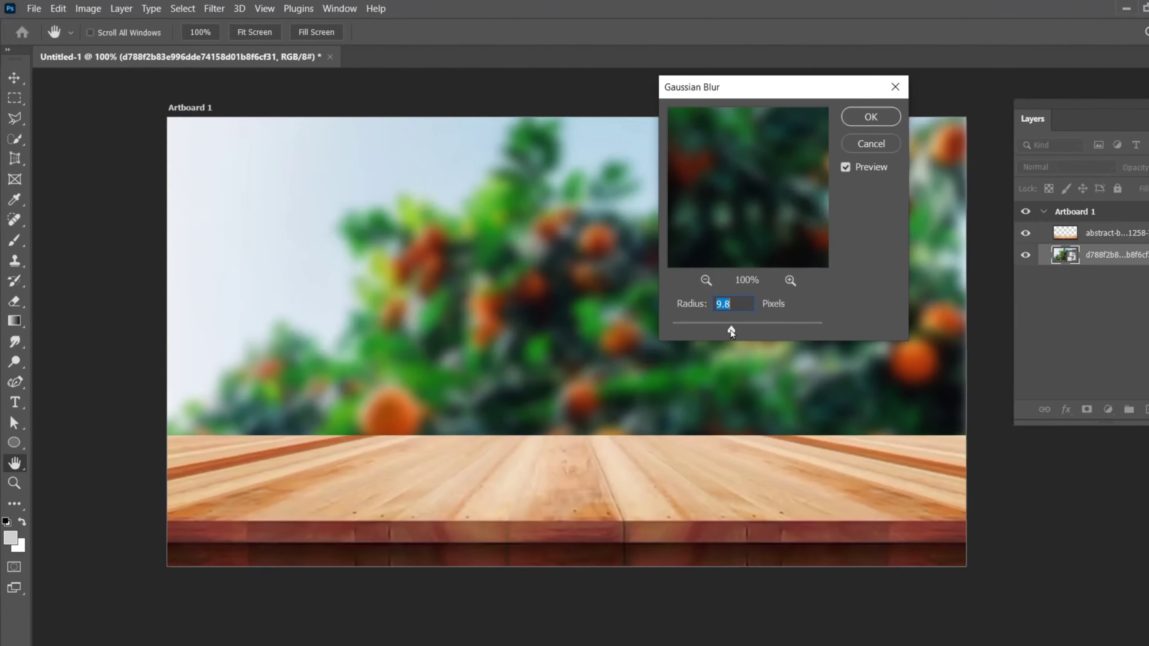
drag(910, 409, 923, 415)
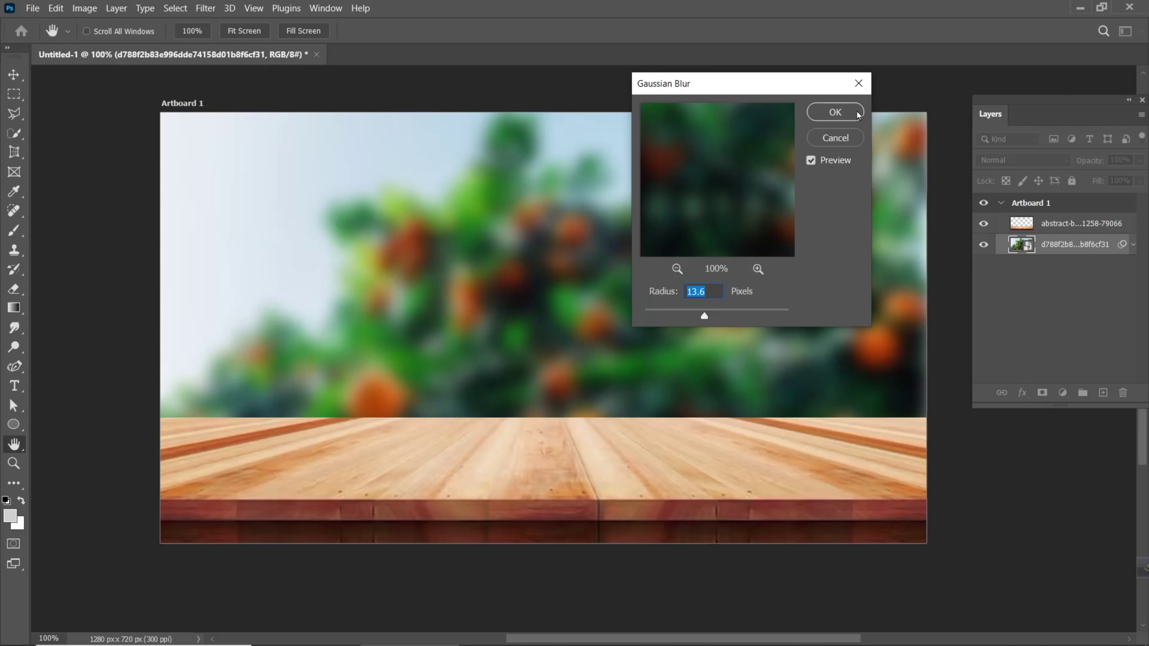
click(835, 113)
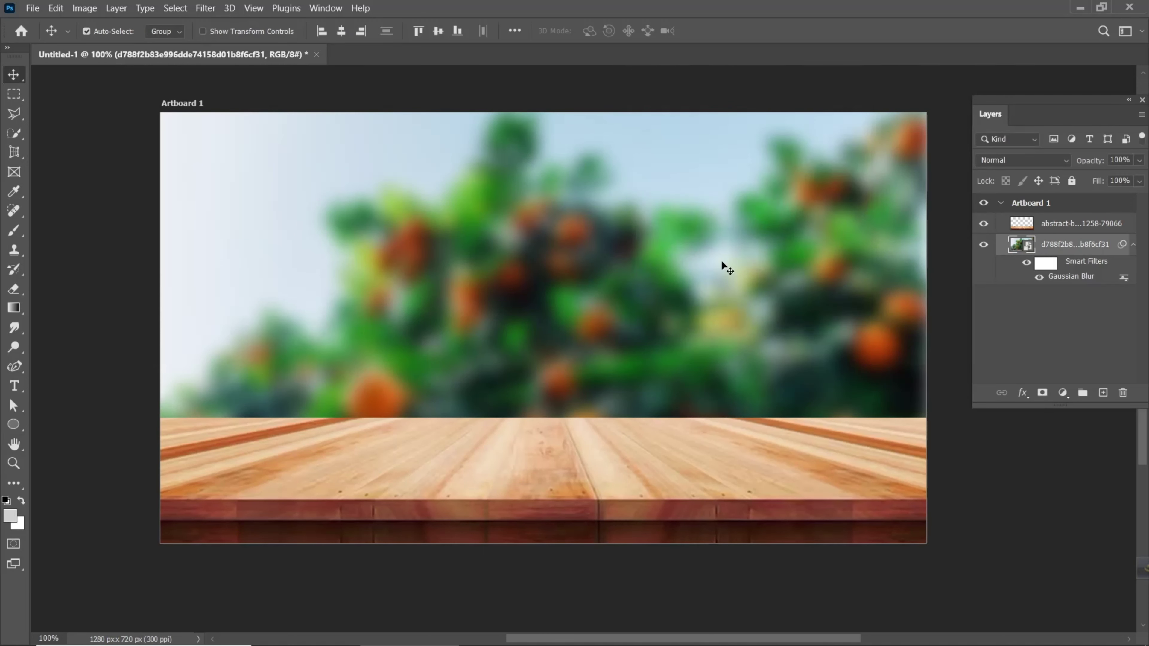
drag(674, 267, 654, 273)
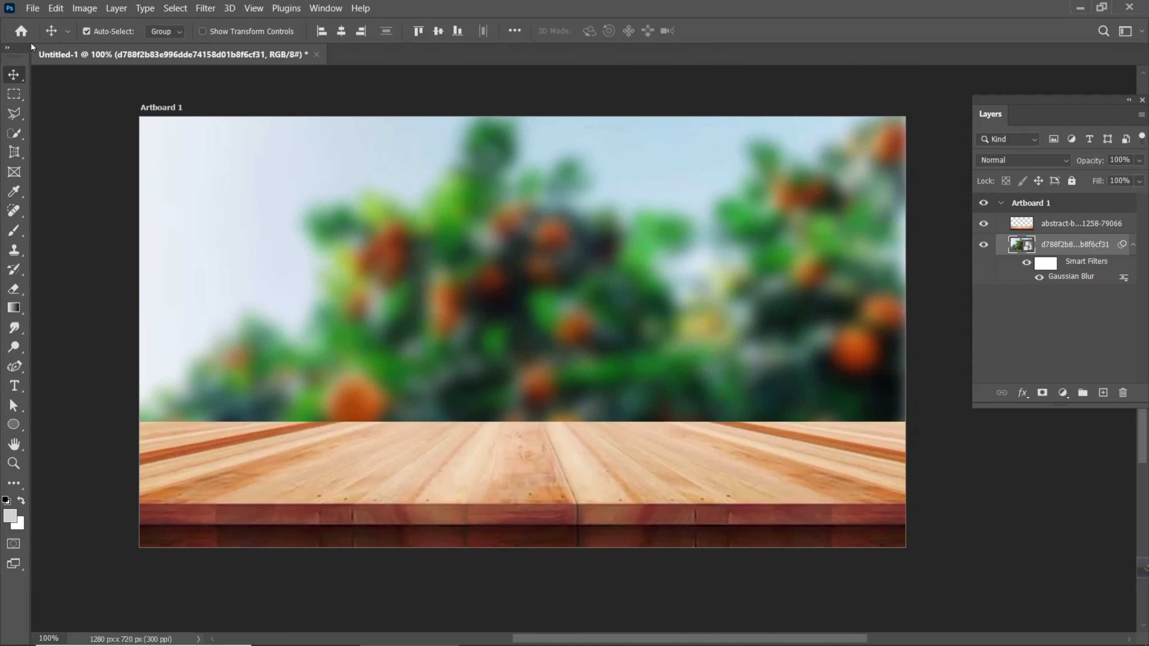
Step: Place the whole-orange image and stack its layer above the shadow layer
click(32, 8)
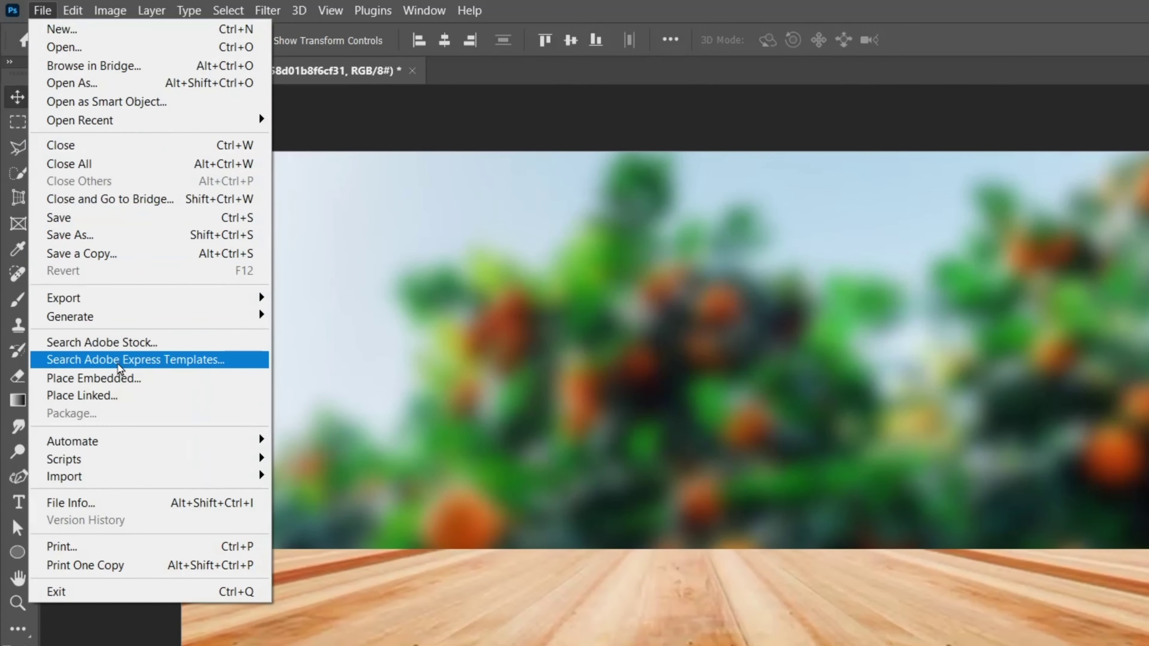
click(119, 378)
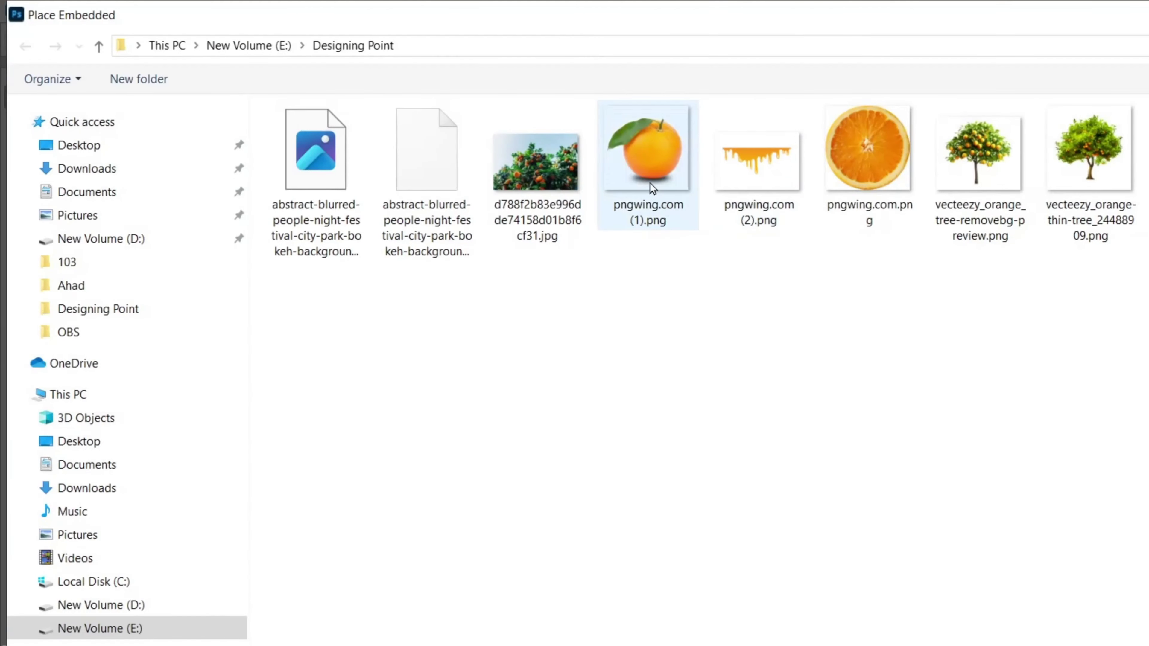
click(687, 221)
double_click(648, 172)
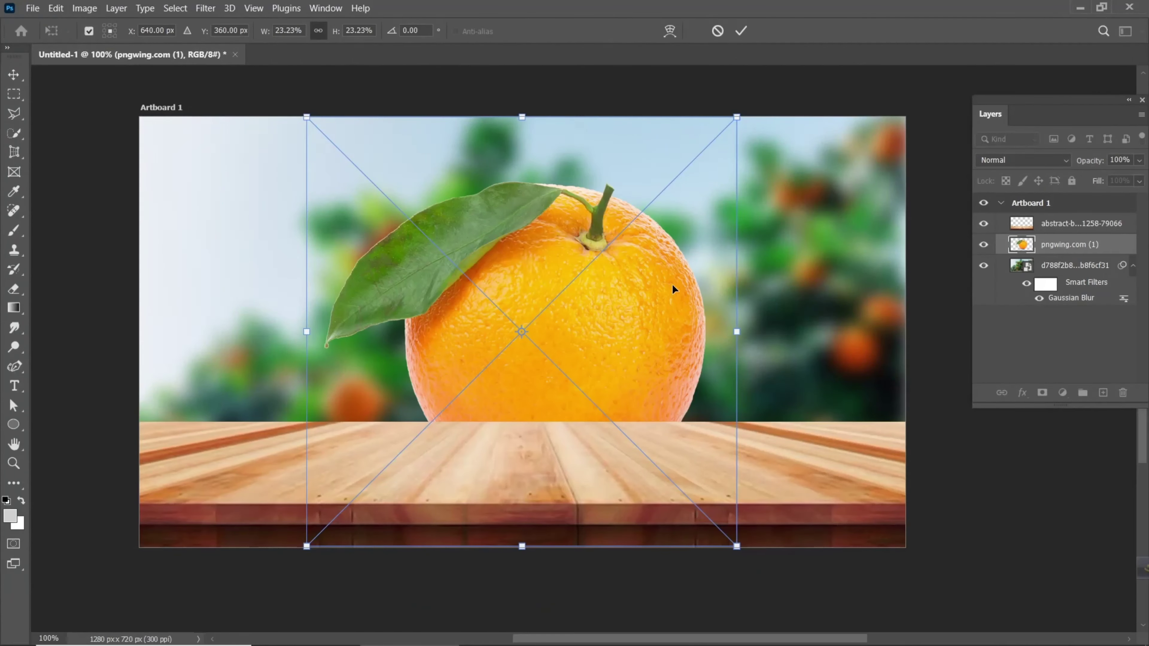
click(740, 31)
drag(620, 331, 599, 304)
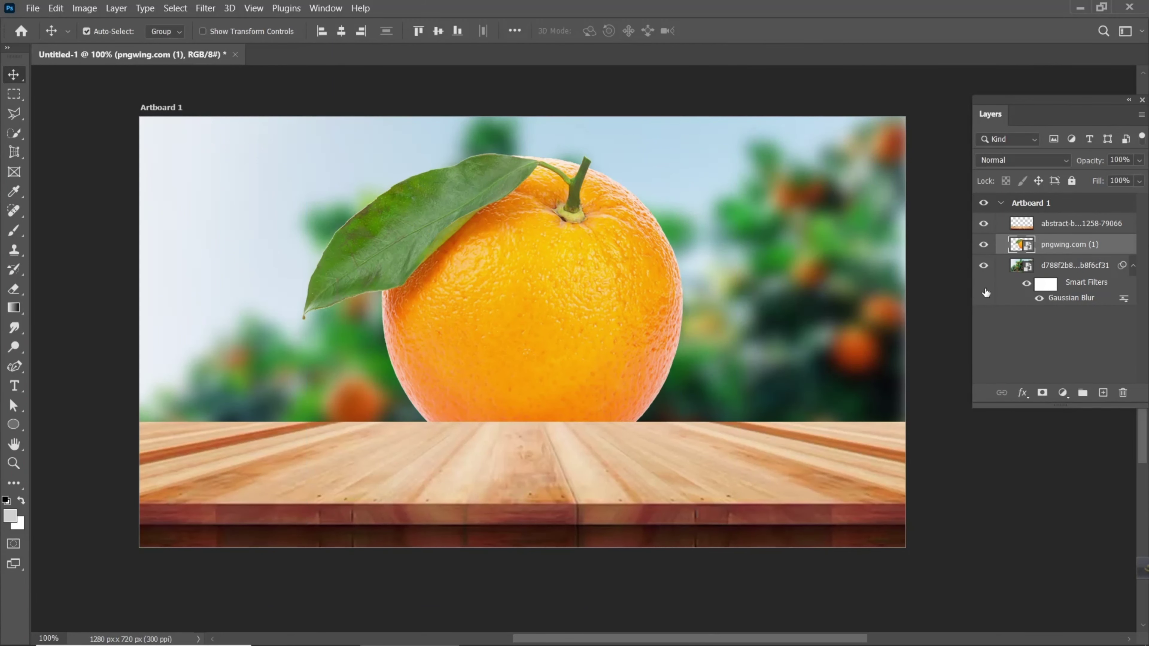
drag(1058, 250, 1057, 214)
drag(584, 324, 577, 332)
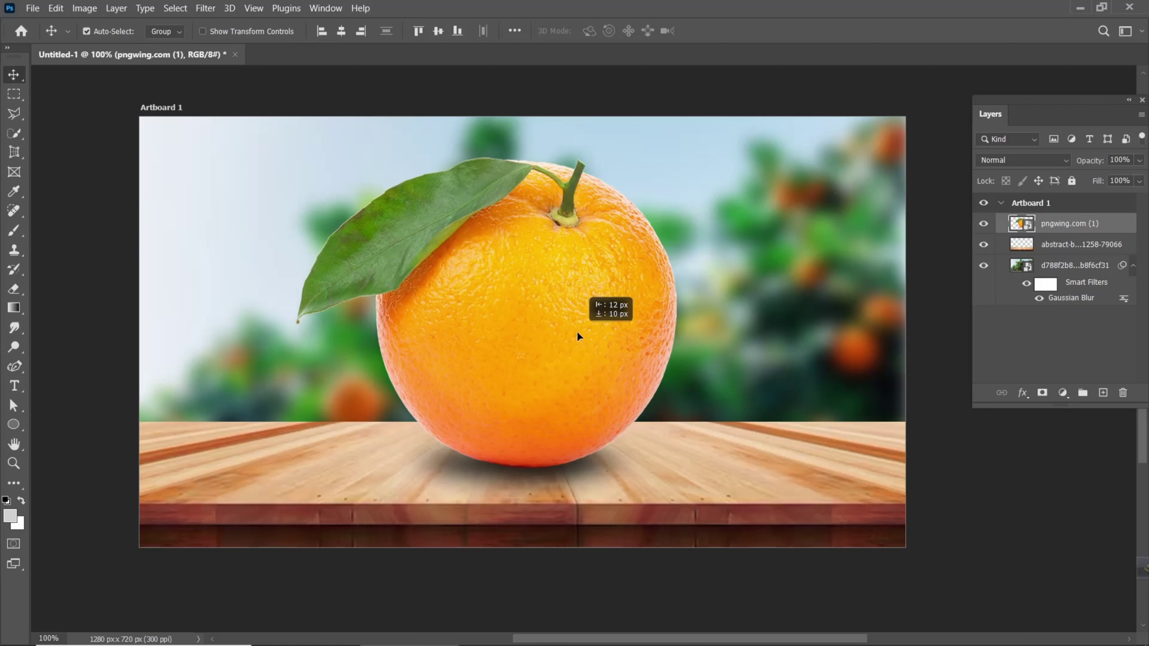
Step: Rotate the orange about -14°, shrink it slightly and set it down on the table
key(ctrl+t)
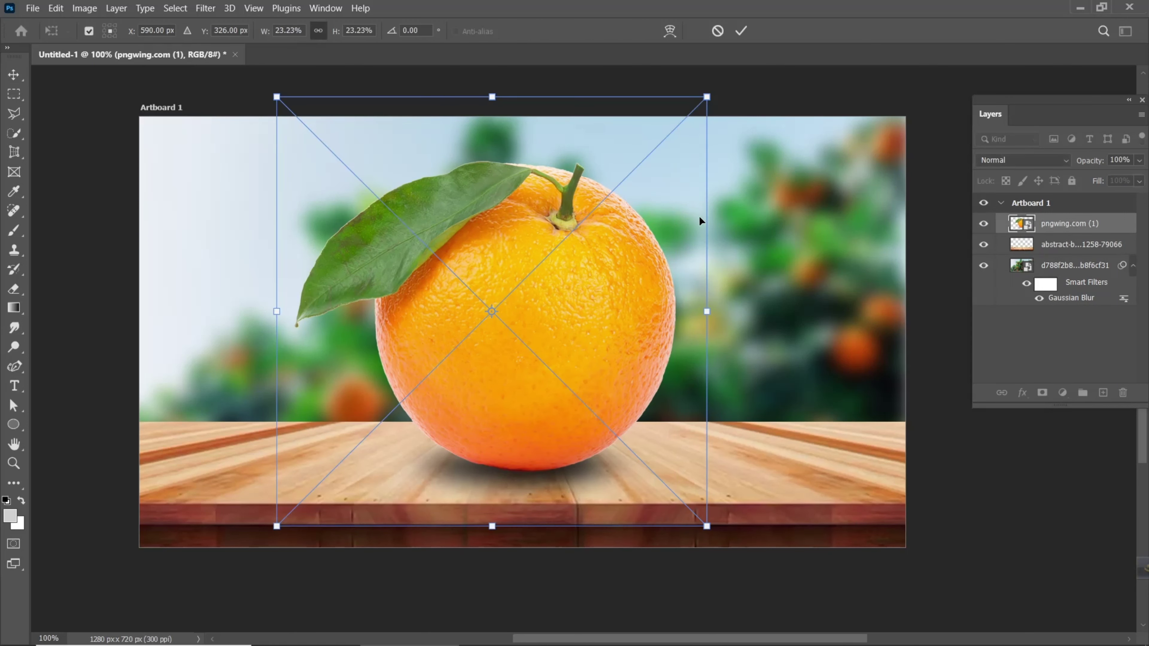
drag(739, 216, 706, 159)
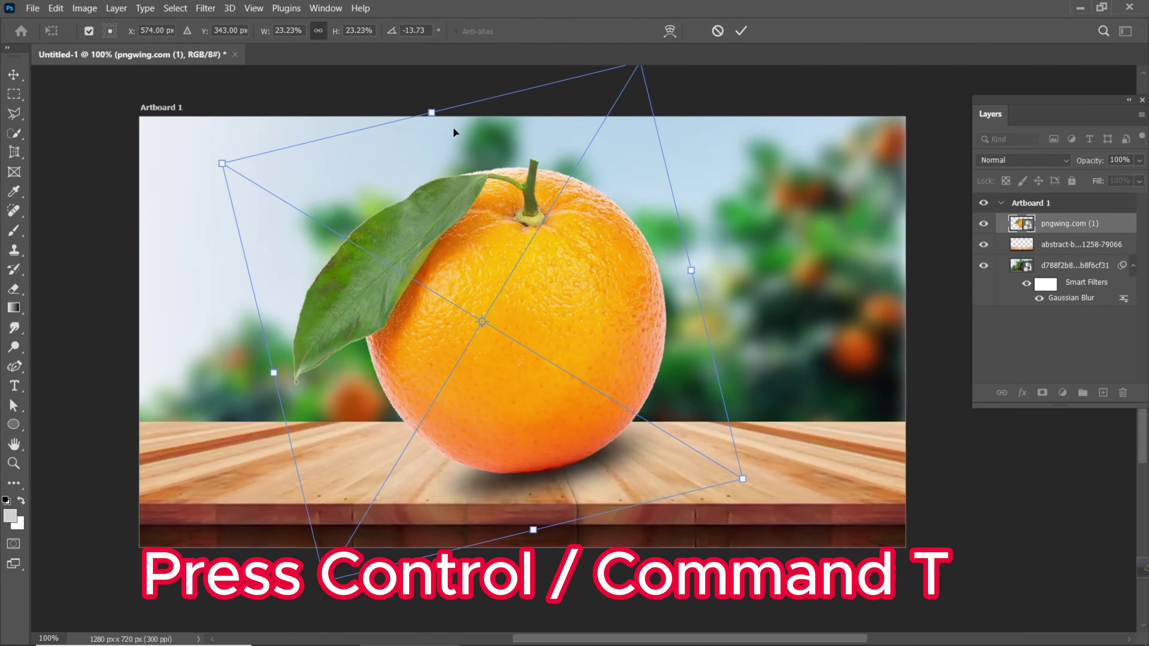
drag(435, 119, 449, 204)
key(Return)
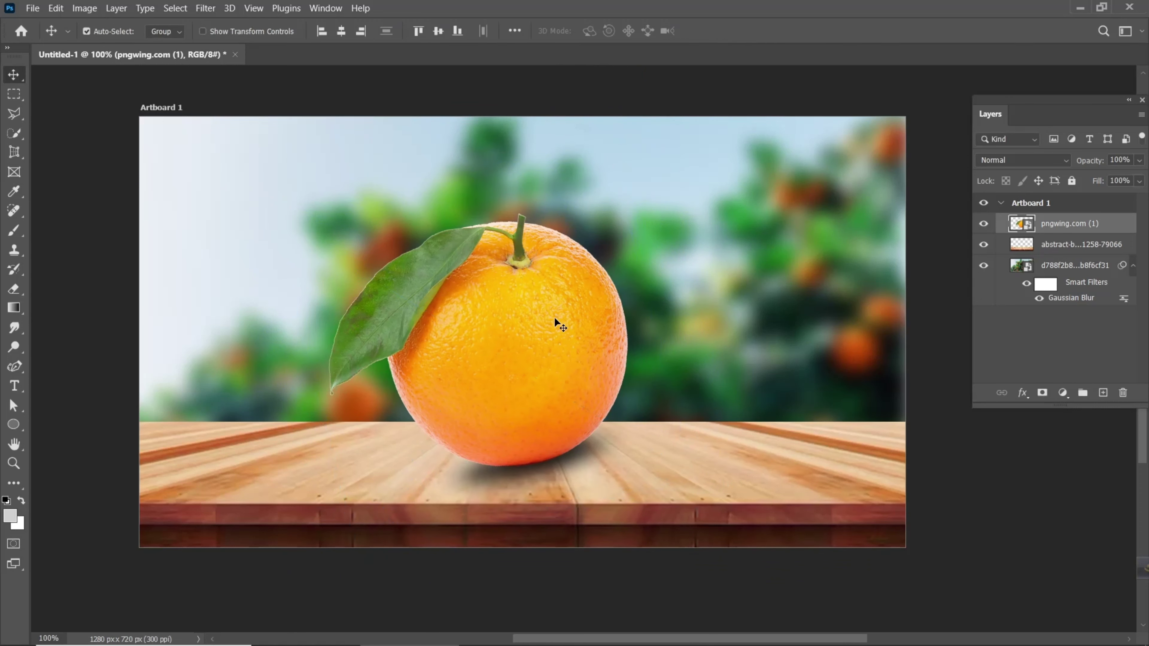
key(ctrl+0)
drag(511, 341, 512, 347)
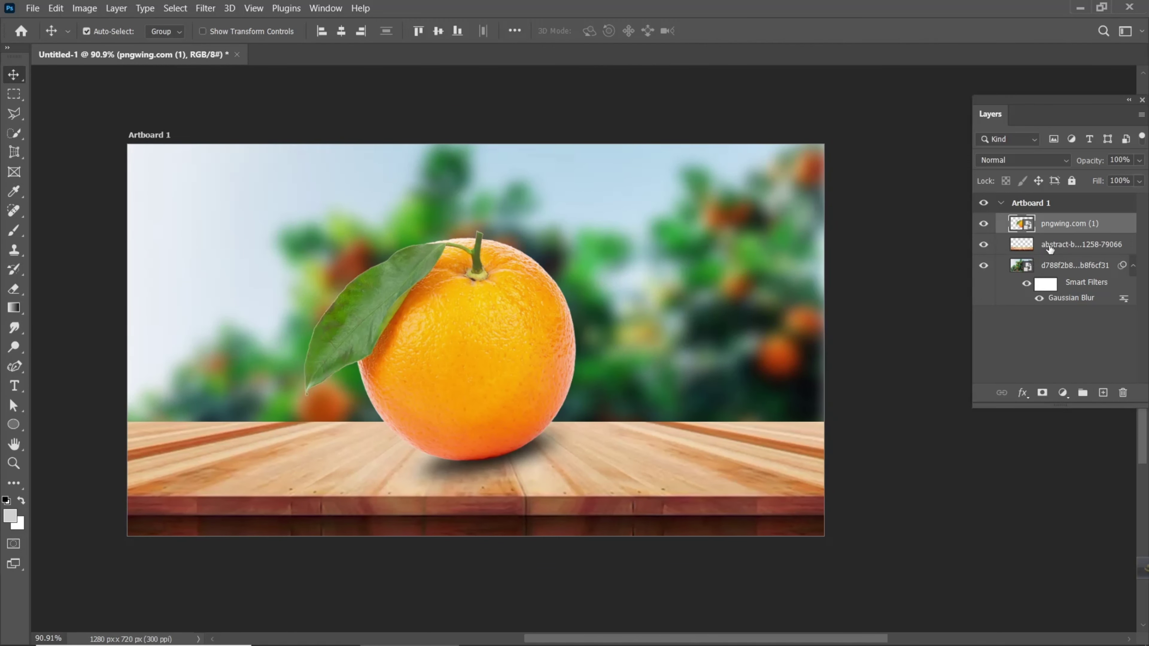
Step: Rasterize the orange layer and select all of its pixels
right_click(1051, 226)
click(897, 426)
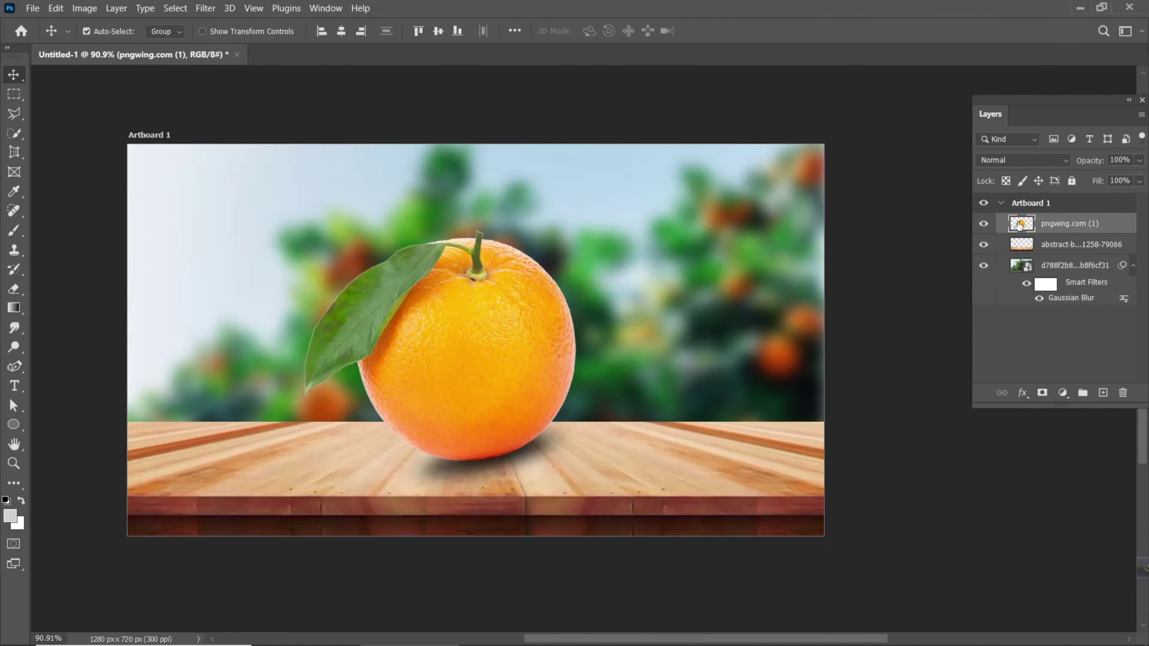
right_click(1020, 225)
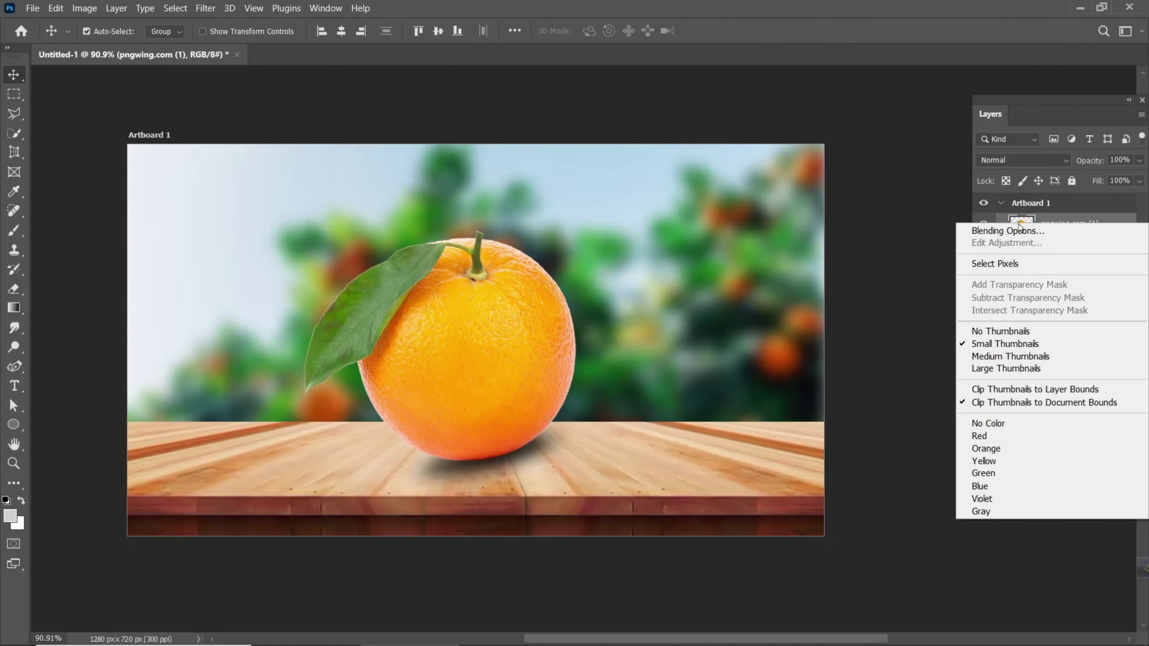
click(1011, 264)
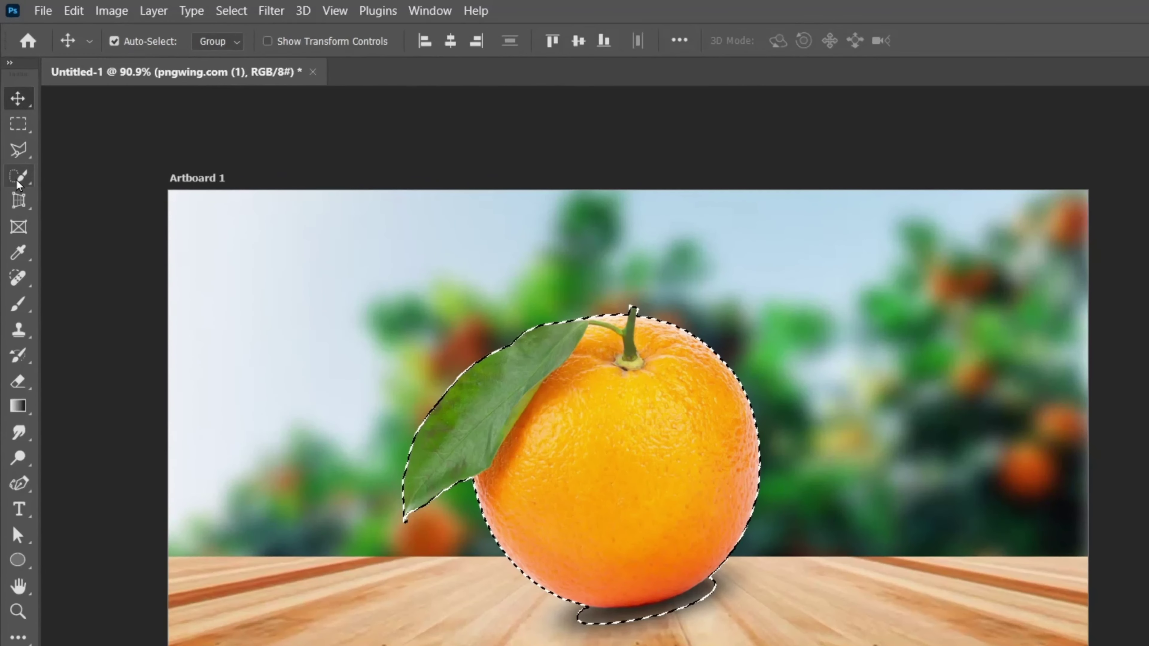
Step: Subtract the shadow, leaf and stem from the selection with Quick Selection
click(15, 134)
right_click(18, 184)
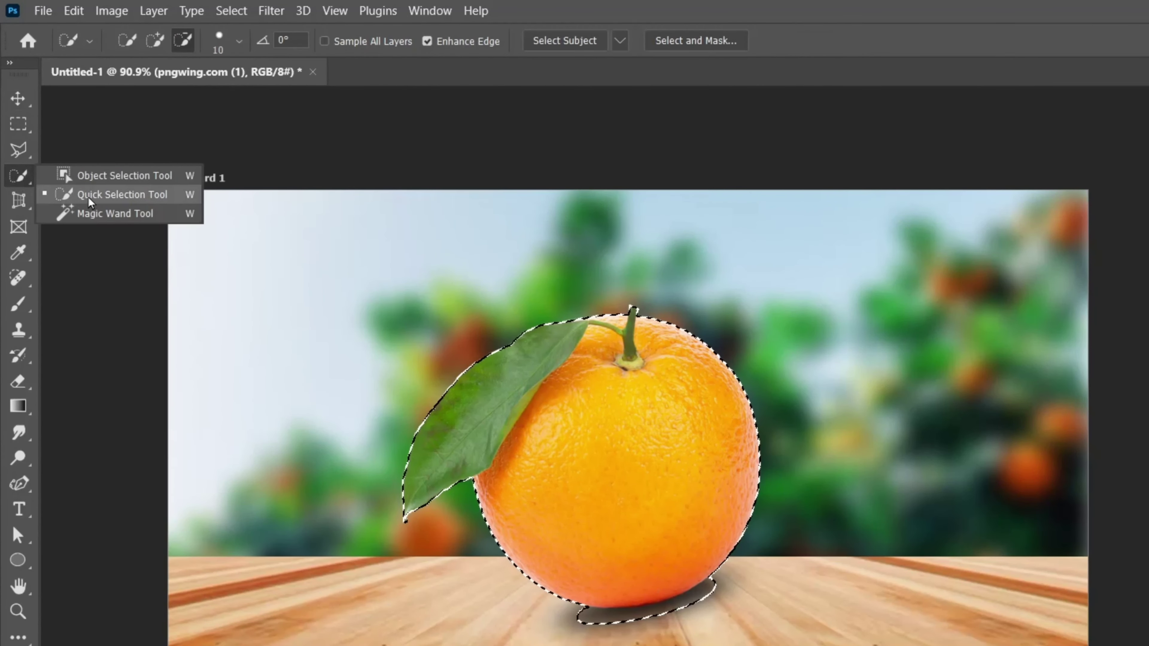
click(68, 191)
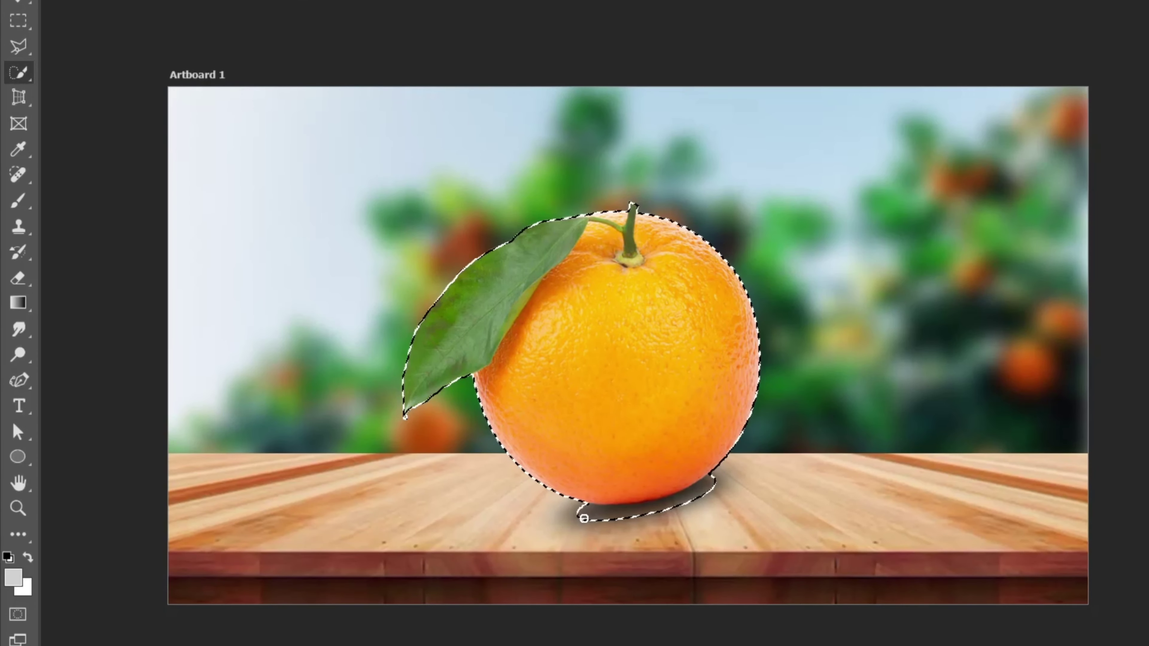
drag(586, 514, 627, 516)
drag(563, 227, 546, 241)
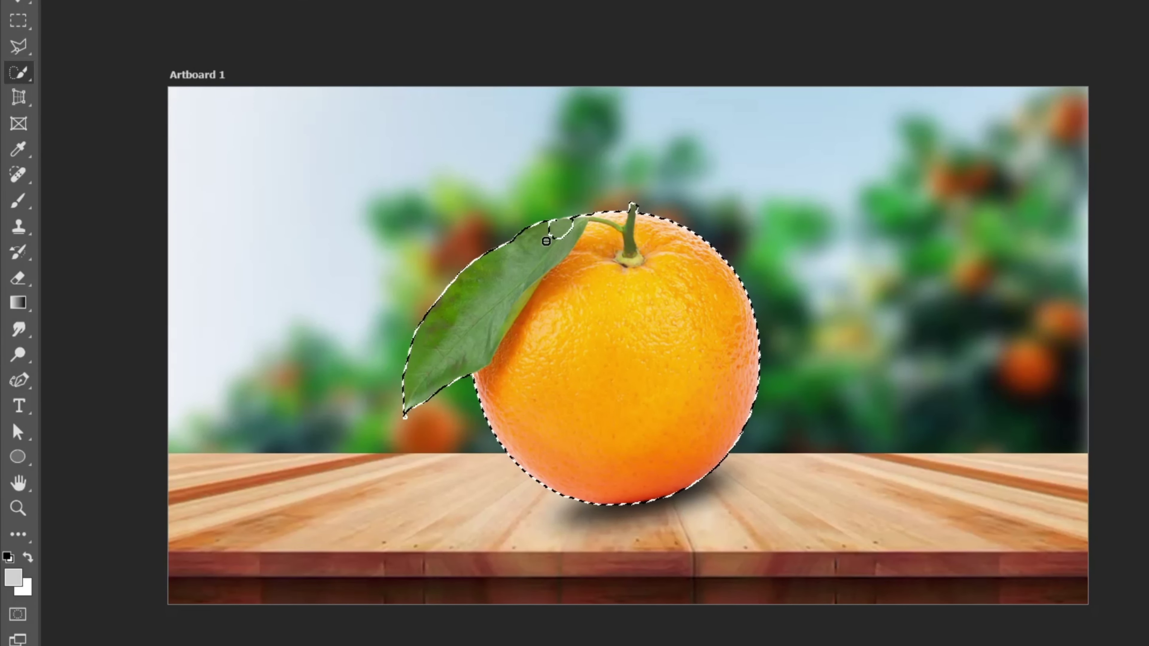
drag(492, 299, 522, 233)
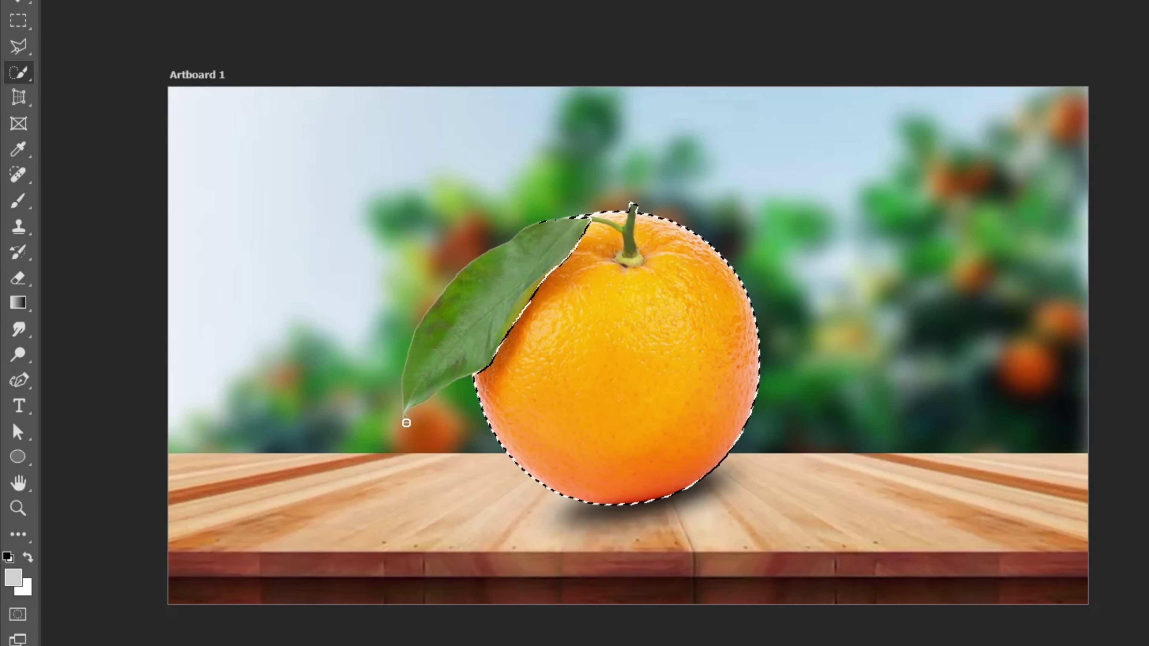
scroll(634, 222, up, 3)
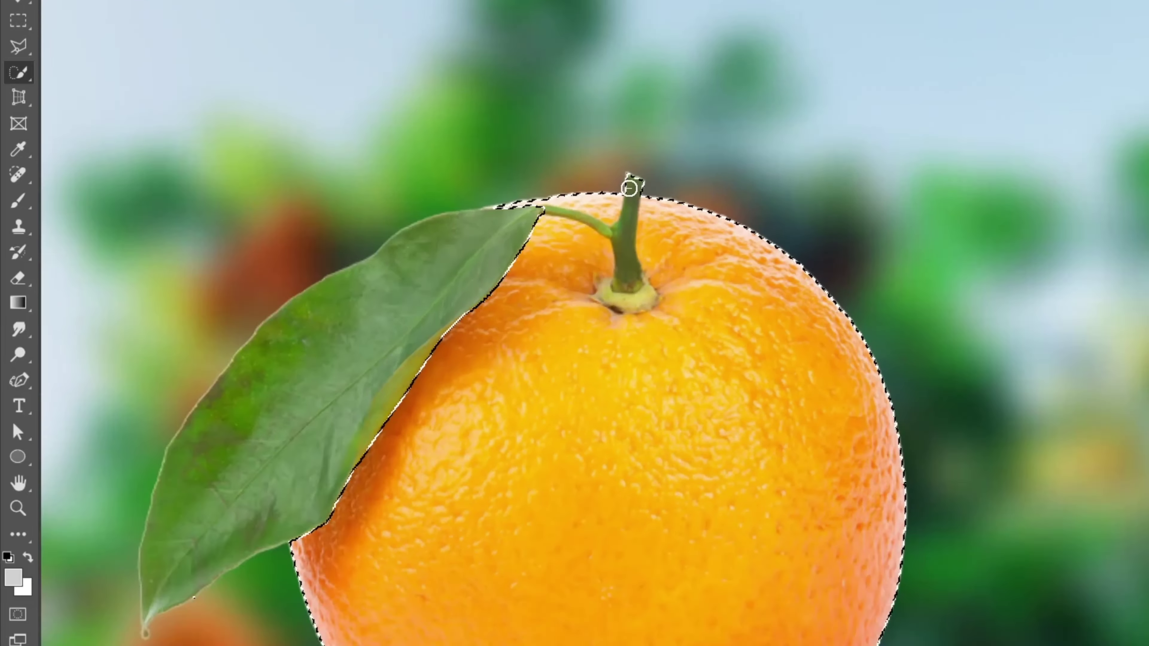
mouse_move(633, 184)
mouse_down()
mouse_move(632, 318)
mouse_move(604, 311)
mouse_move(624, 320)
mouse_up()
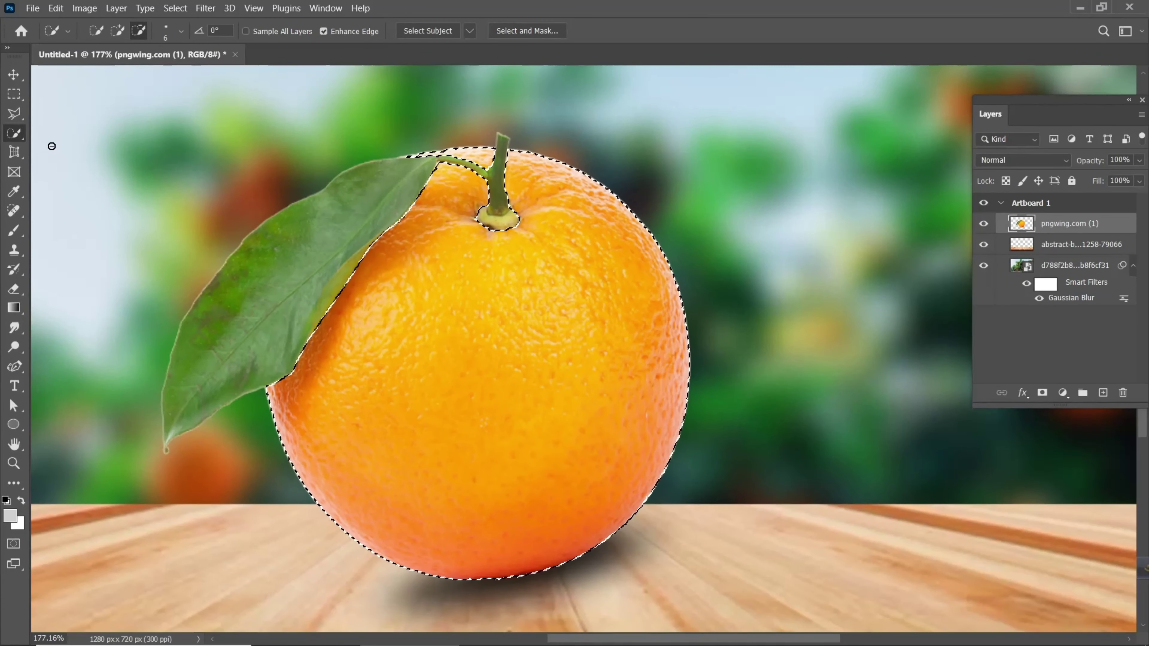
Step: Subtract the orange's lower half from the selection and copy the top half to Layer 1
click(14, 93)
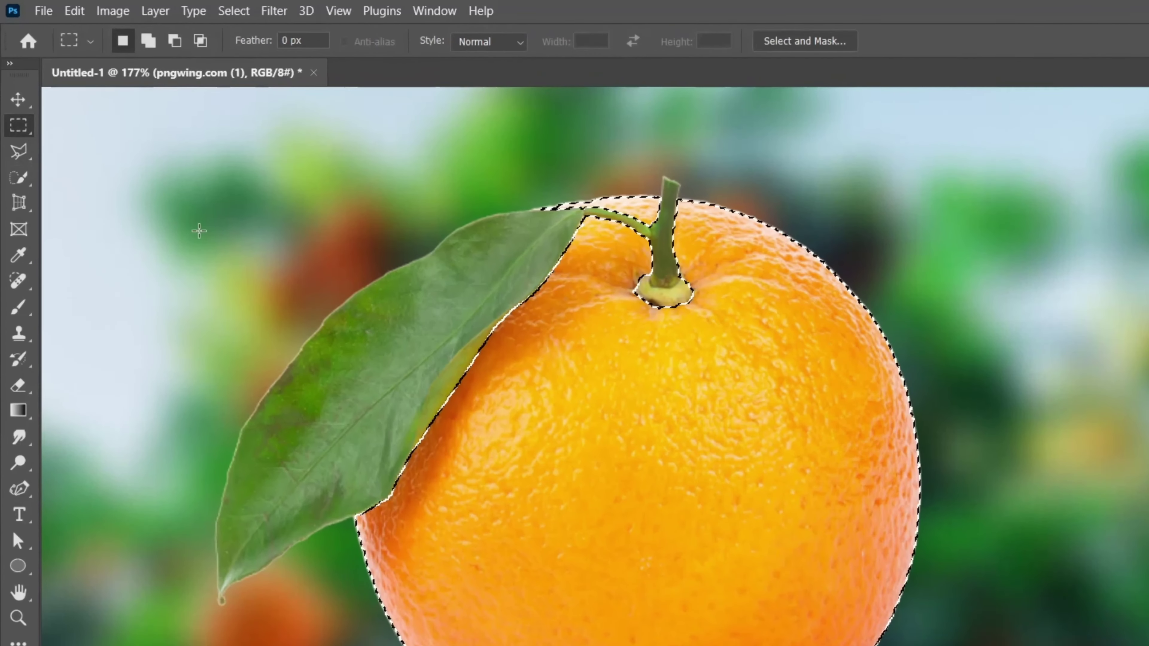
key(alt)
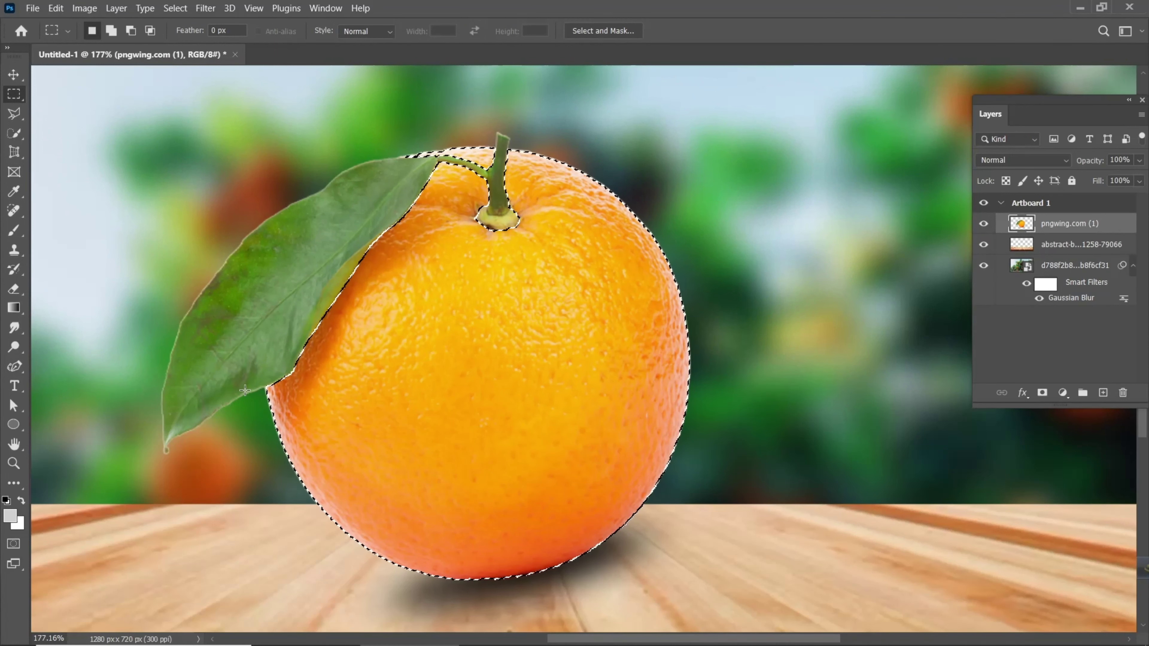
drag(238, 395, 745, 624)
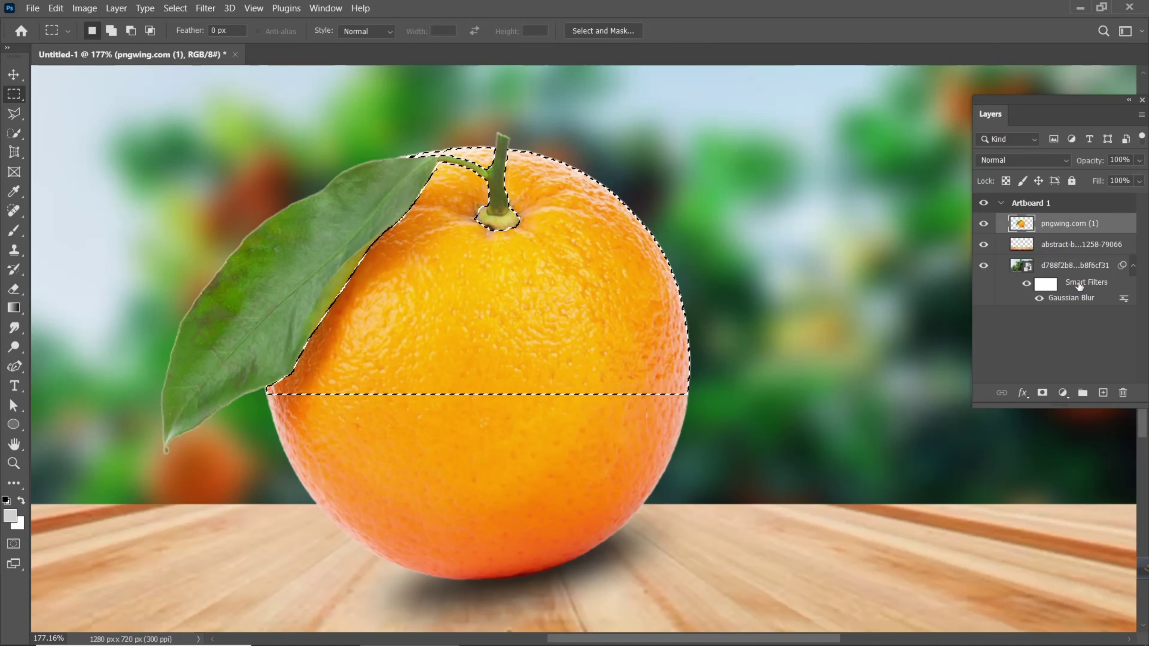
key(ctrl+j)
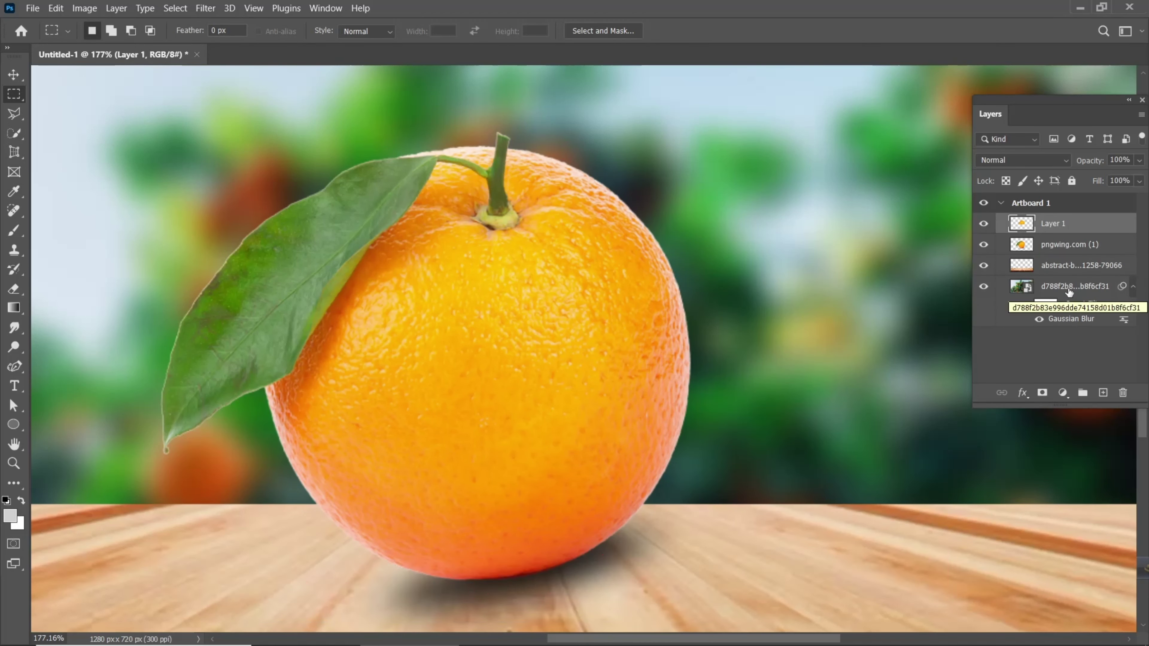
click(1011, 245)
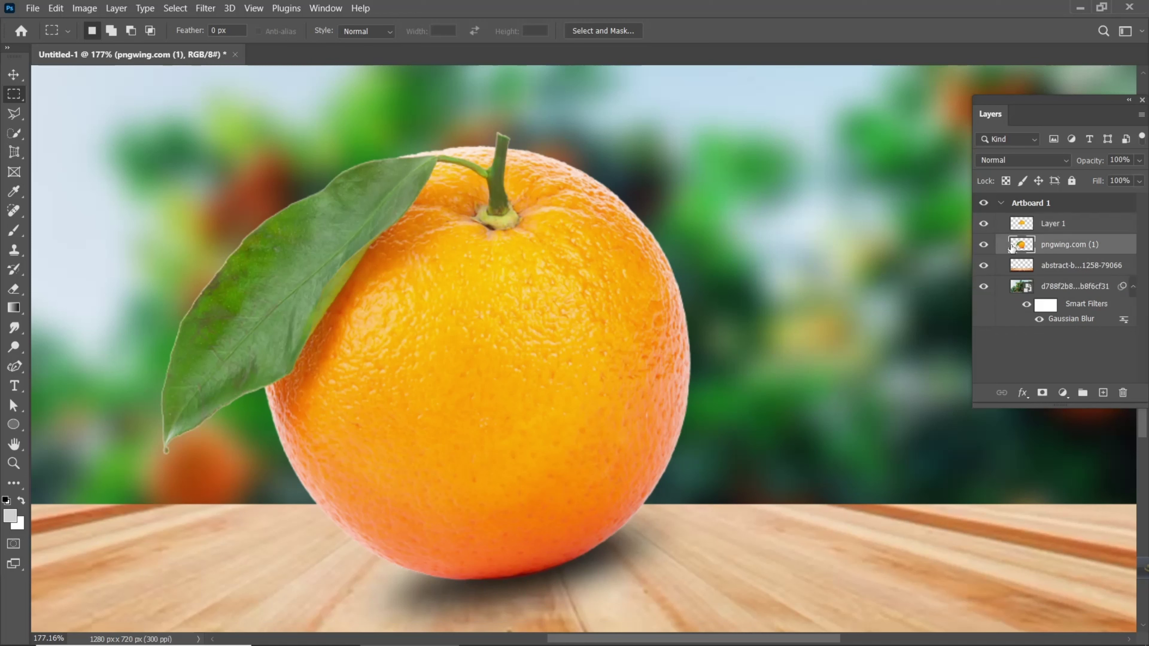
Step: Hide the original orange layer and set Layer 1's blend mode to Screen
click(984, 245)
click(1070, 224)
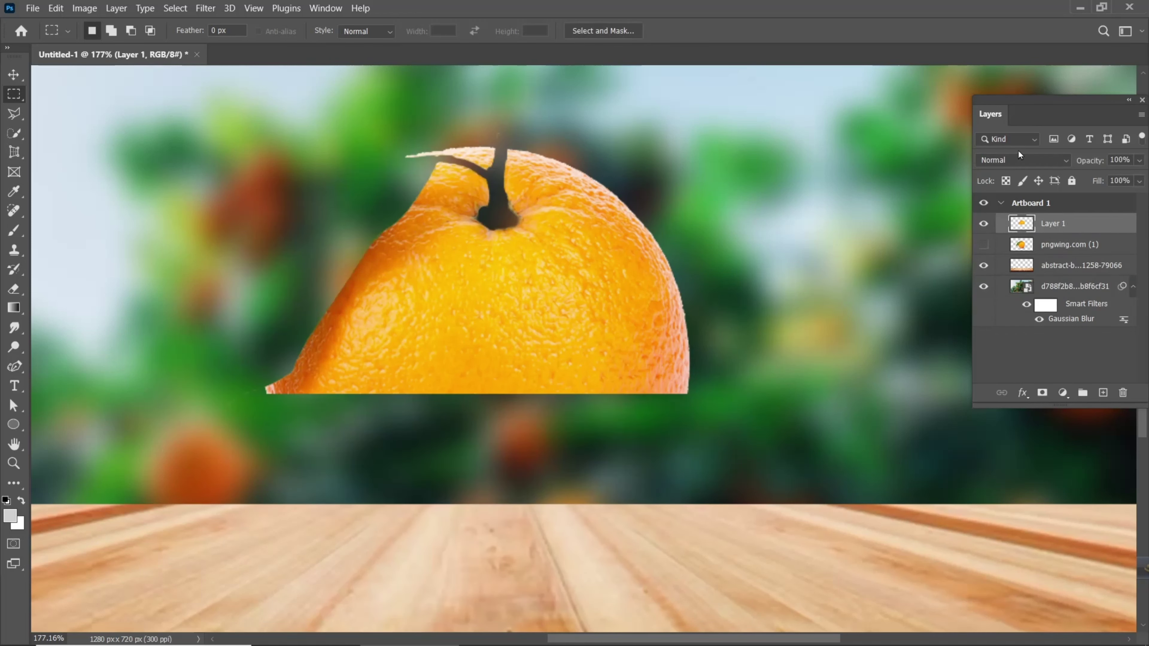
click(1020, 160)
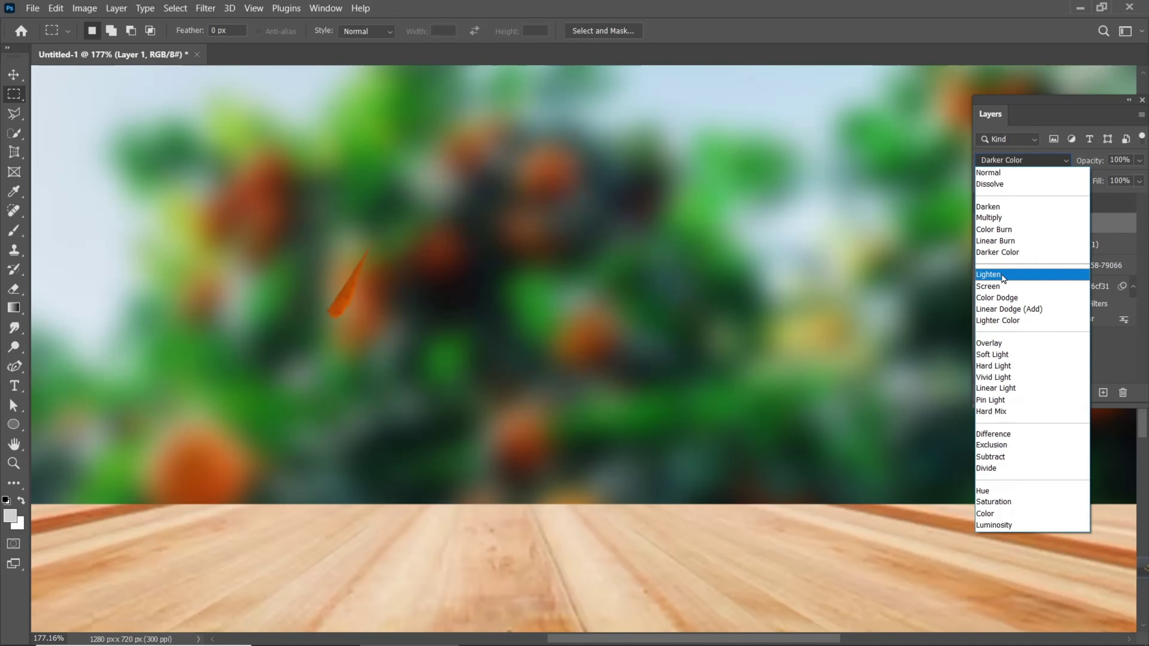
click(999, 290)
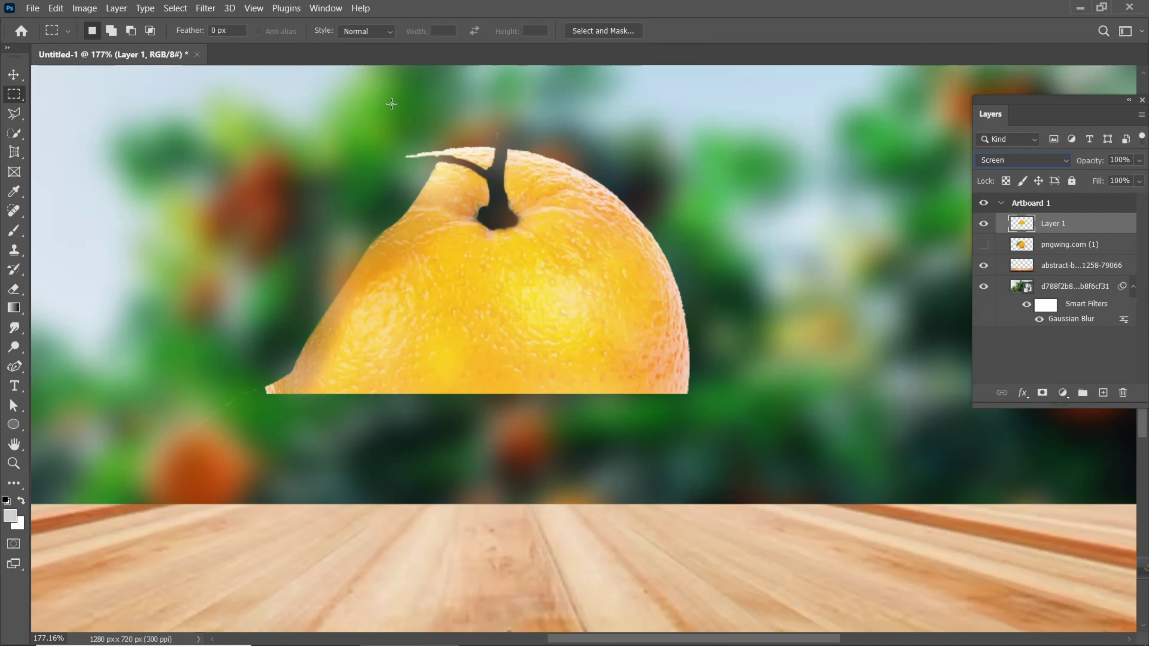
click(13, 75)
Step: Desaturate Layer 1 and apply Levels of 90 / 0.66 / 196
key(ctrl+shift+u)
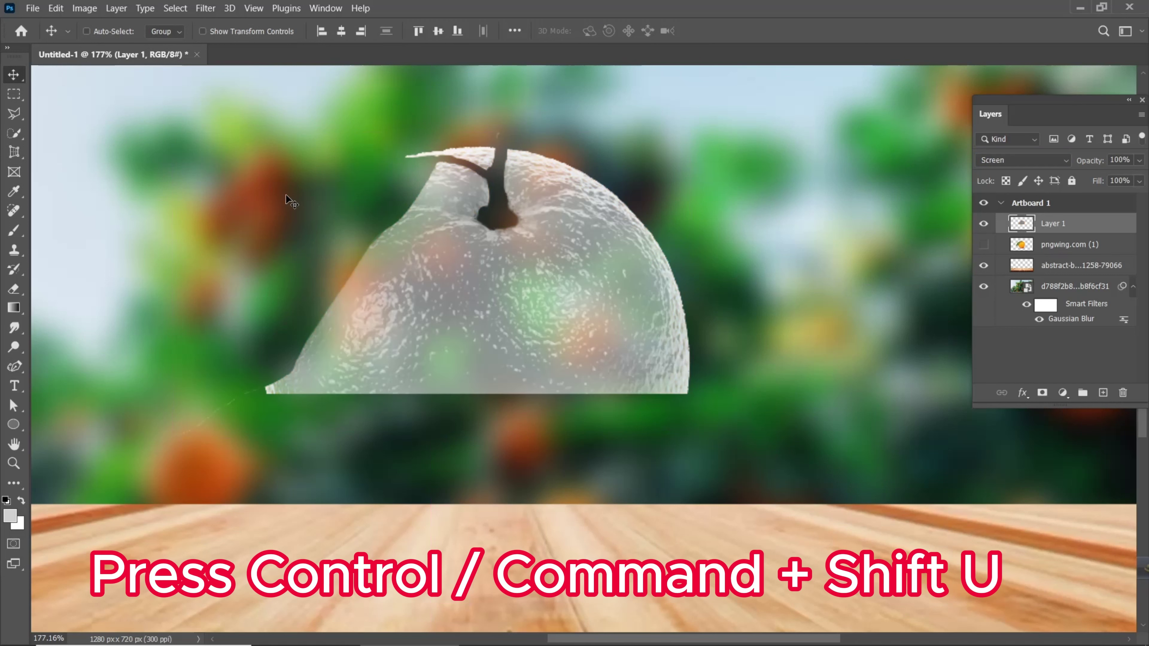
click(96, 9)
mouse_move(108, 43)
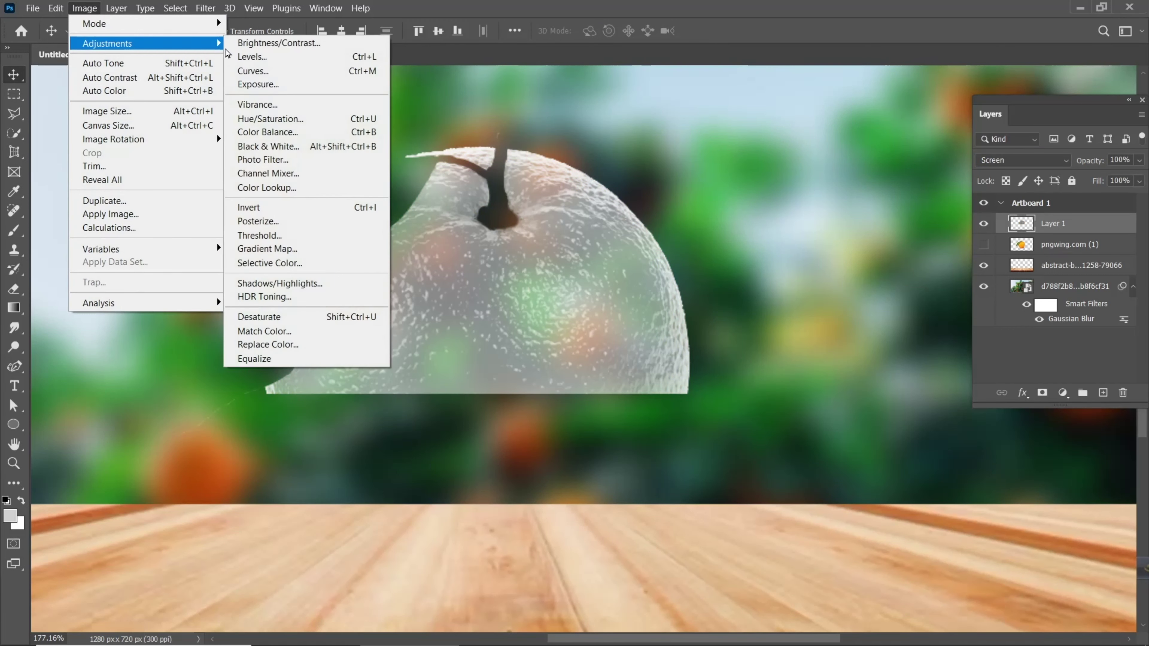
click(259, 60)
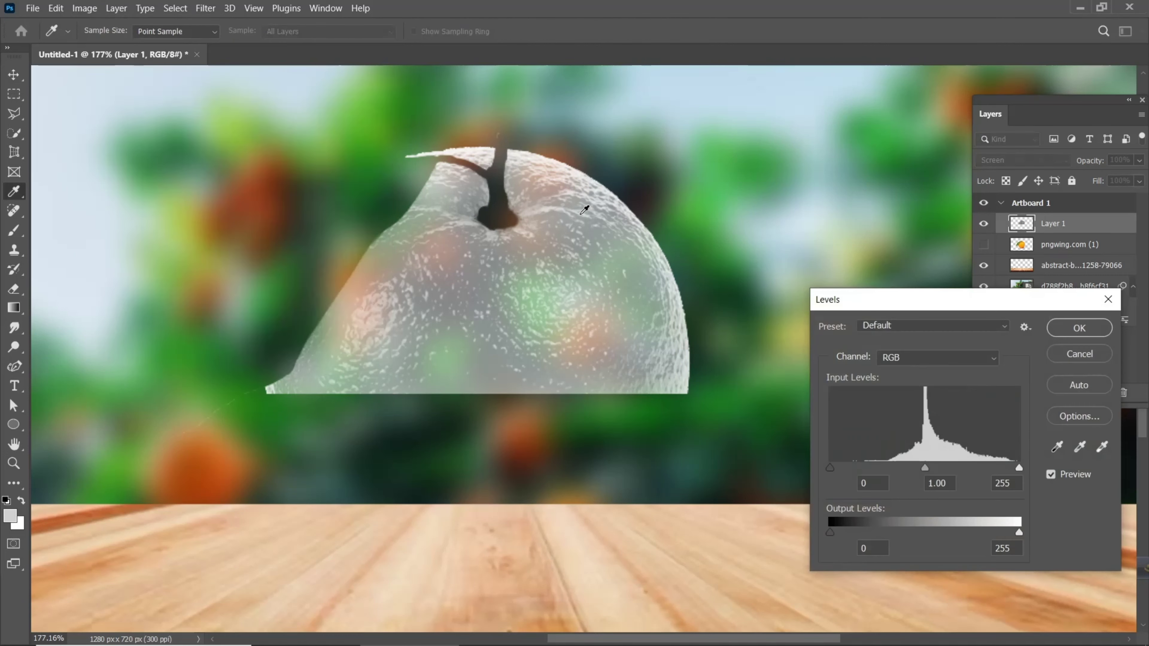
drag(830, 468, 895, 473)
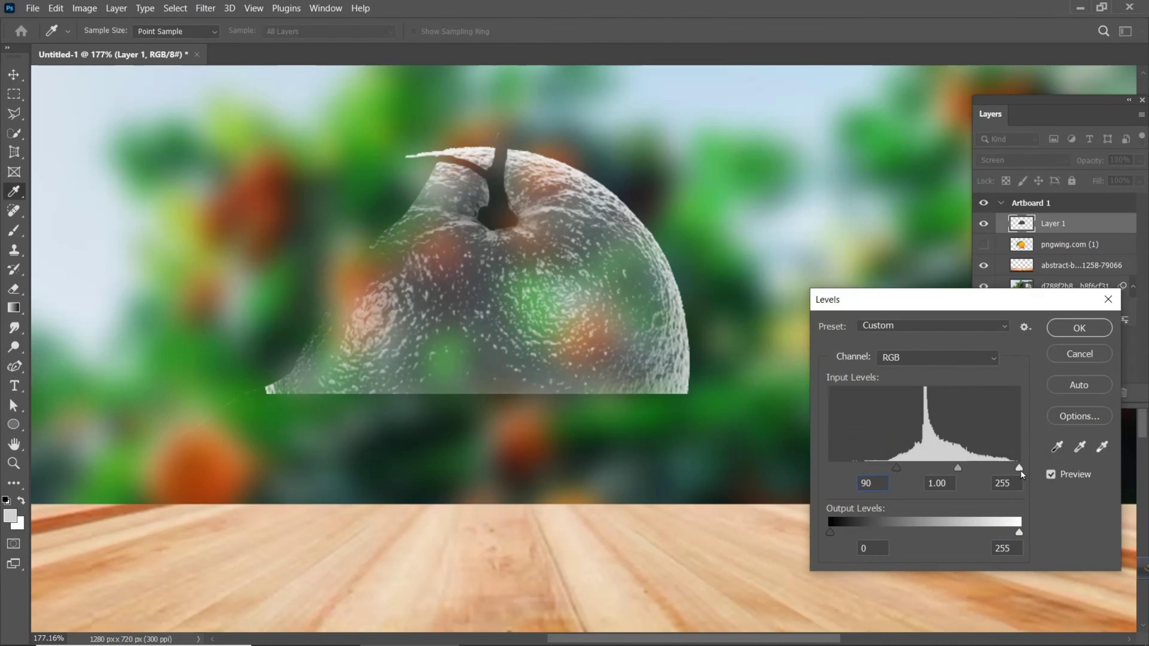
mouse_move(1020, 469)
mouse_down()
mouse_move(926, 470)
mouse_move(948, 484)
mouse_up()
click(976, 476)
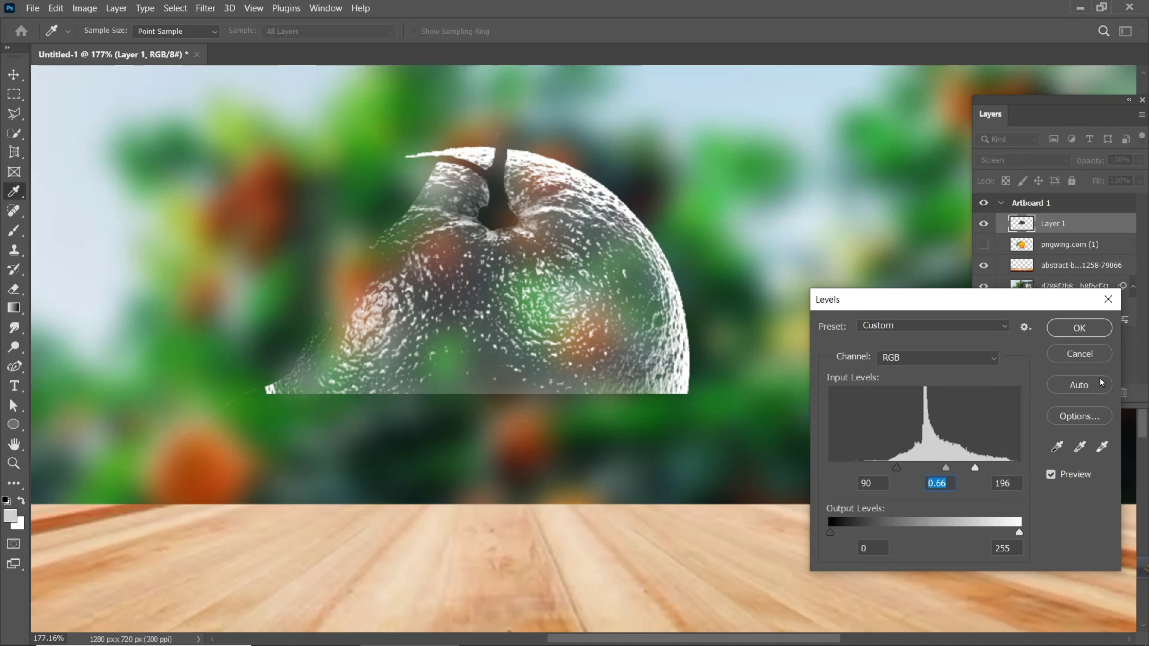
click(1087, 327)
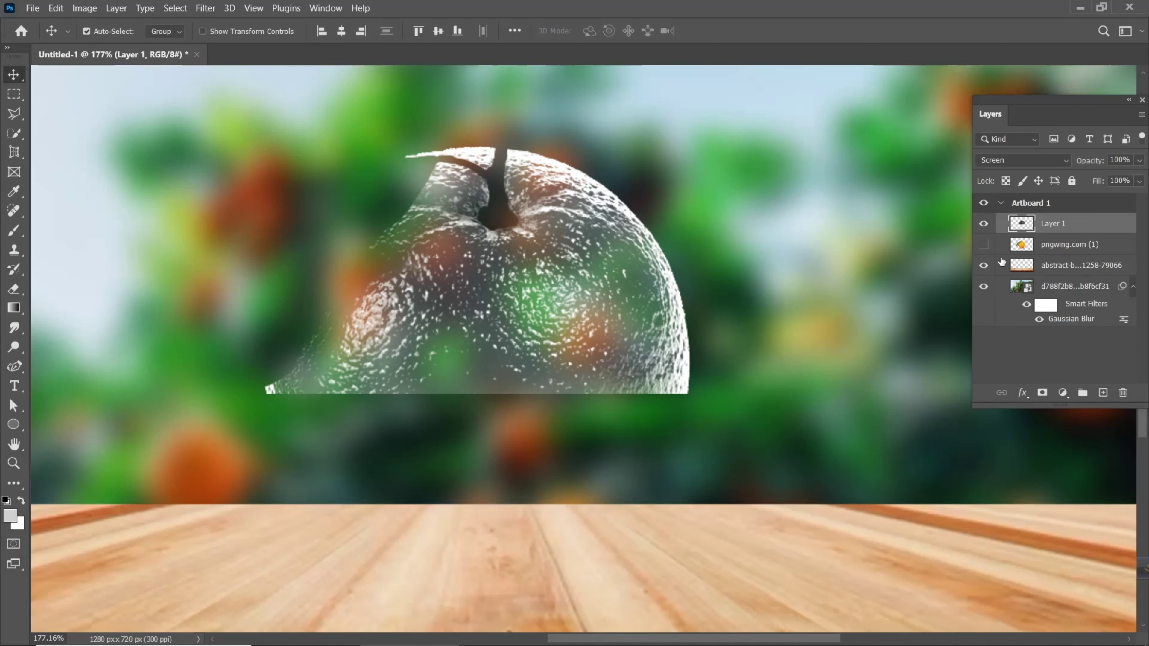
Step: Mask the original orange with Layer 1's selection, inverted so only its lower half shows
ctrl+click(1022, 226)
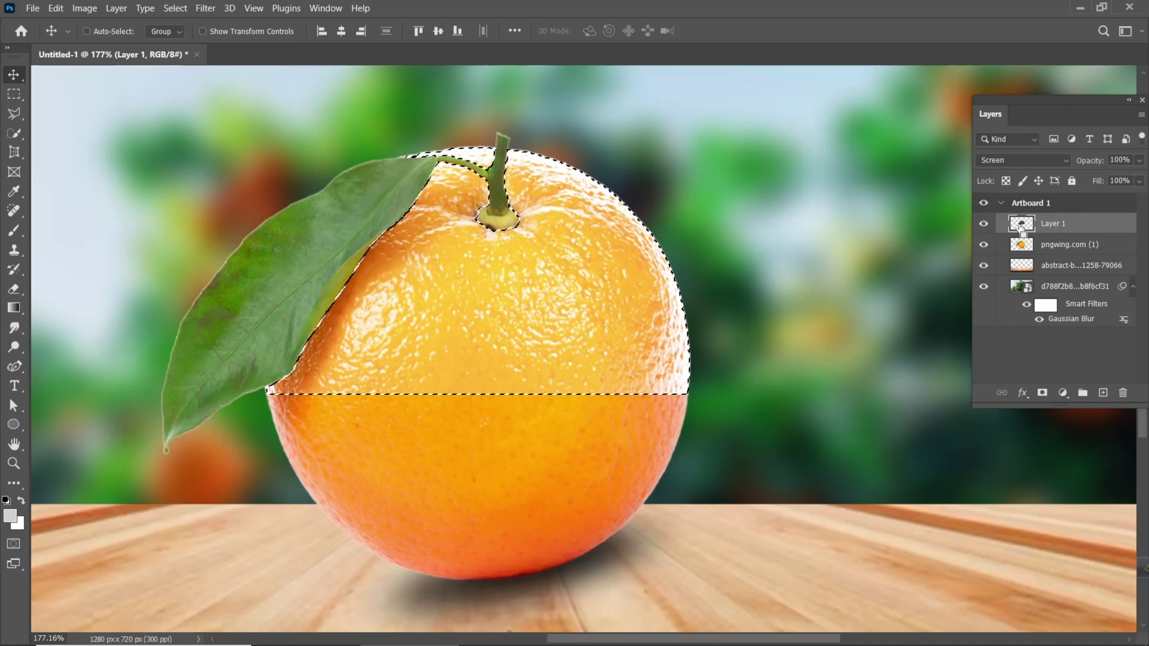
click(1055, 245)
click(1043, 393)
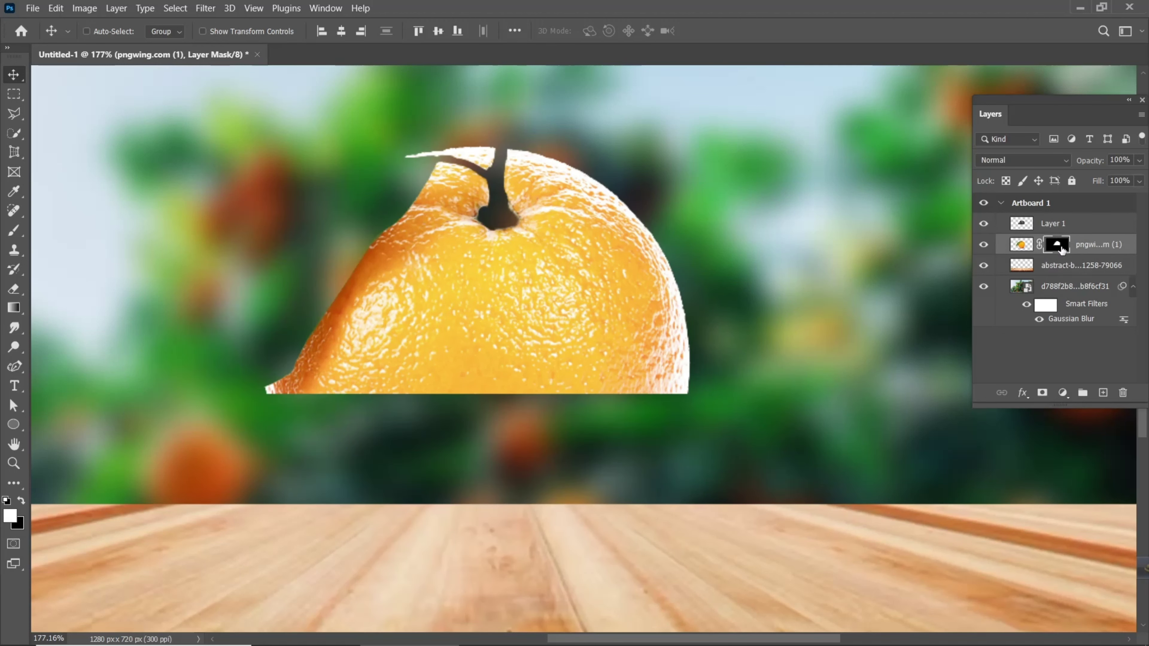
key(ctrl+i)
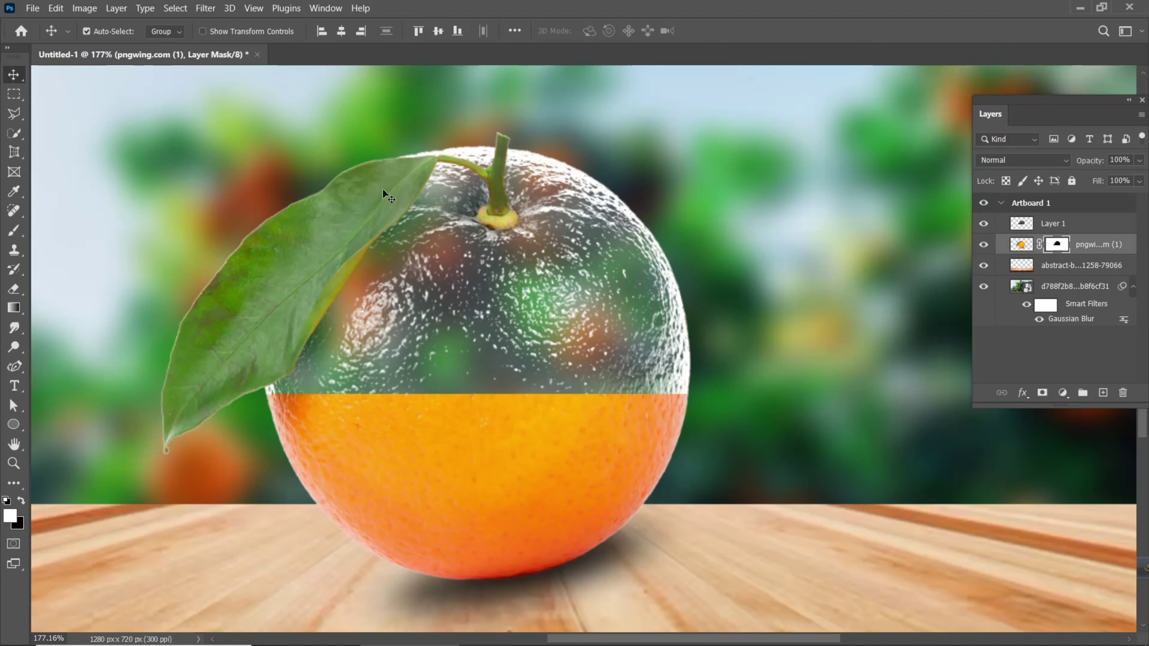
drag(560, 342, 574, 318)
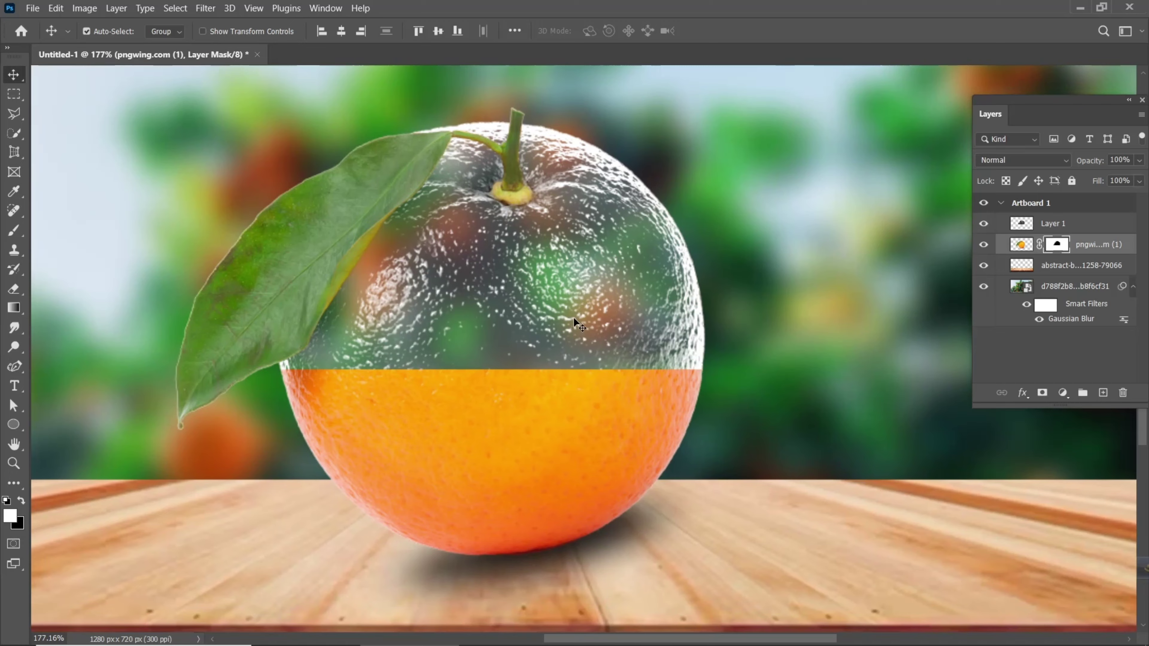
scroll(574, 319, down, 5)
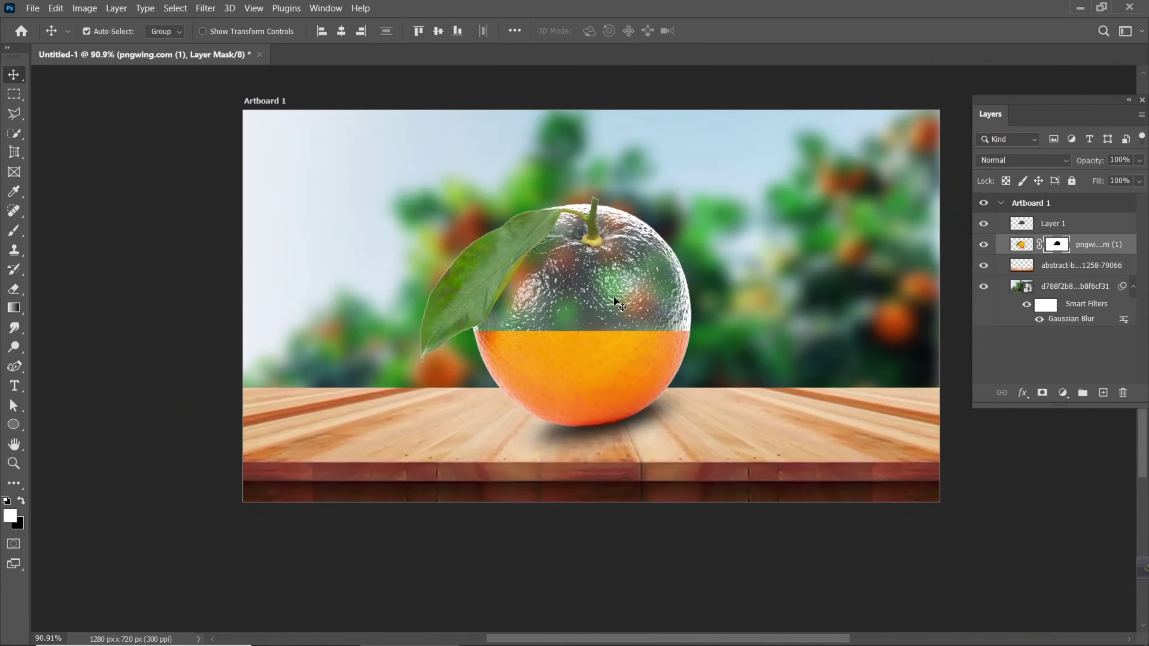
click(1047, 228)
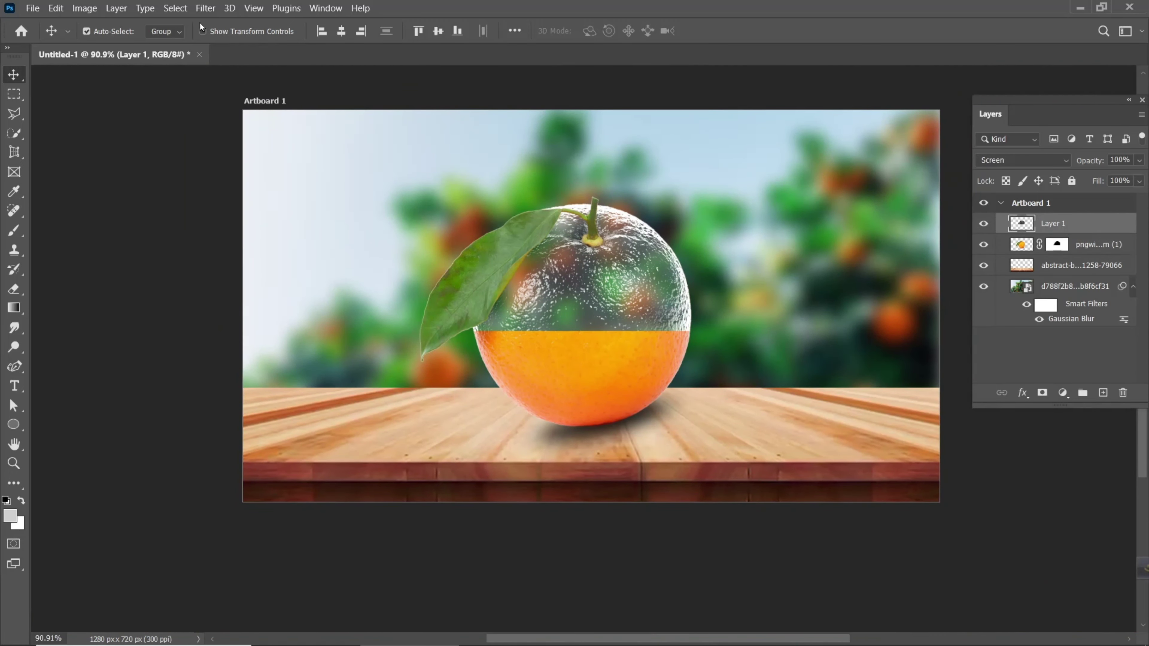
click(28, 8)
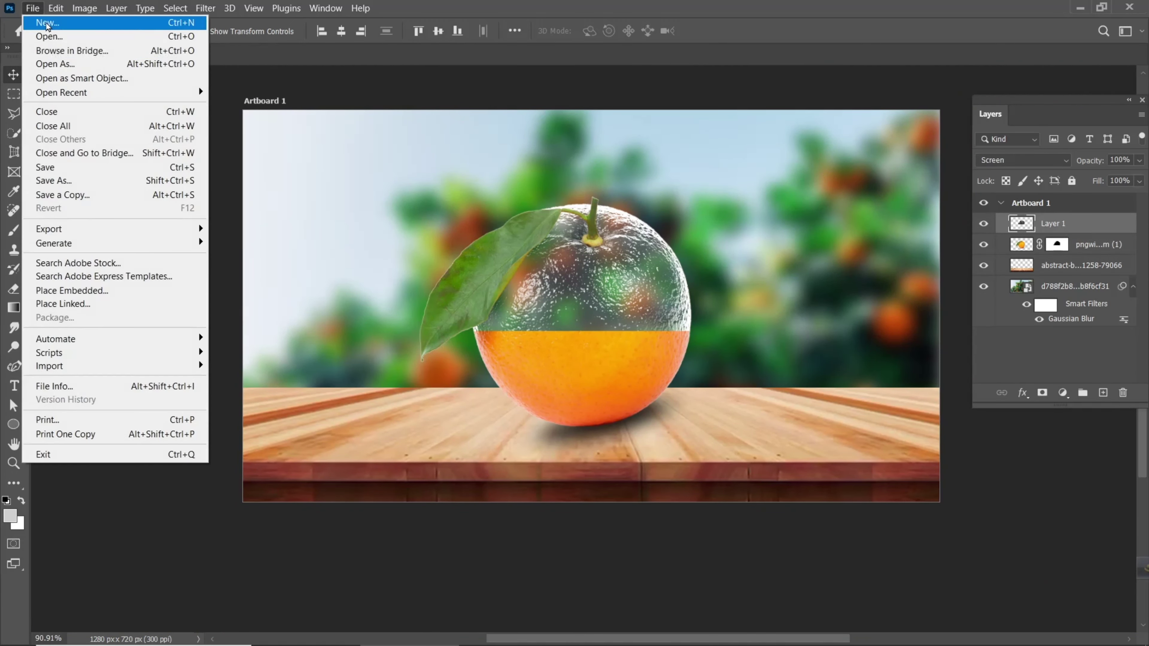
Step: Place pngwing.com.png and squash it into an ellipse over the orange's cut
click(82, 289)
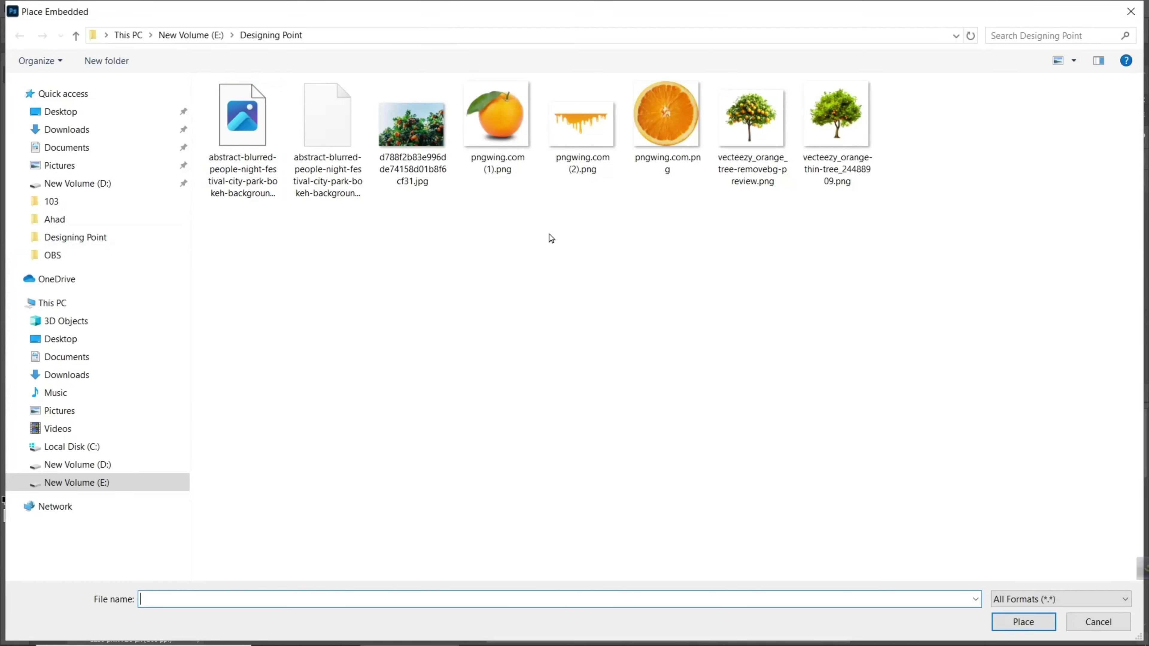
click(667, 133)
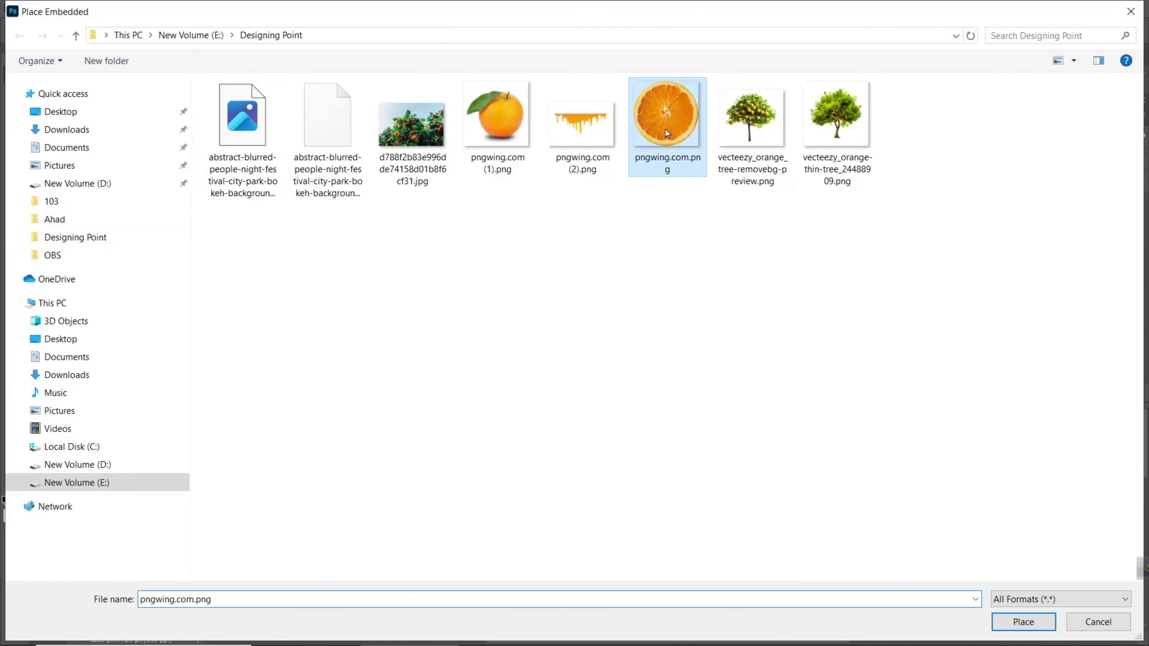
click(1010, 620)
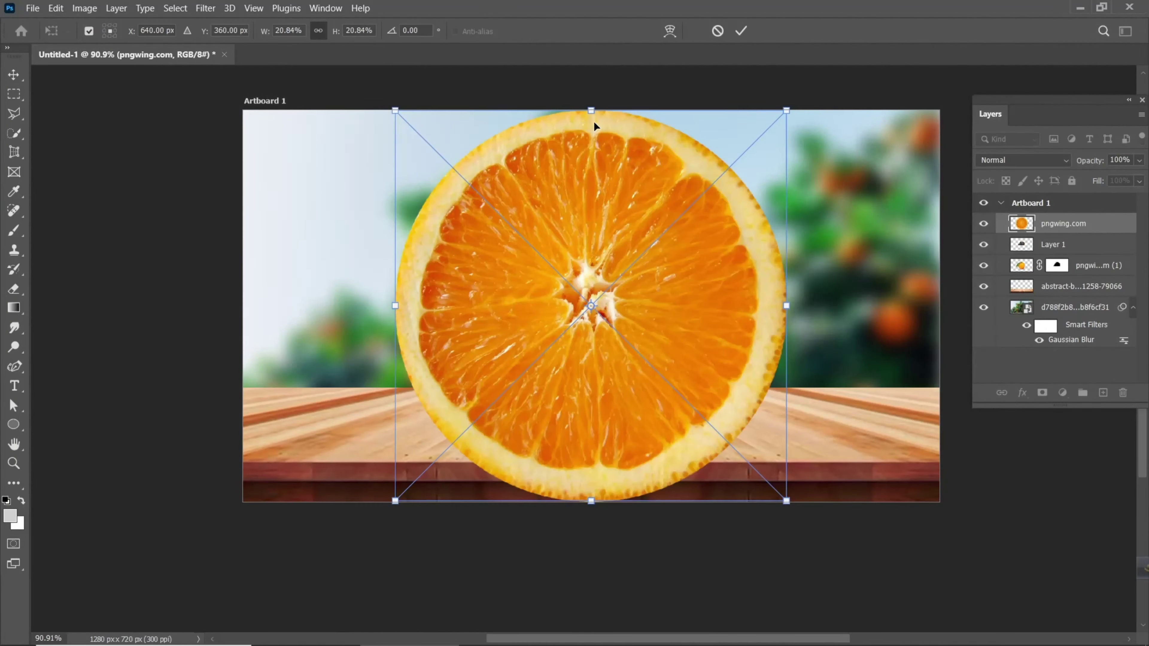
mouse_move(614, 234)
mouse_down()
mouse_move(623, 311)
mouse_move(605, 242)
mouse_move(604, 251)
mouse_move(604, 184)
mouse_move(581, 147)
mouse_up()
drag(600, 256, 597, 254)
mouse_move(585, 334)
mouse_down()
mouse_move(584, 360)
mouse_move(592, 321)
mouse_up()
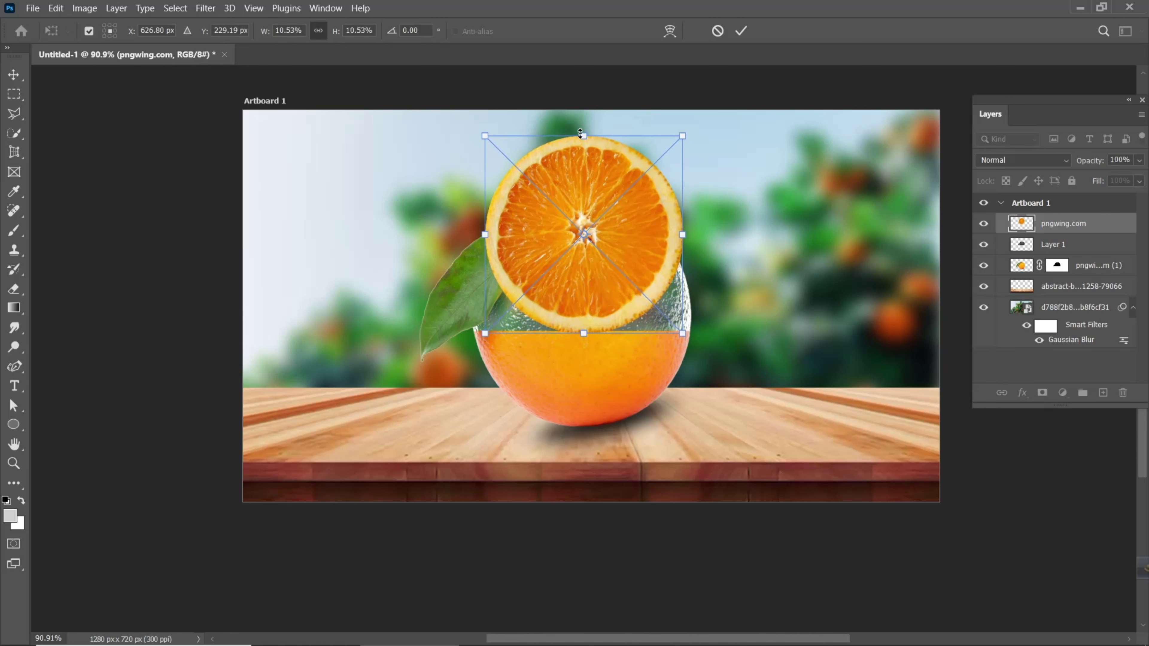
mouse_move(581, 134)
mouse_down()
mouse_move(589, 151)
mouse_move(575, 388)
mouse_move(590, 346)
mouse_up()
drag(676, 335, 695, 334)
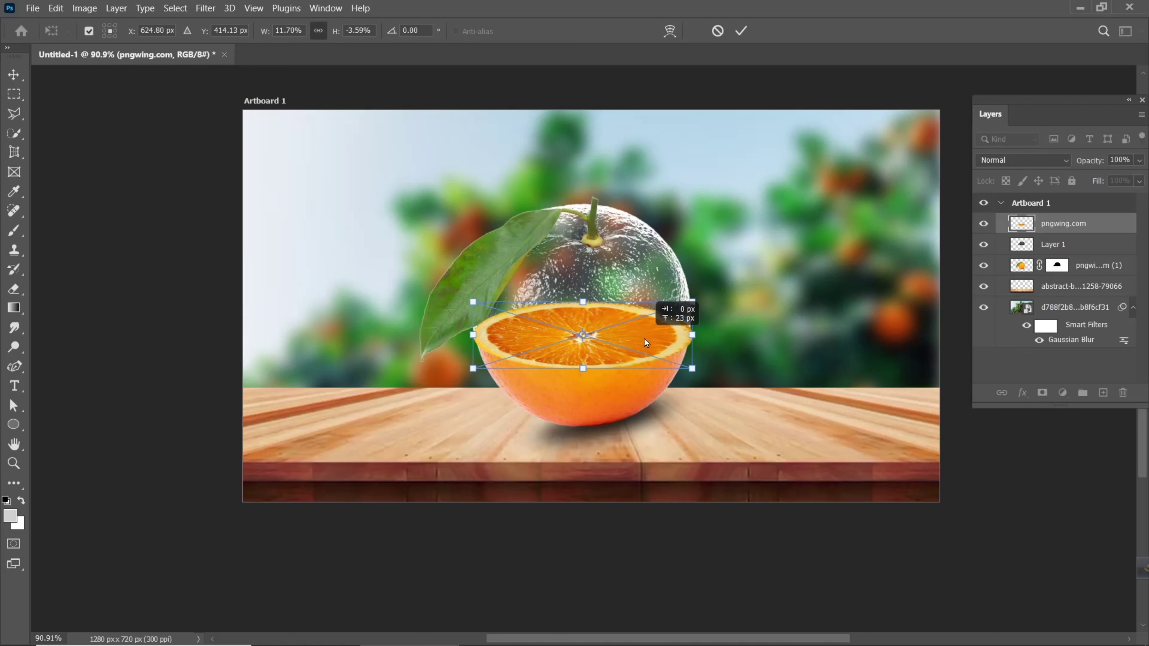
drag(699, 375, 696, 367)
Step: Tilt and nudge the slice onto the cut face and commit the transform
drag(696, 362, 712, 294)
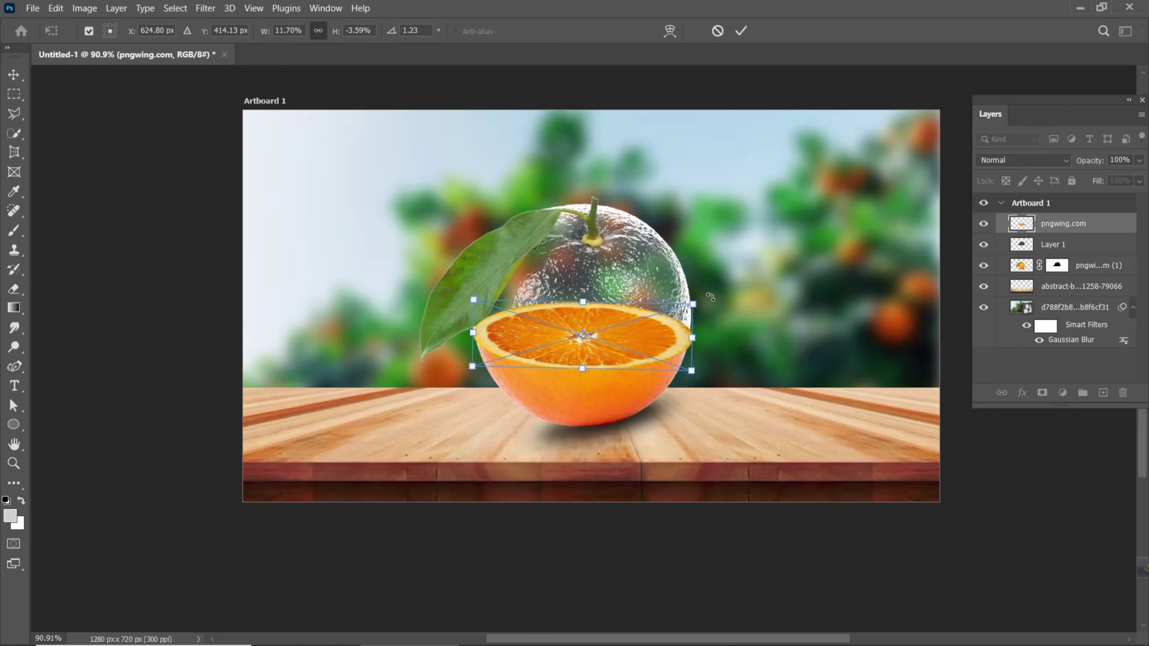
scroll(610, 306, up, 4)
scroll(471, 352, up, 3)
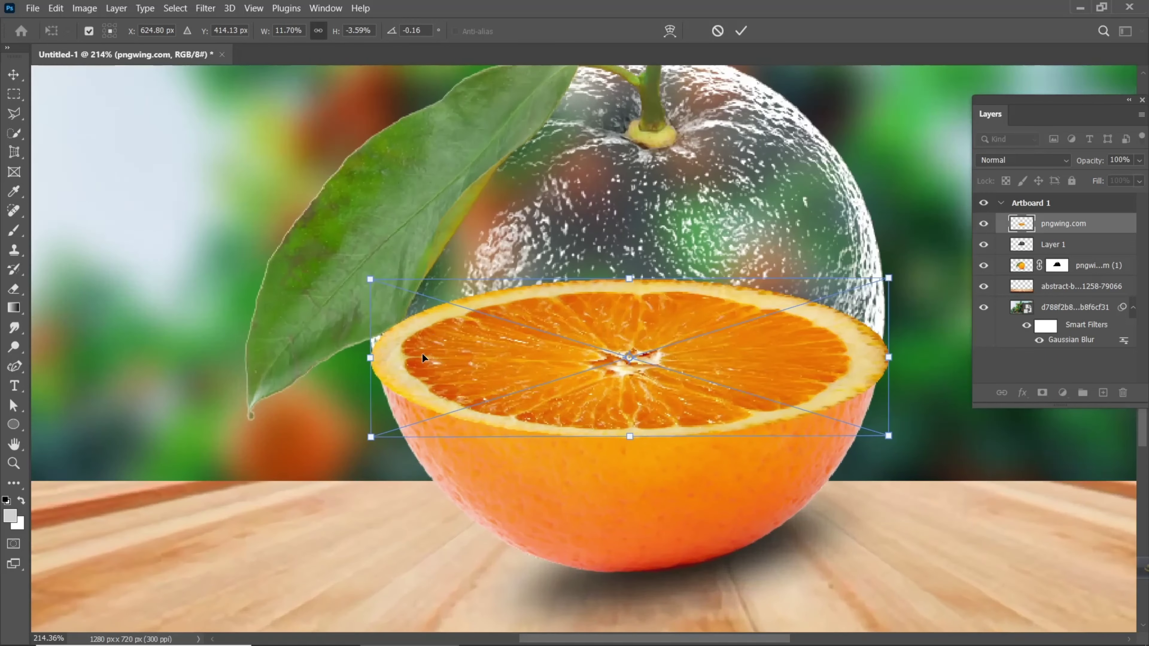
drag(399, 335, 400, 327)
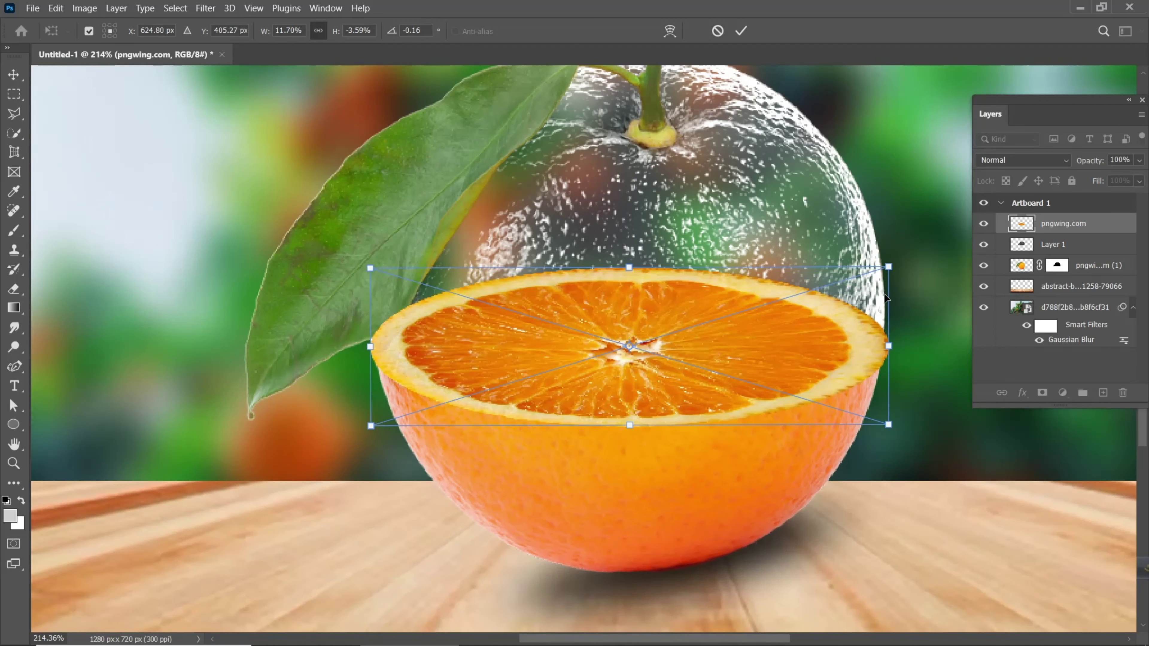
drag(888, 267, 889, 255)
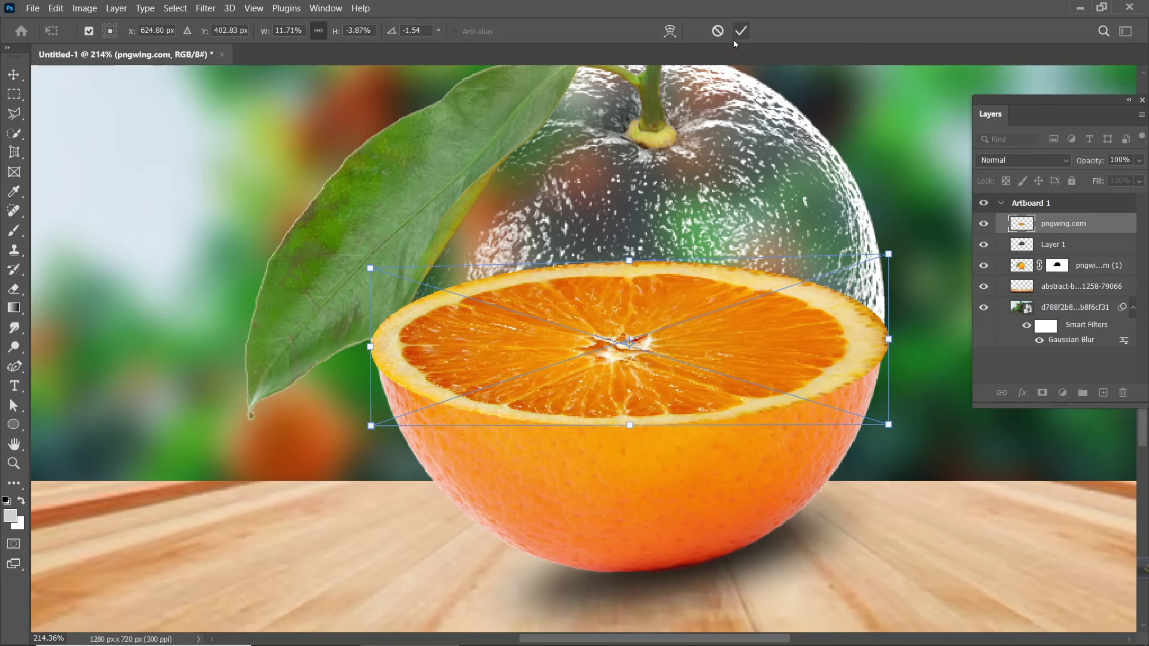
click(741, 31)
Step: Move the slice layer beneath Layer 1 and narrow it slightly from the left
drag(1064, 223, 1064, 248)
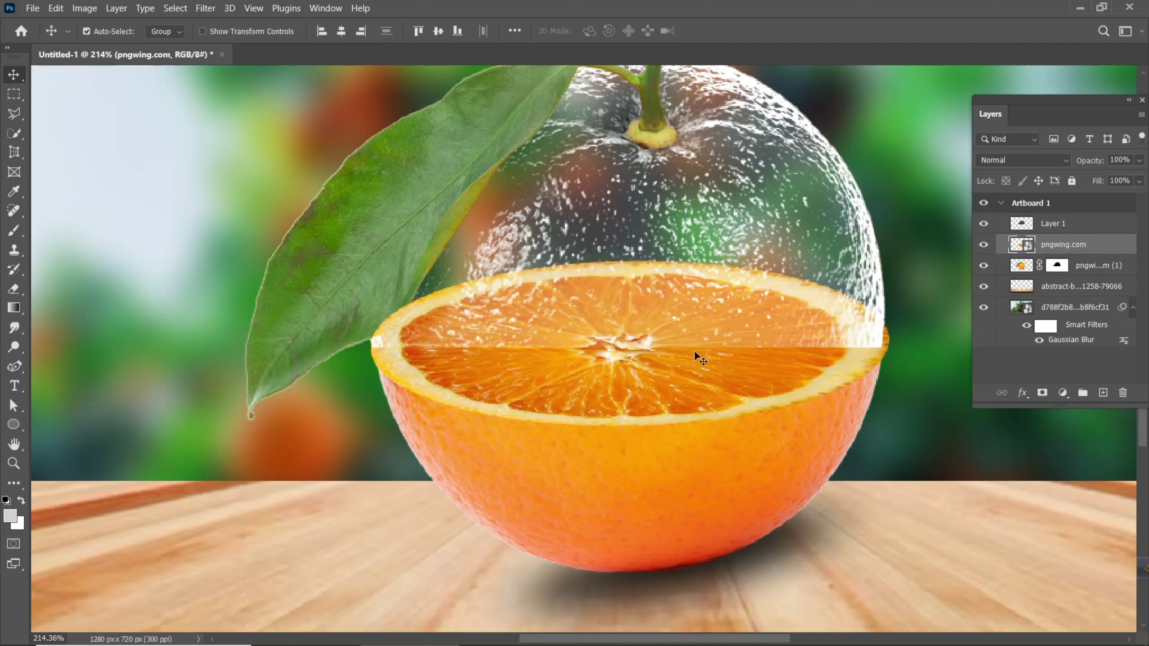
drag(835, 375, 830, 377)
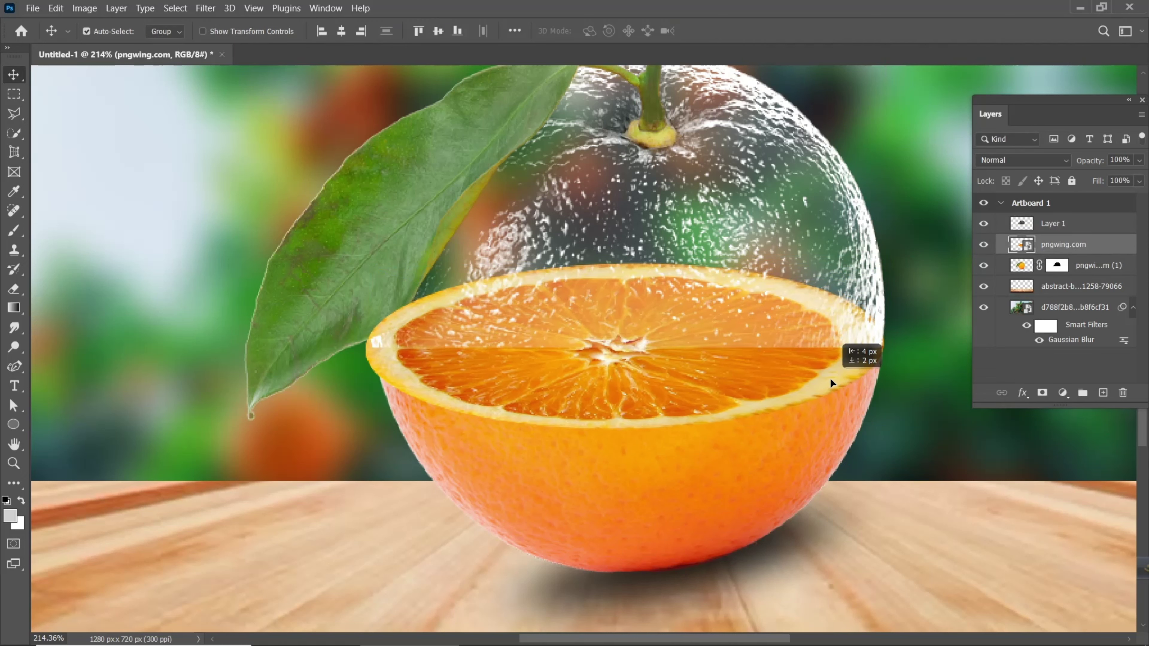
key(ctrl+t)
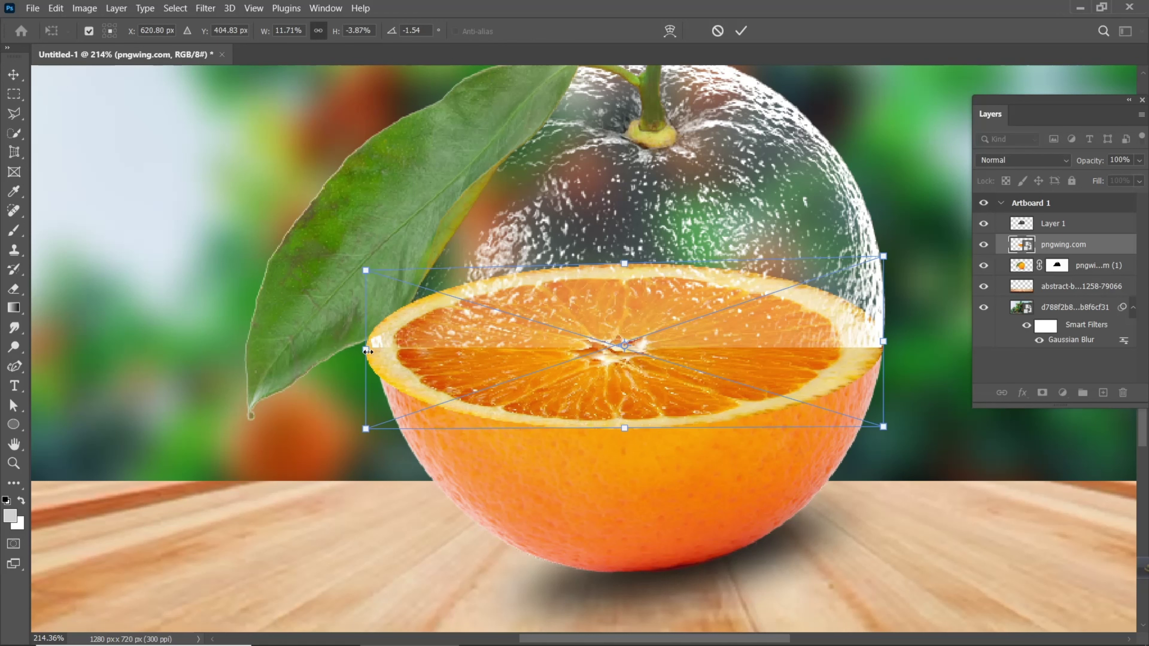
drag(368, 352, 371, 350)
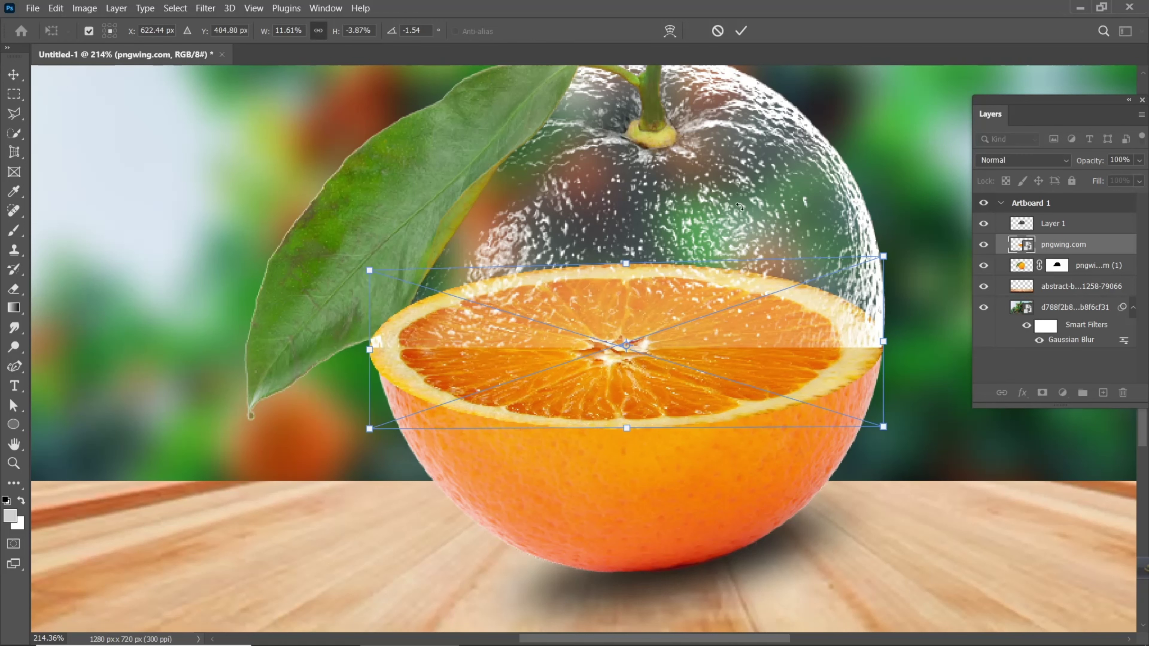
click(741, 31)
scroll(567, 308, down, 3)
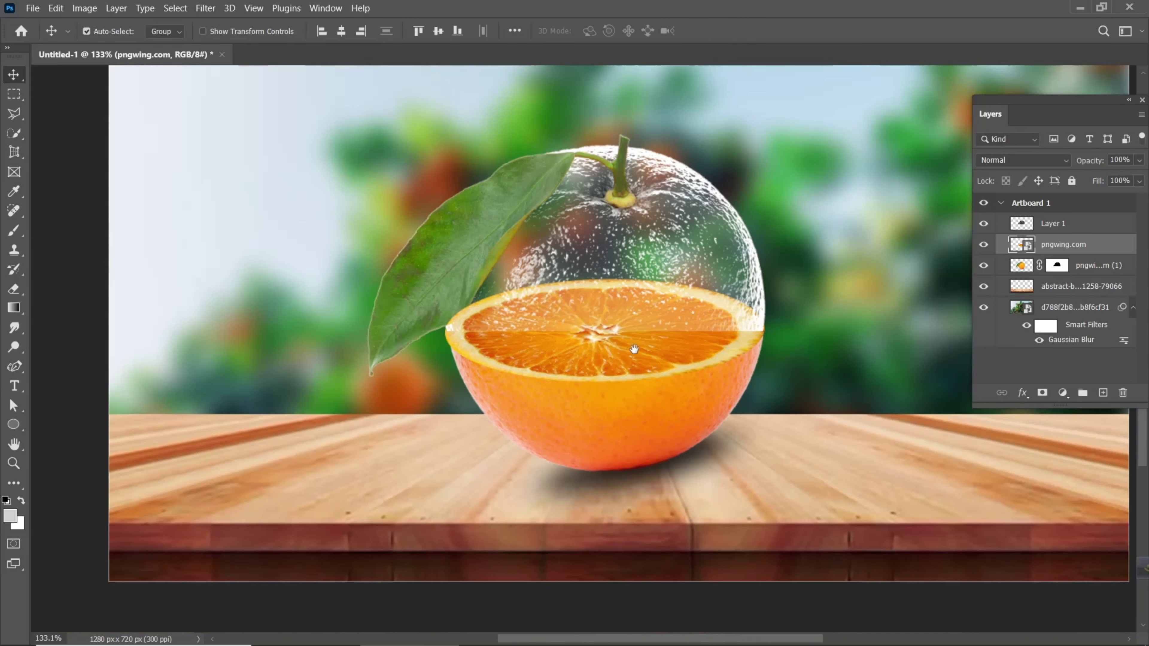
scroll(568, 308, down, 2)
Step: Warp Layer 1's bottom edge and corners down so the glass top hugs the orange slice rim
click(1056, 231)
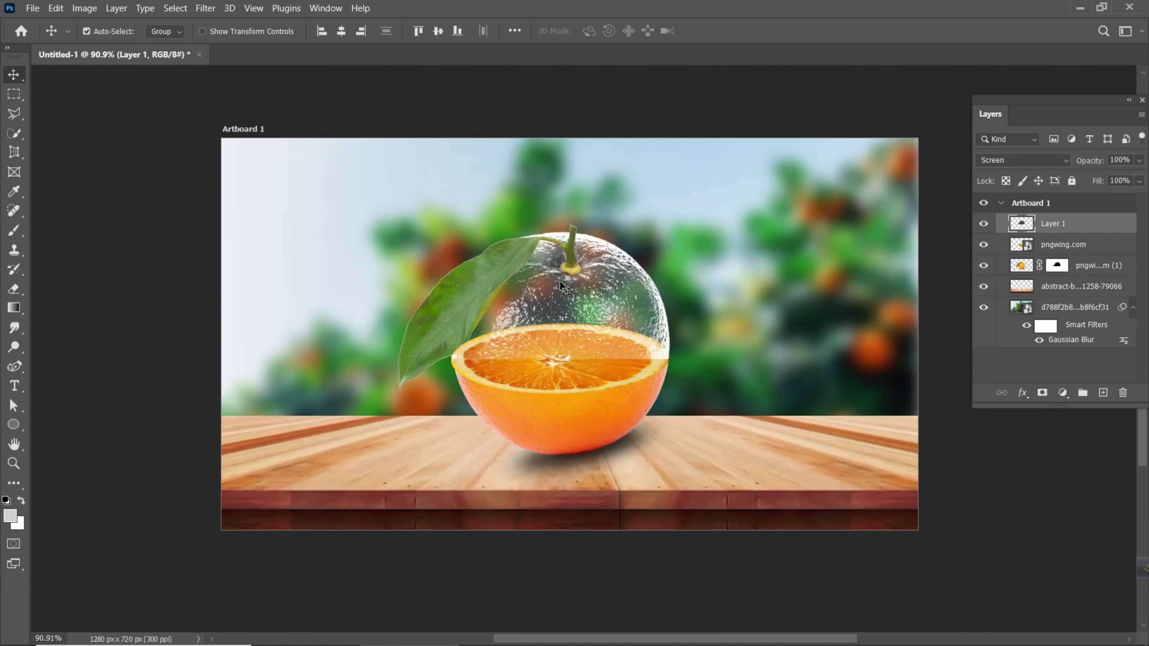
key(ctrl+t)
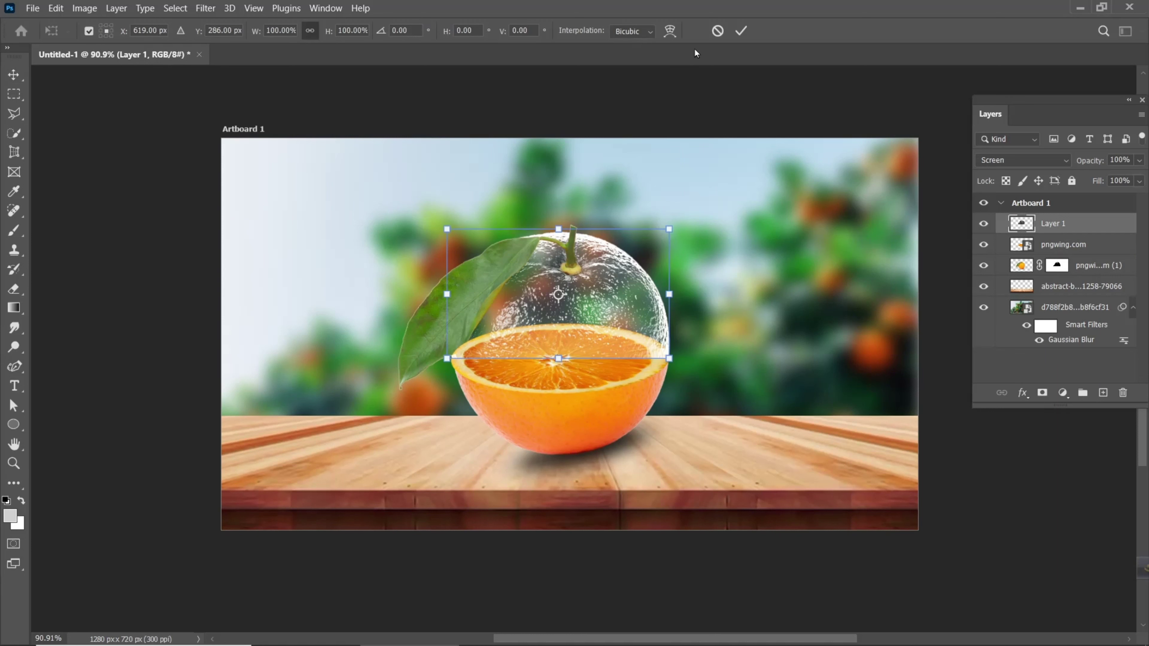
click(671, 32)
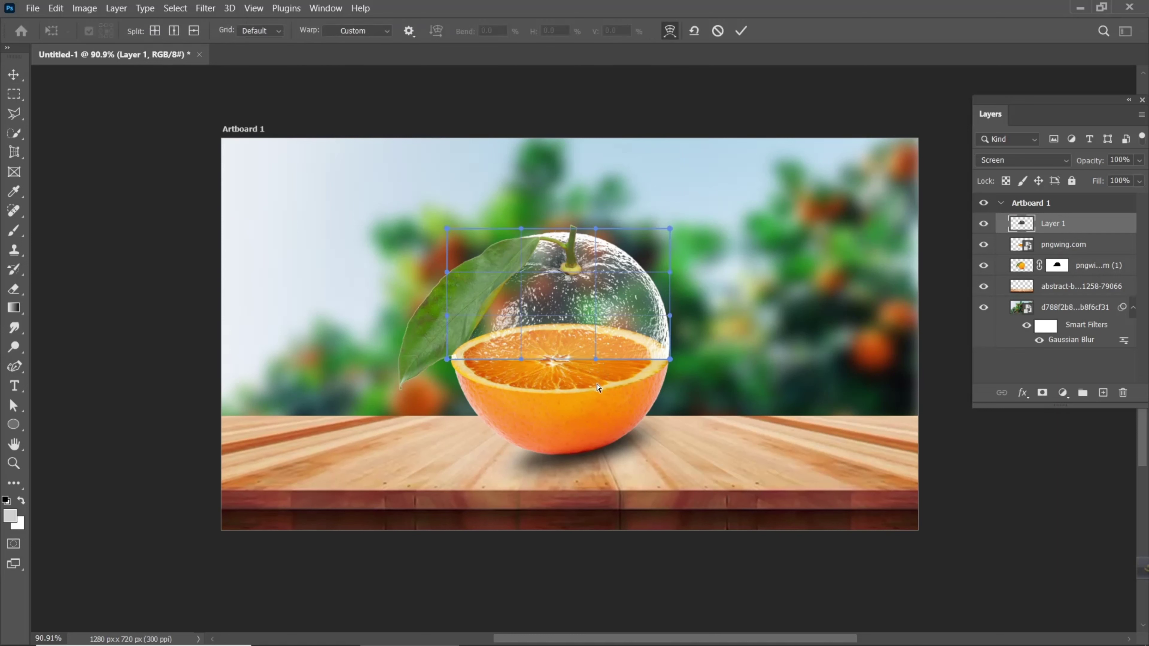
drag(596, 358, 588, 420)
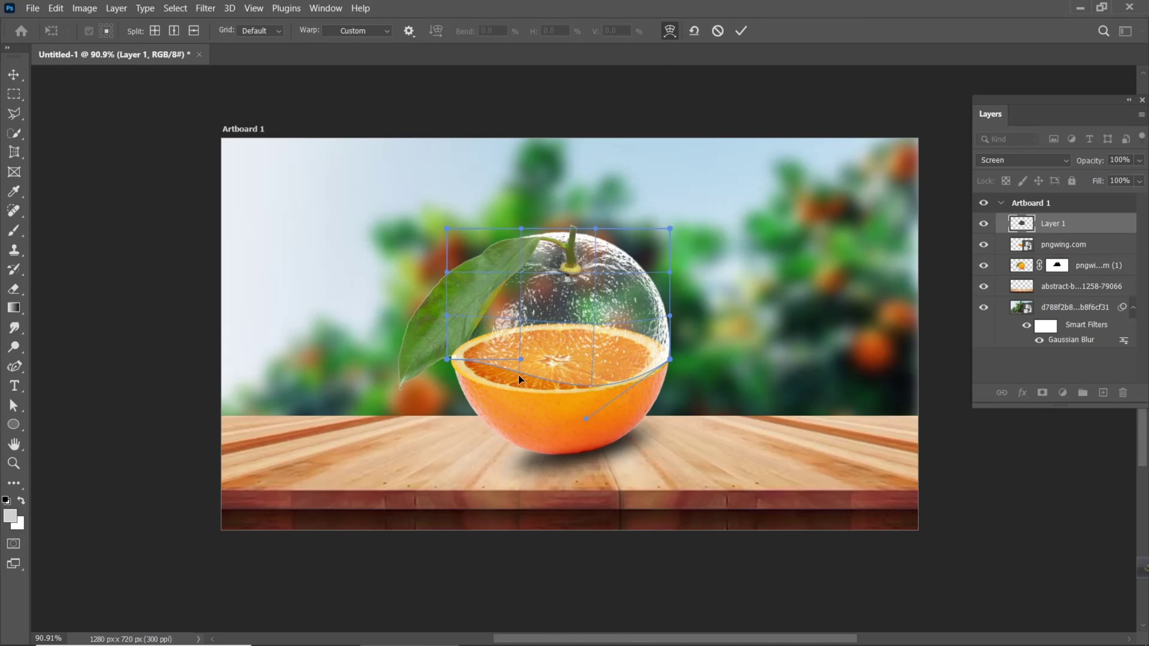
drag(519, 375, 504, 386)
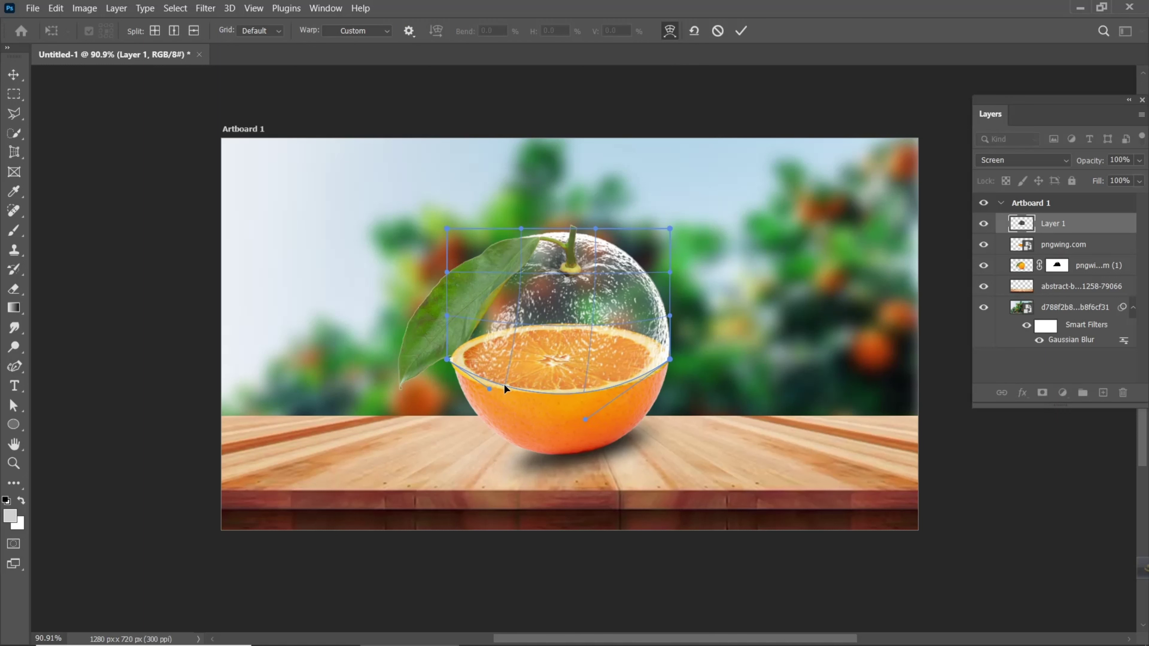
drag(447, 360, 450, 368)
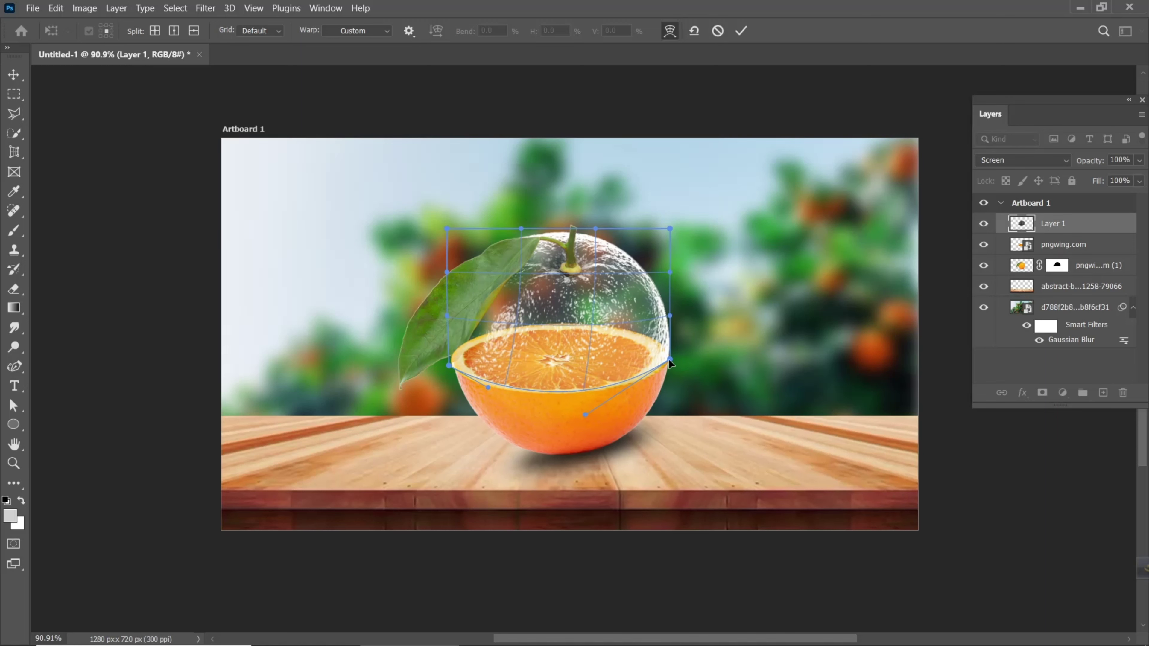
drag(669, 360, 668, 360)
click(741, 30)
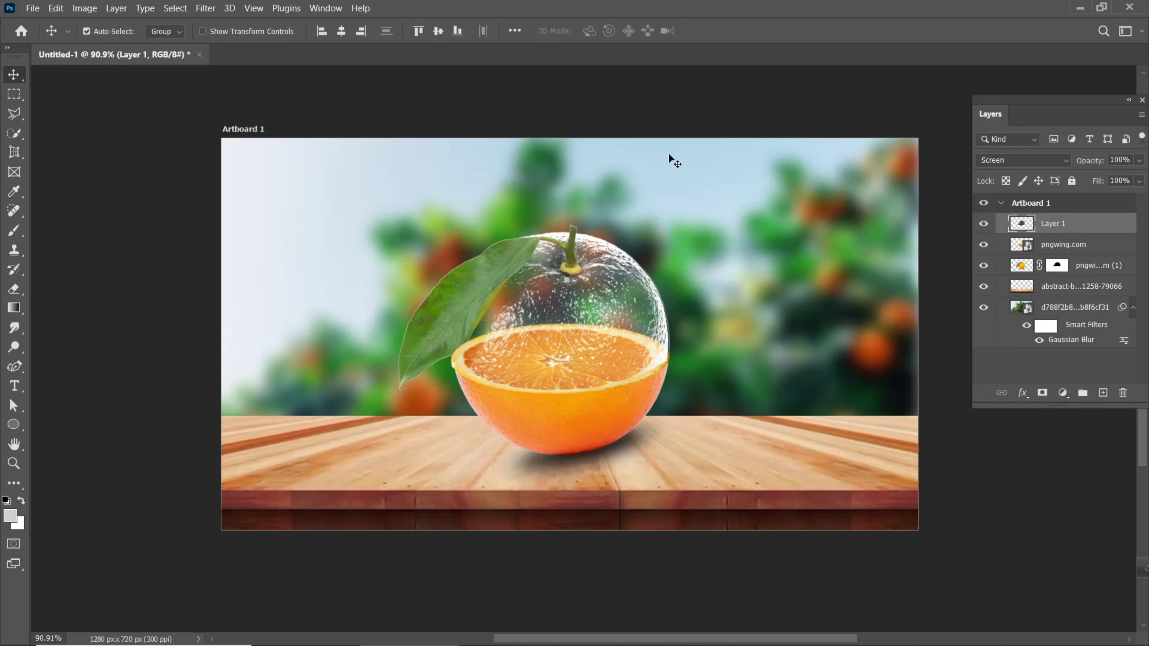
Step: Place the thin orange tree image embedded, shrunk and centred on the orange
key(ctrl+1)
click(32, 8)
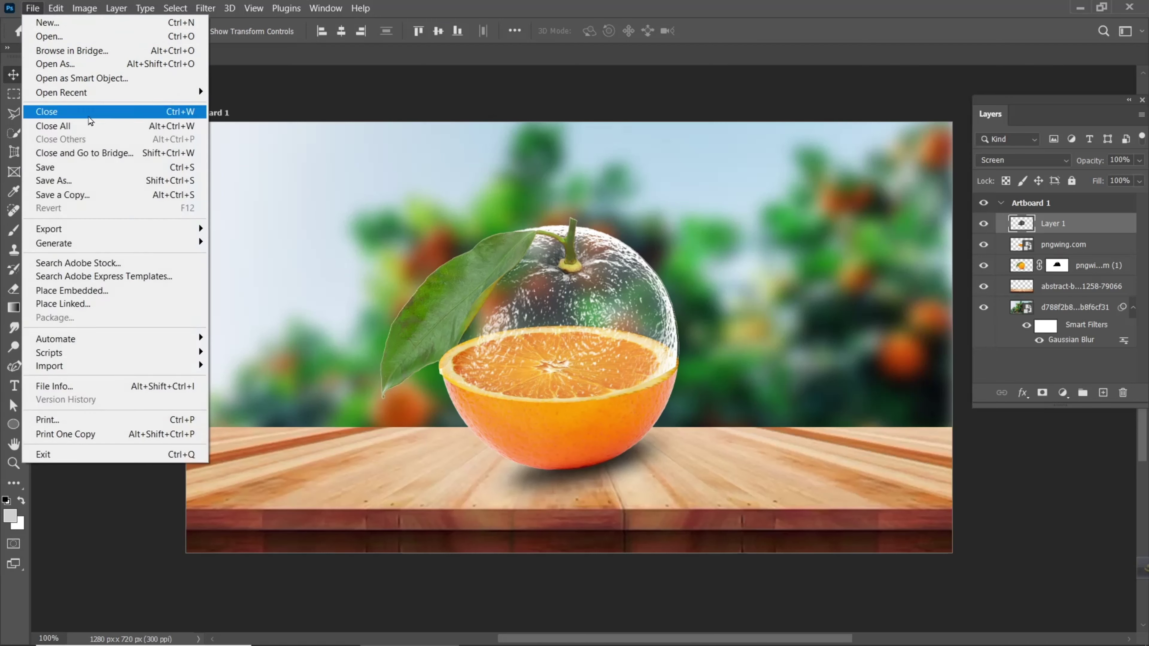
click(93, 289)
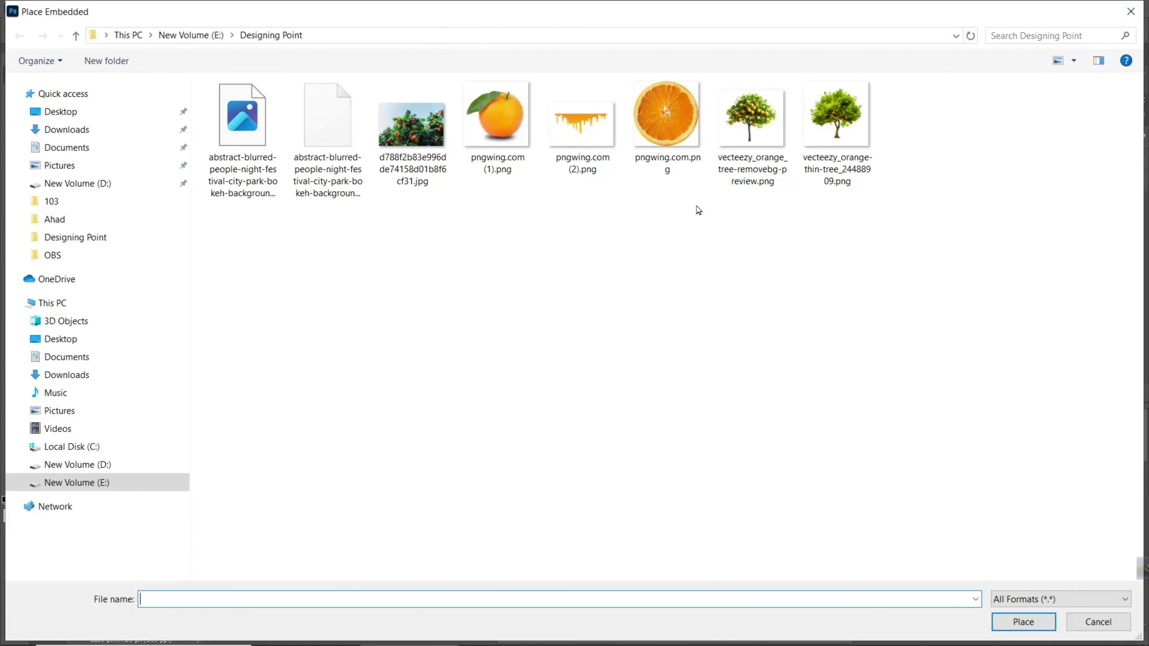
click(837, 118)
click(1020, 621)
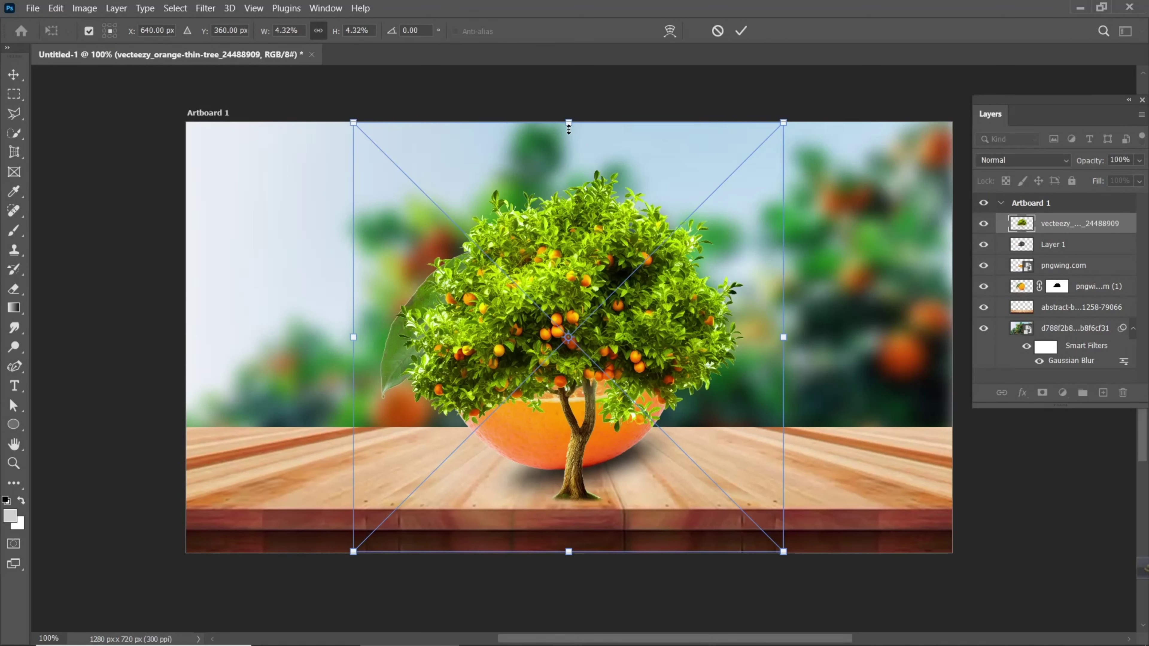
mouse_move(569, 128)
mouse_down()
mouse_move(570, 410)
mouse_move(575, 302)
mouse_move(562, 293)
mouse_up()
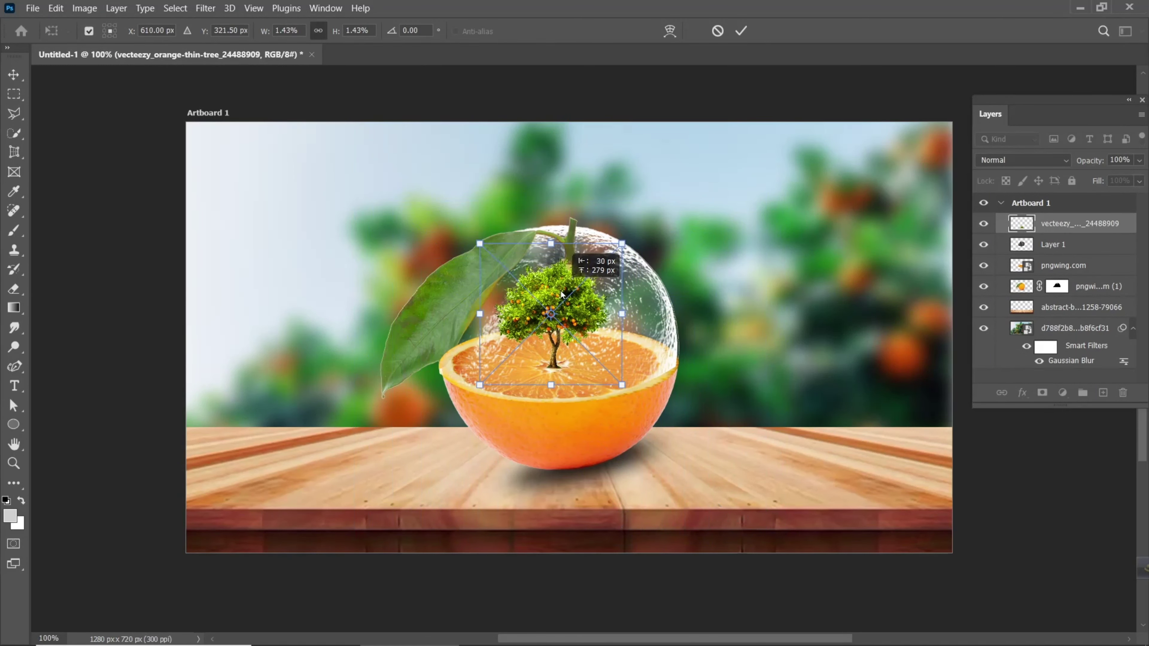
click(742, 31)
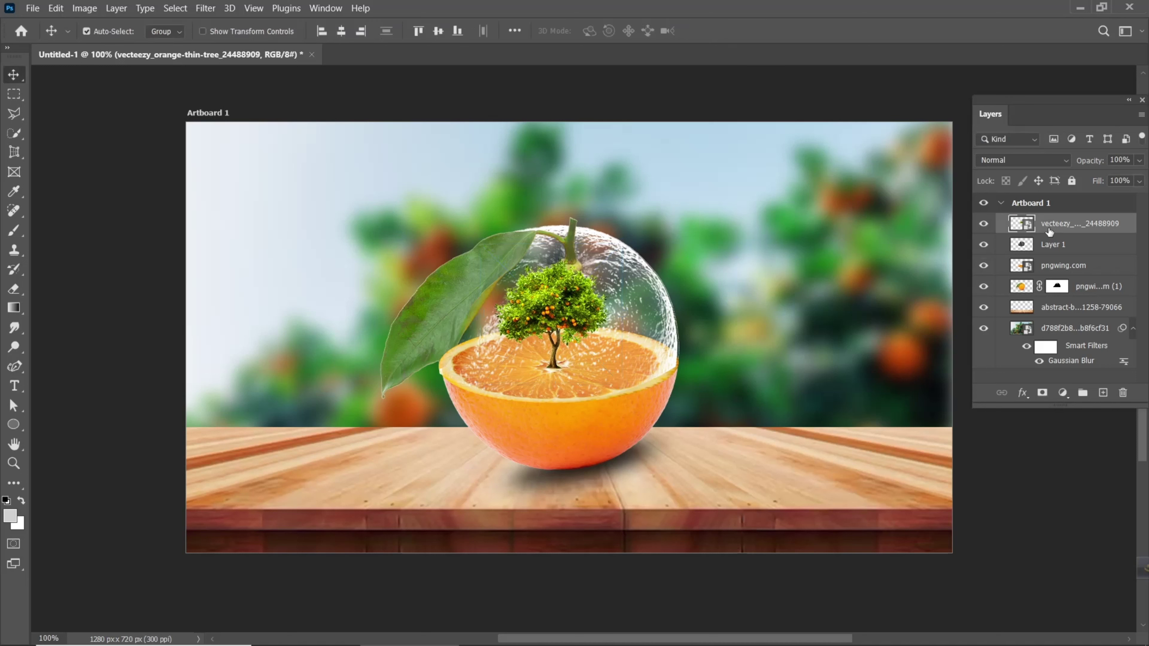
Step: Move the tree layer below the glass dome layer, then reselect Layer 1
drag(1005, 249, 1007, 252)
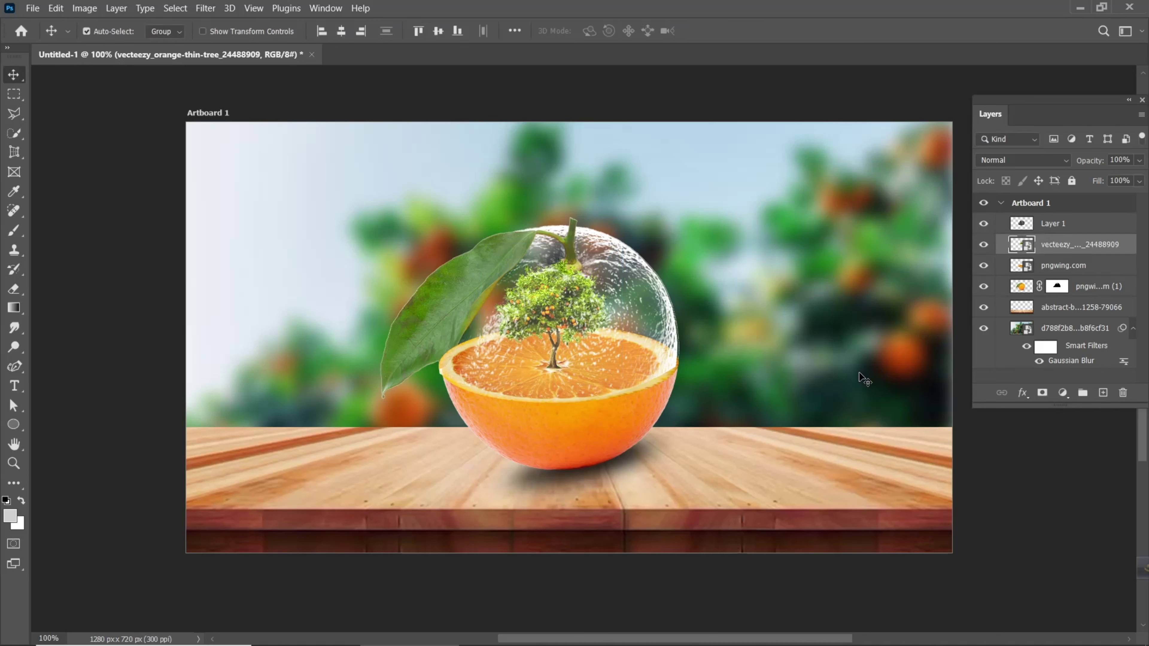
scroll(558, 314, up, 2)
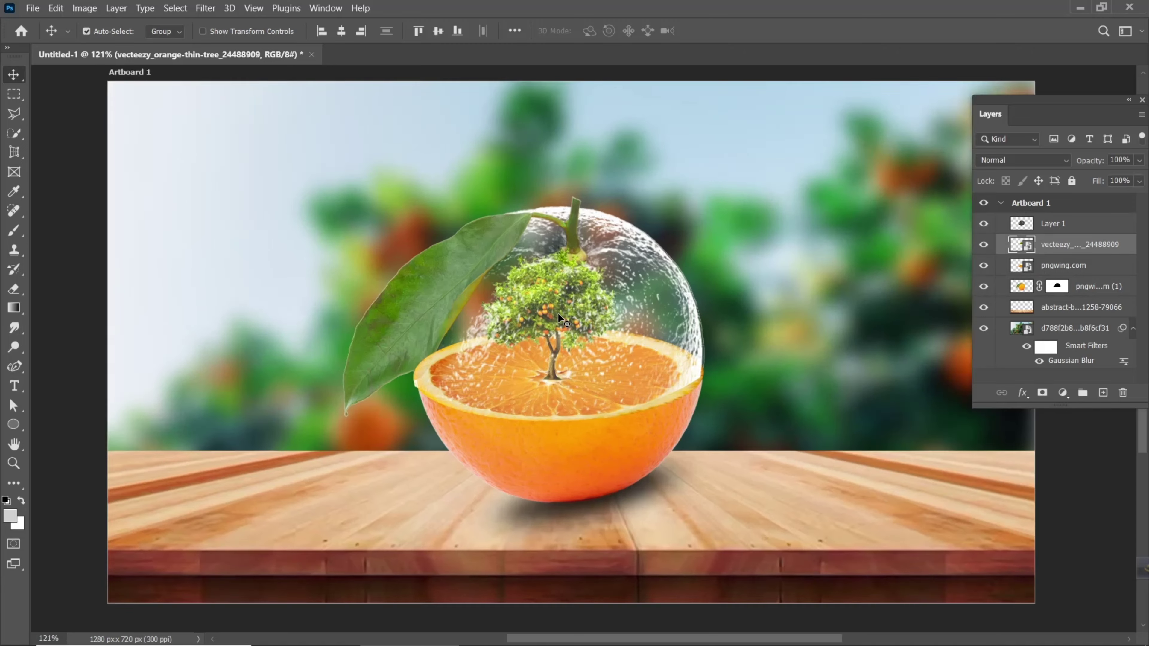
scroll(559, 311, up, 2)
scroll(572, 303, down, 2)
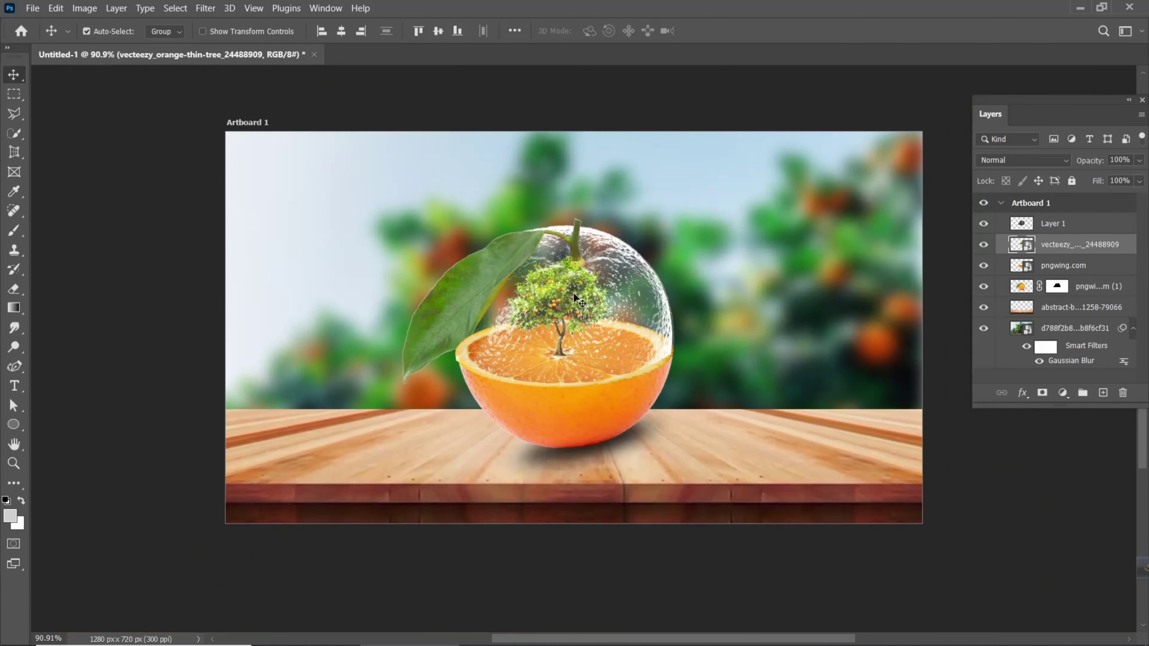
scroll(573, 313, up, 2)
scroll(571, 308, down, 1)
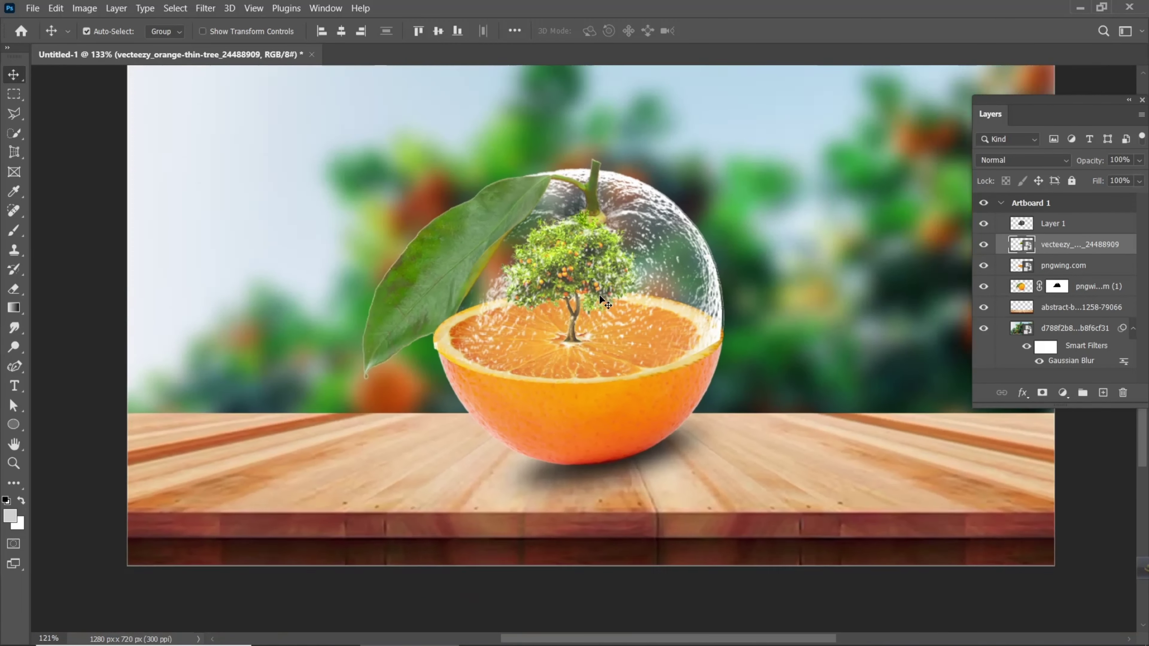
scroll(598, 299, down, 3)
drag(611, 305, 580, 310)
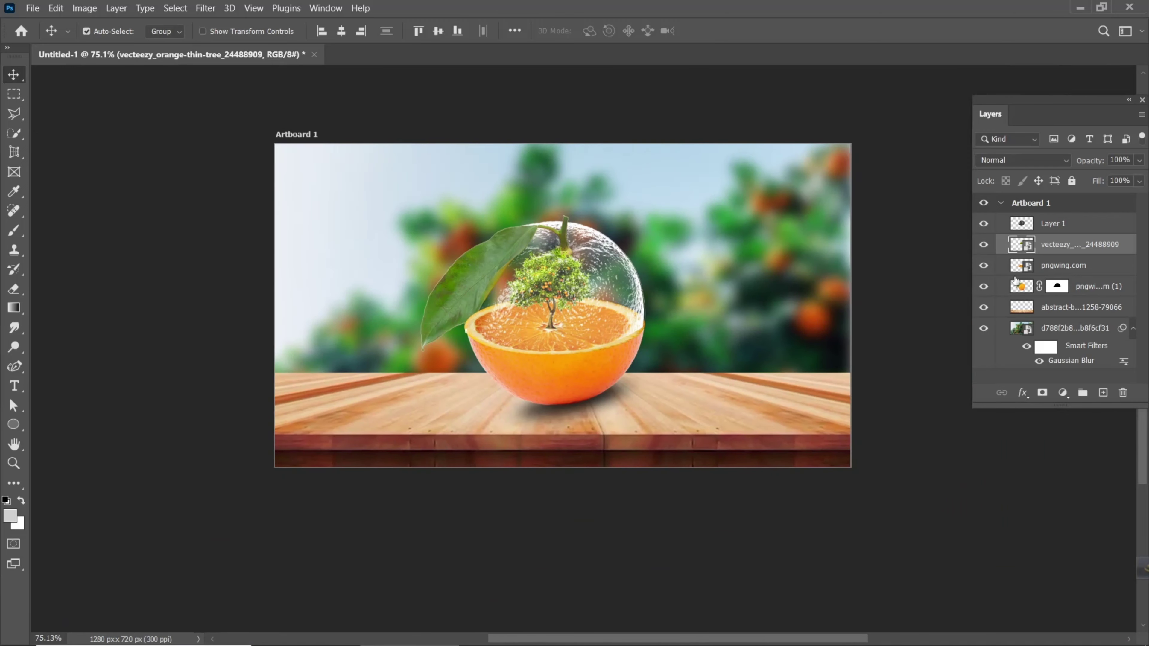
click(1054, 223)
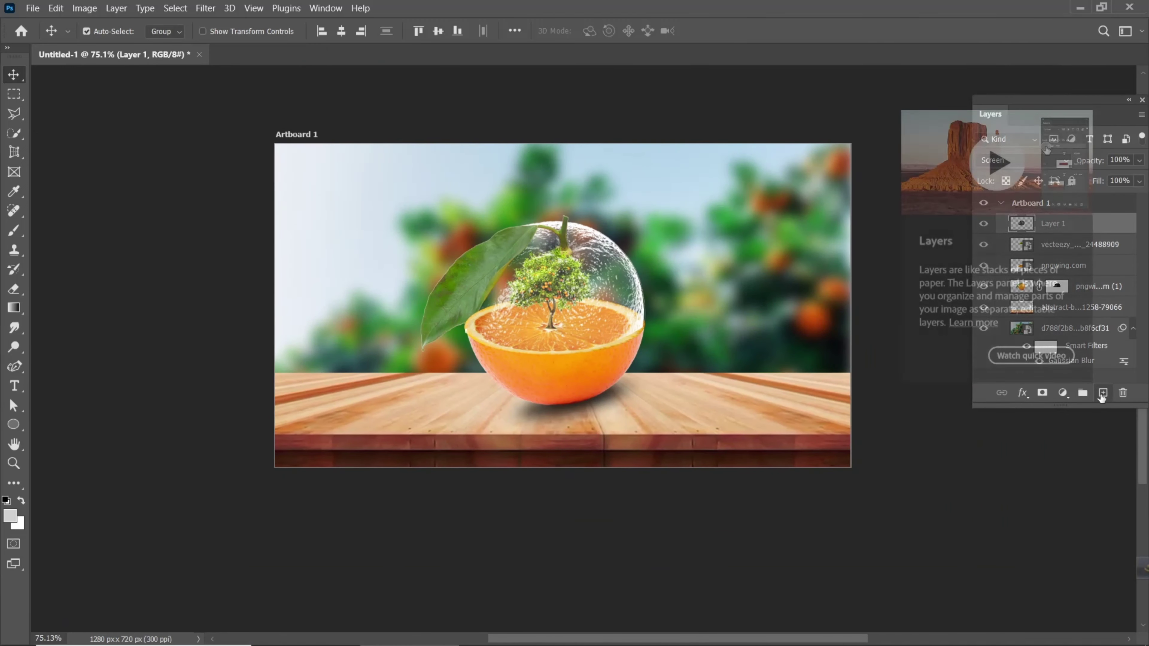
Step: Add a new layer and a Gradient Fill layer with Radial style
click(1103, 393)
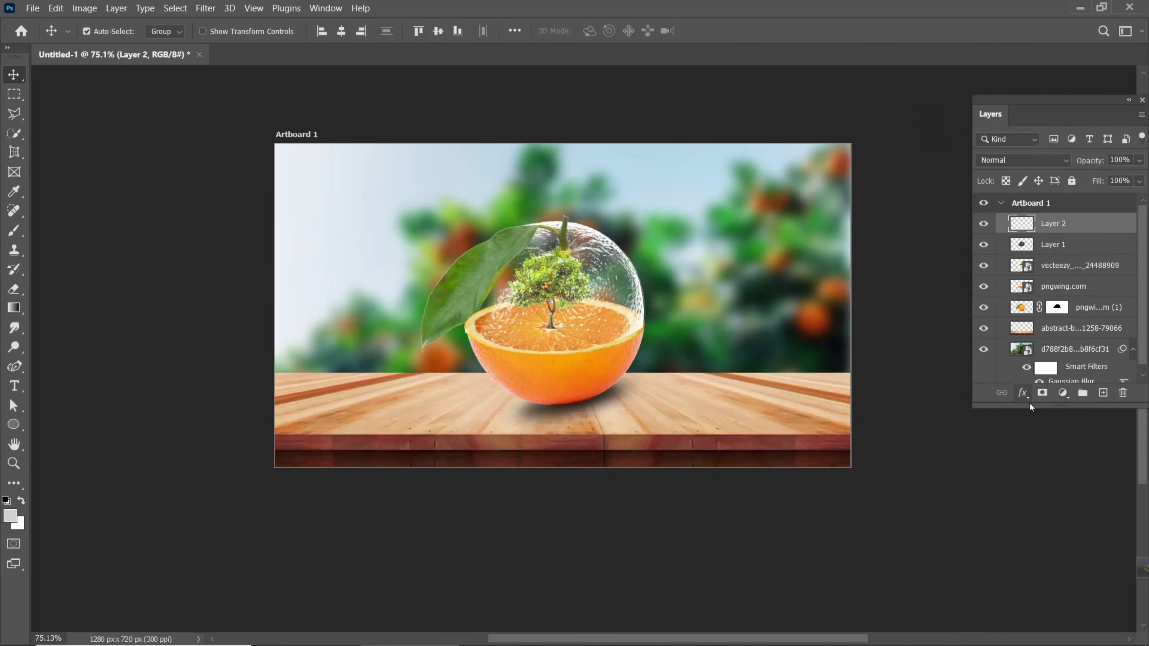
click(1063, 394)
click(1059, 147)
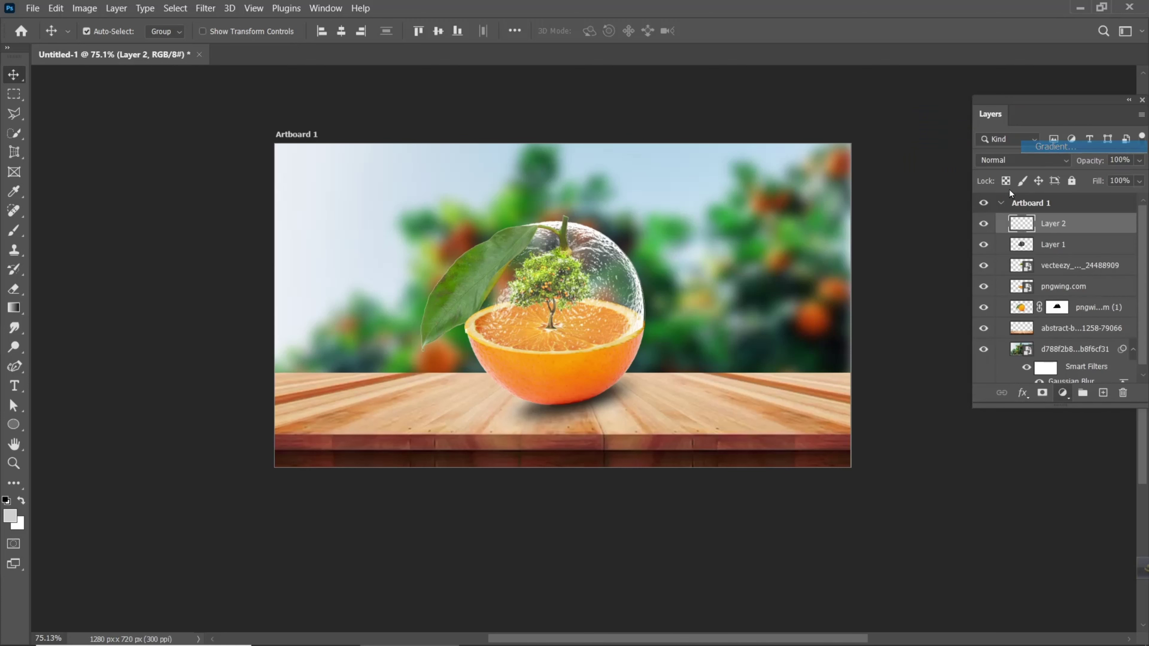
click(906, 316)
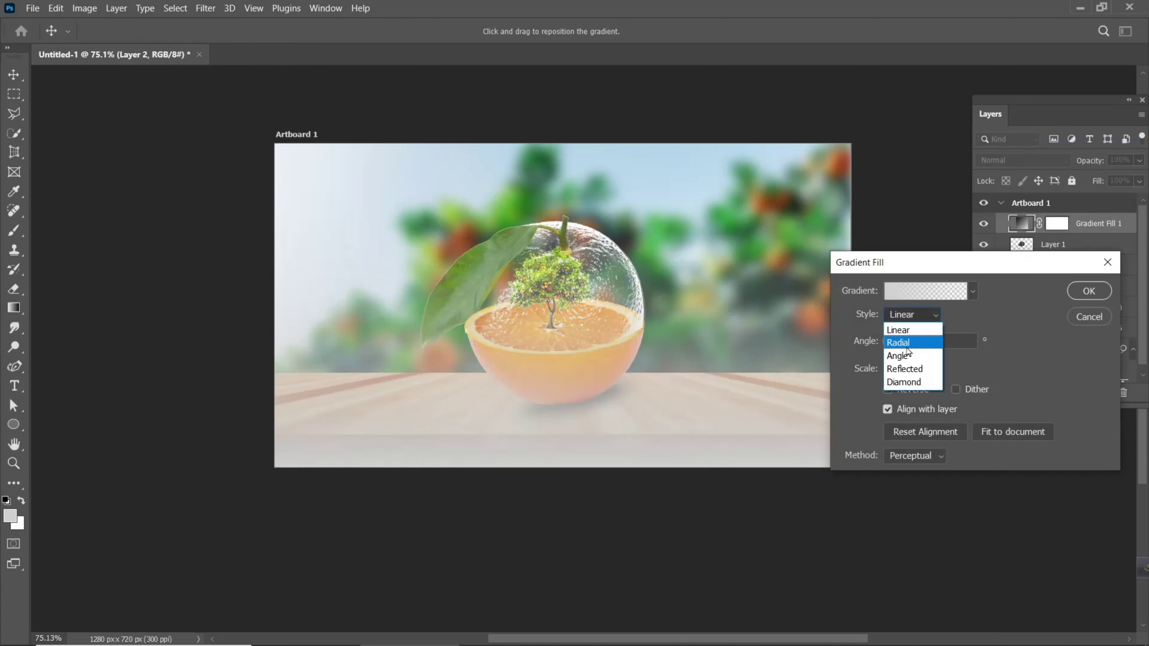
click(919, 338)
click(913, 299)
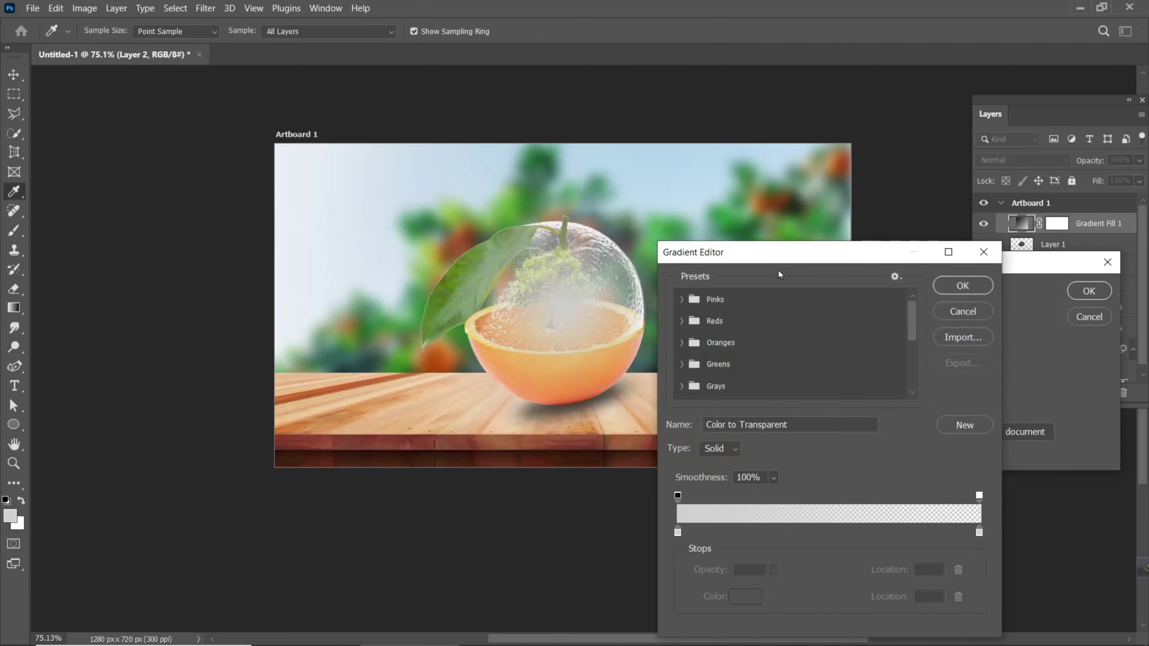
drag(795, 260, 875, 124)
Step: Set gradient stops to near-white fffff8 at 0 and pale yellow ffee91 at 7
click(762, 394)
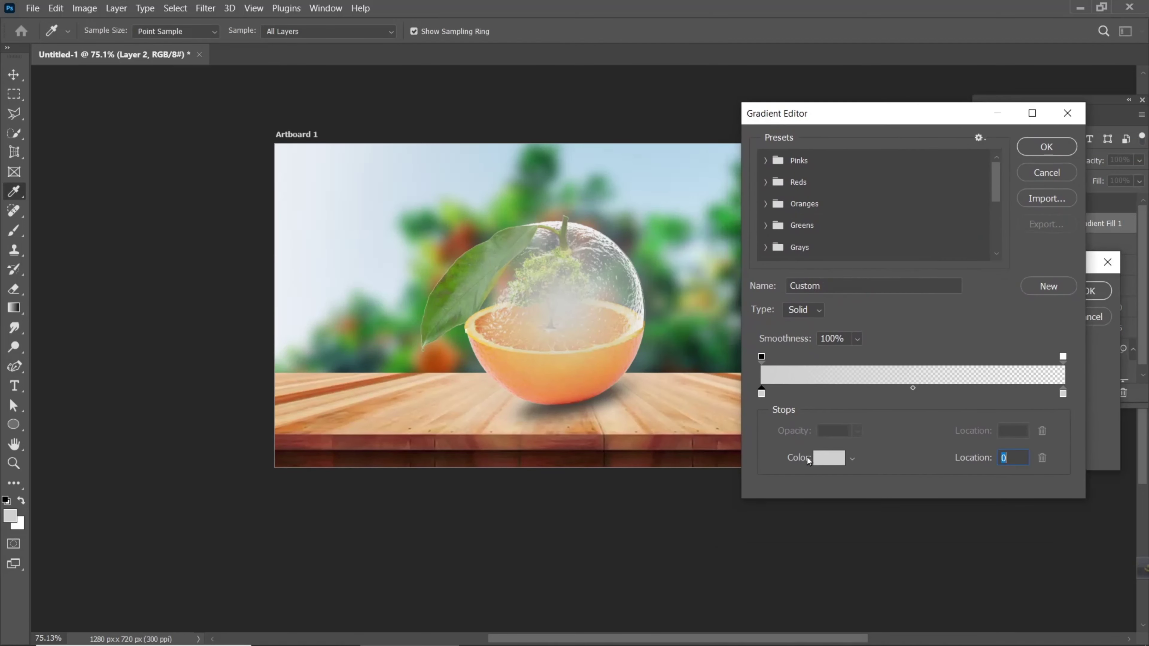
click(828, 459)
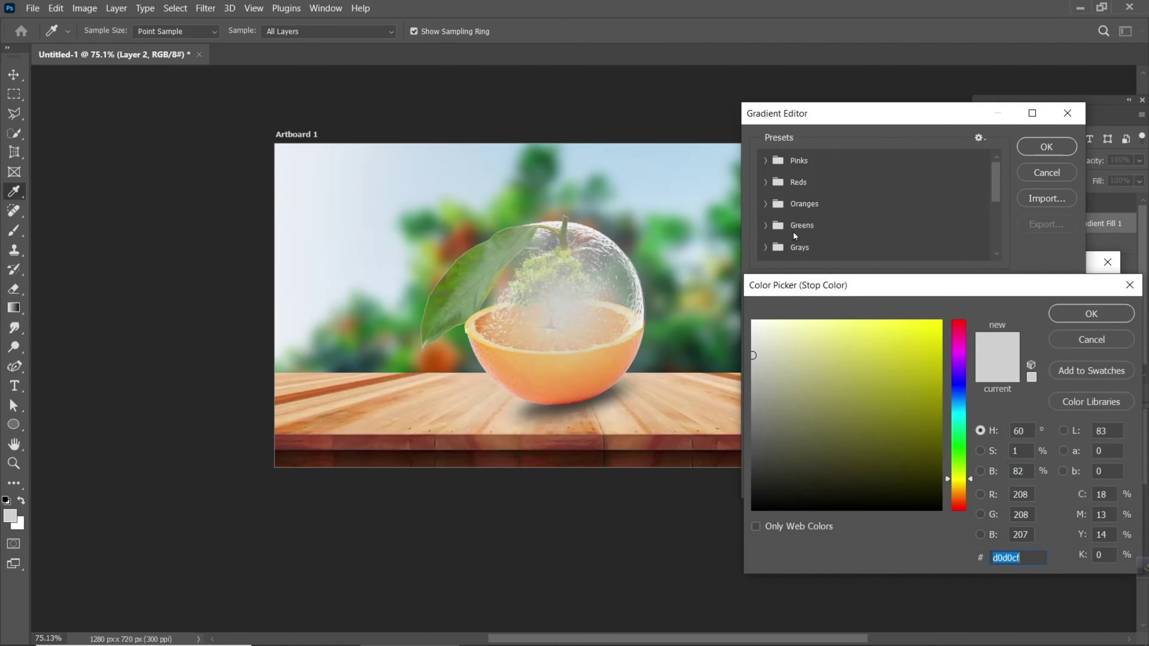
click(757, 321)
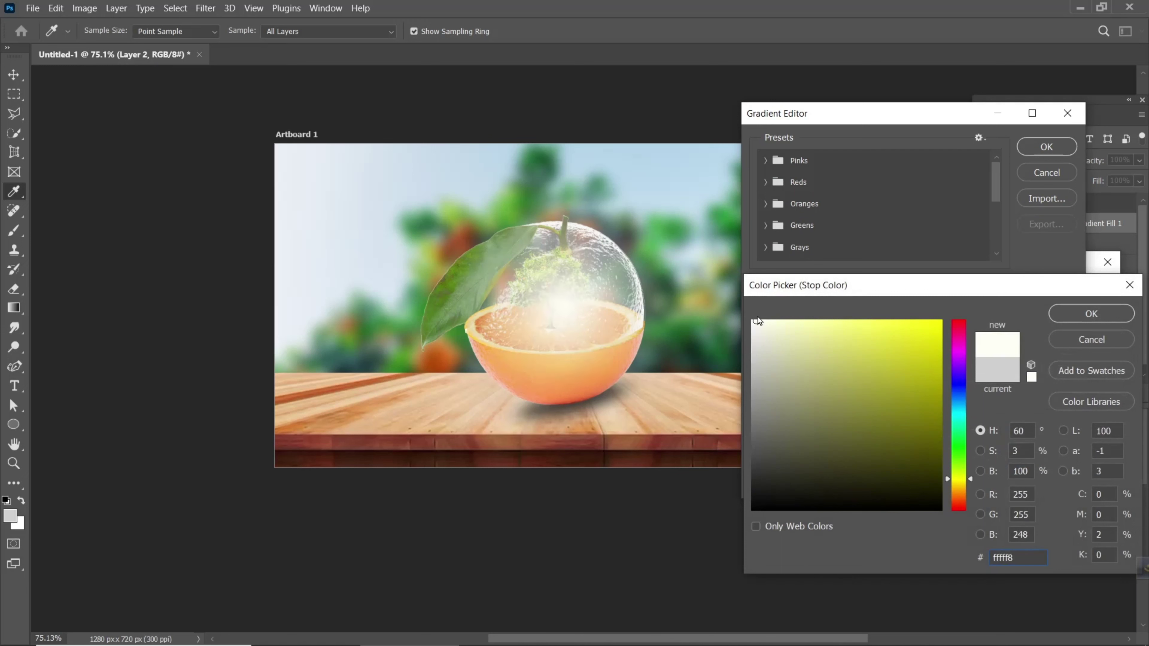
click(1079, 319)
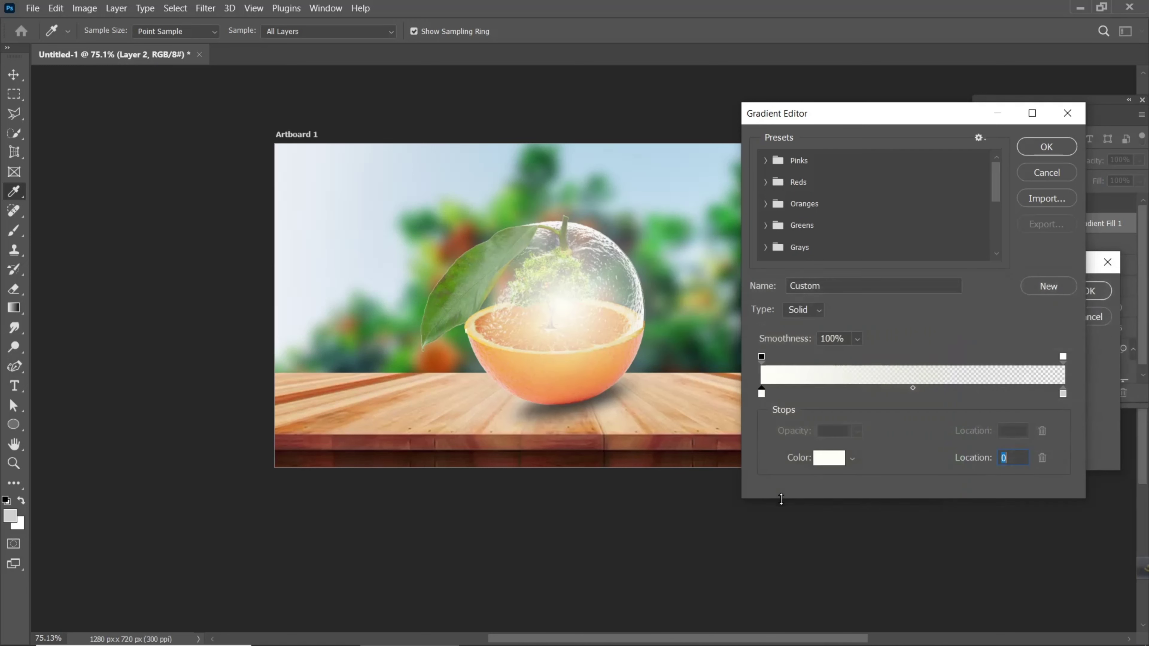
click(783, 390)
click(822, 460)
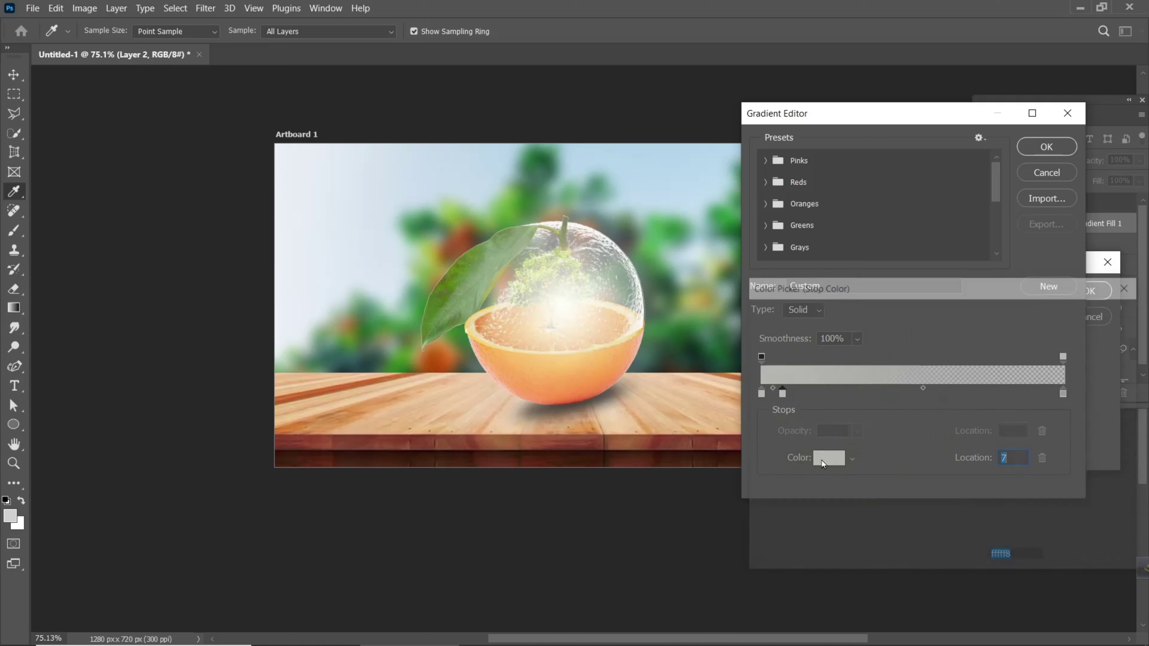
click(956, 485)
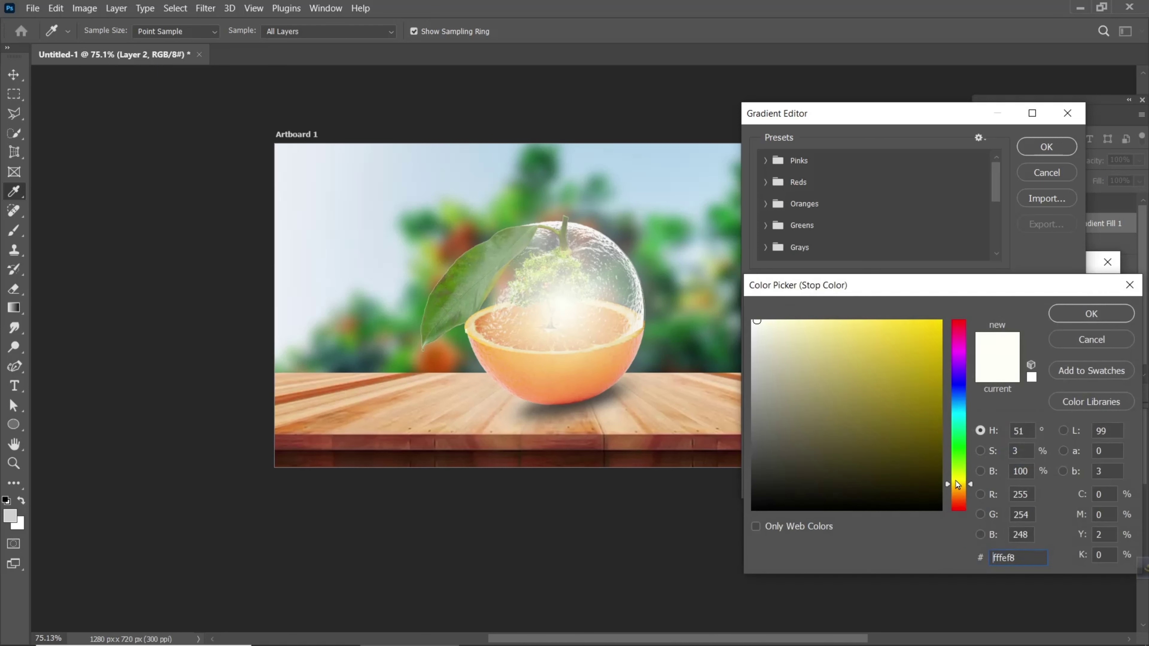
drag(804, 338, 836, 321)
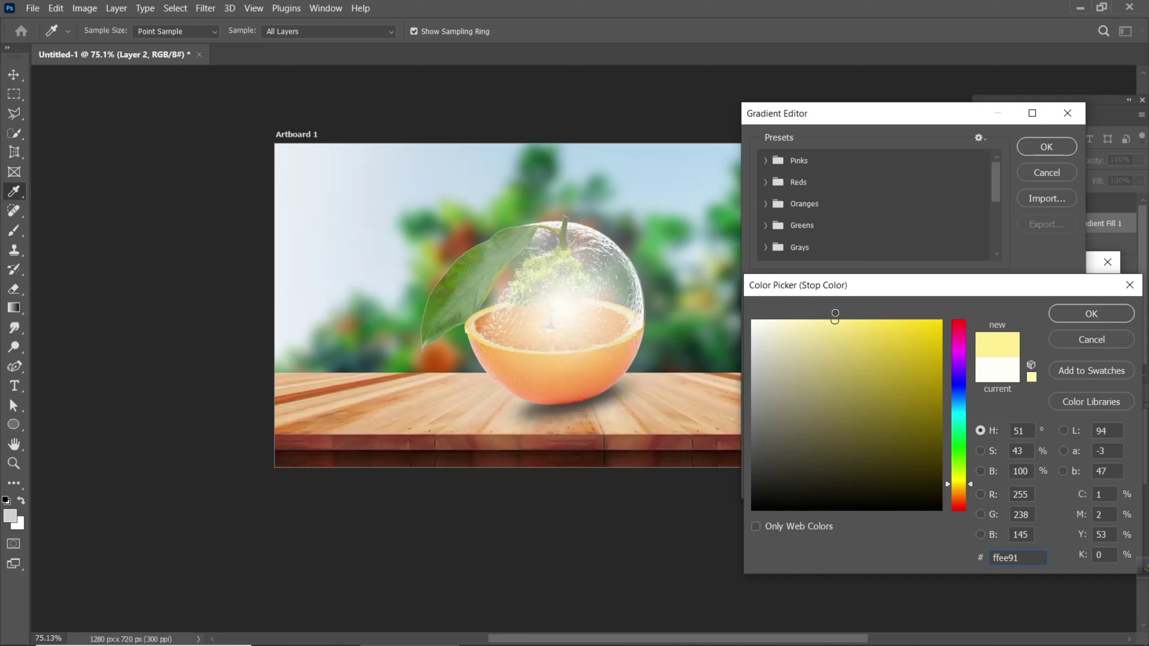
click(1091, 313)
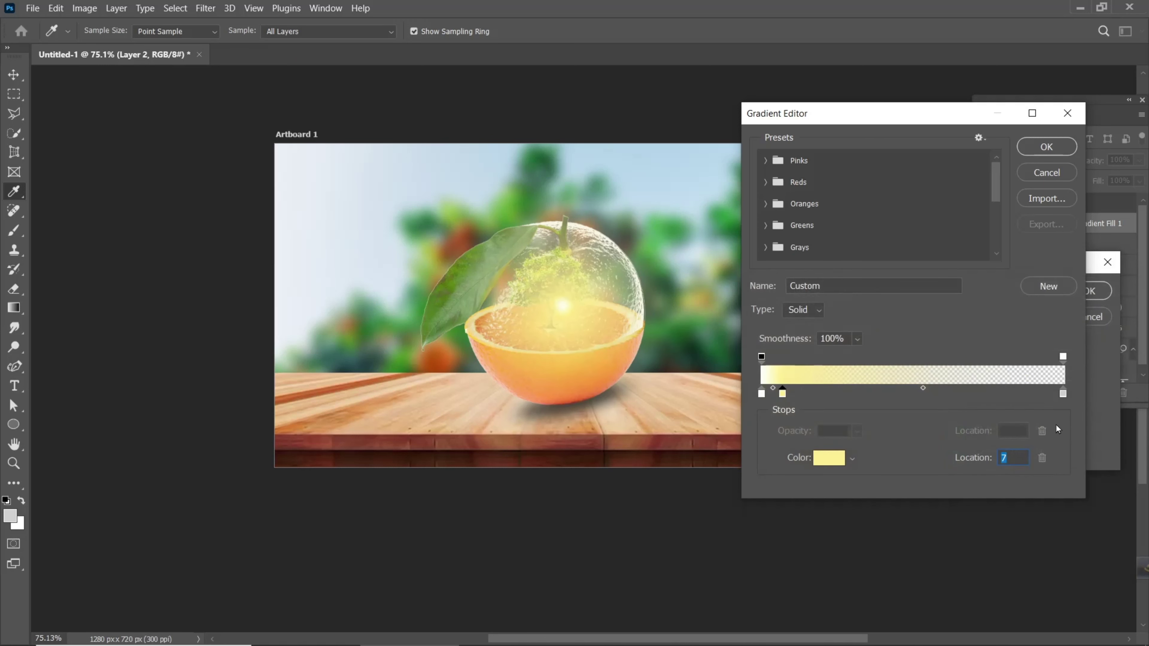
Step: Make the right-end gradient stop red at 100 and apply the gradient
click(1063, 393)
click(835, 457)
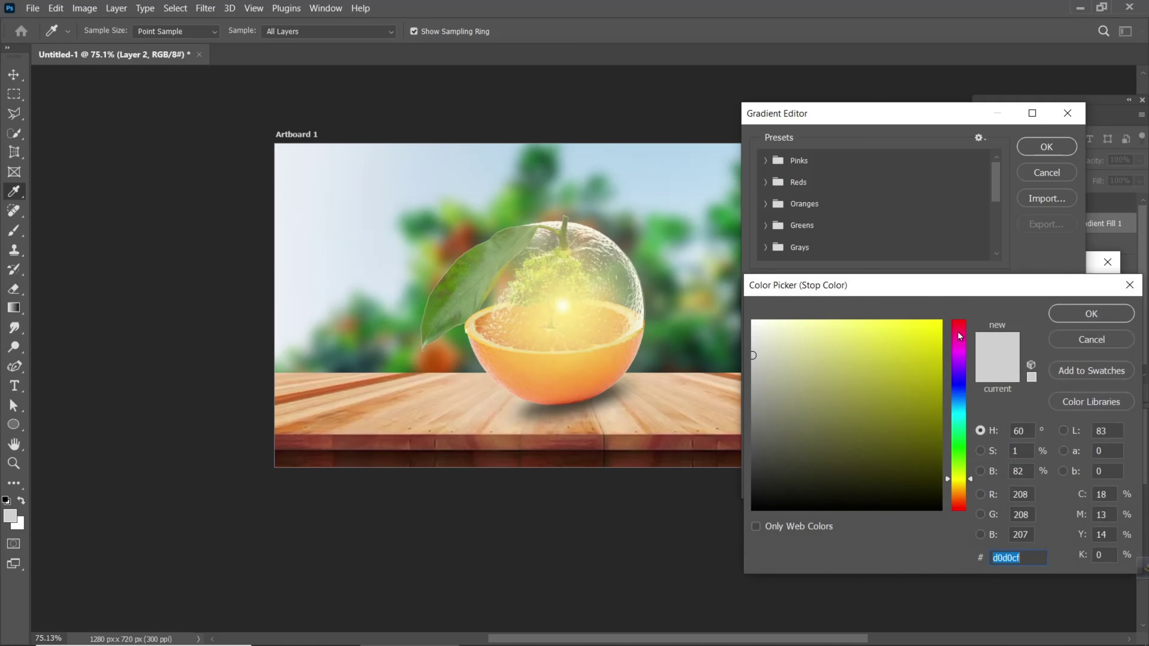
click(959, 335)
click(1091, 314)
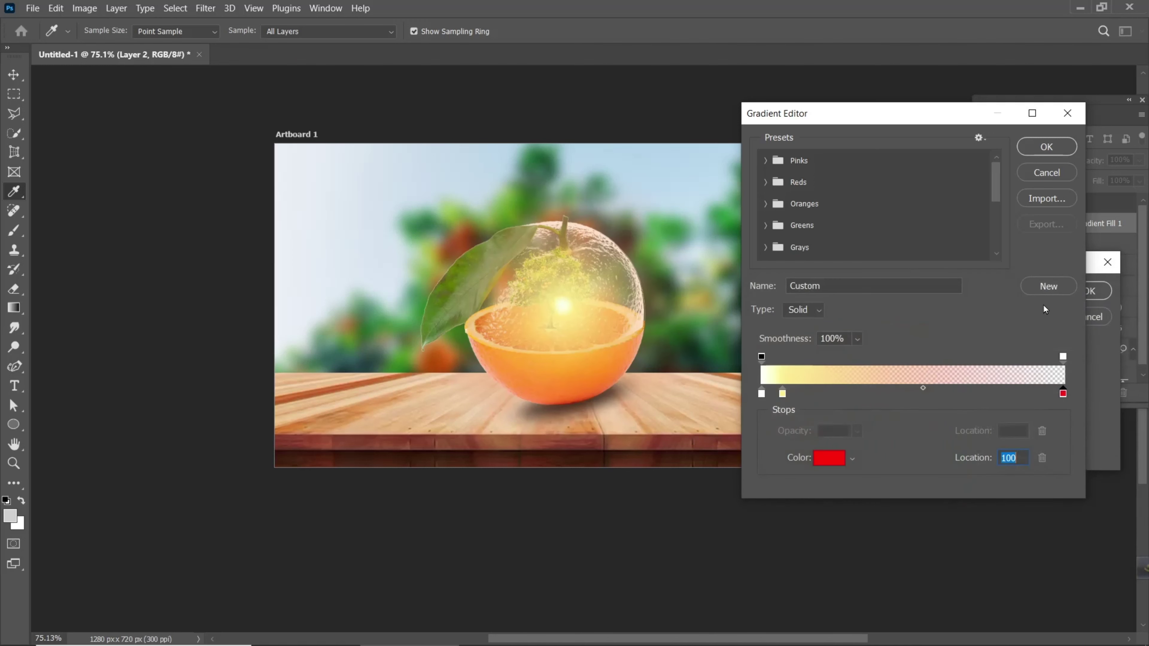
click(1048, 149)
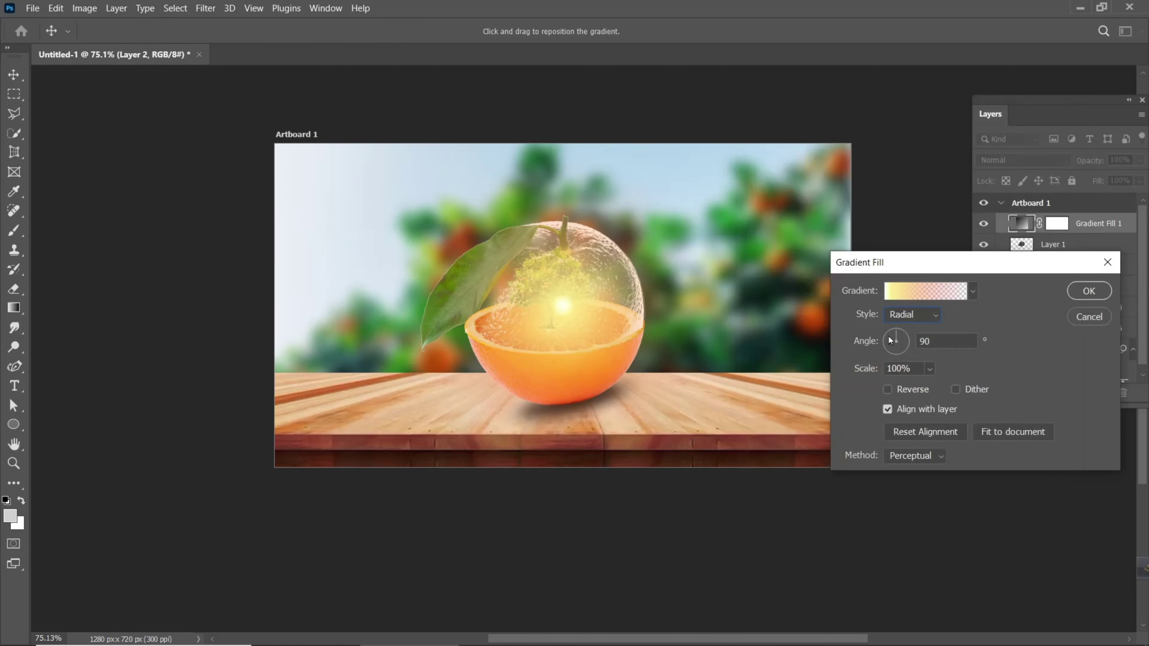
Step: Scale the radial glow down to about 58% and shift it toward the dome's upper right
drag(862, 371, 855, 374)
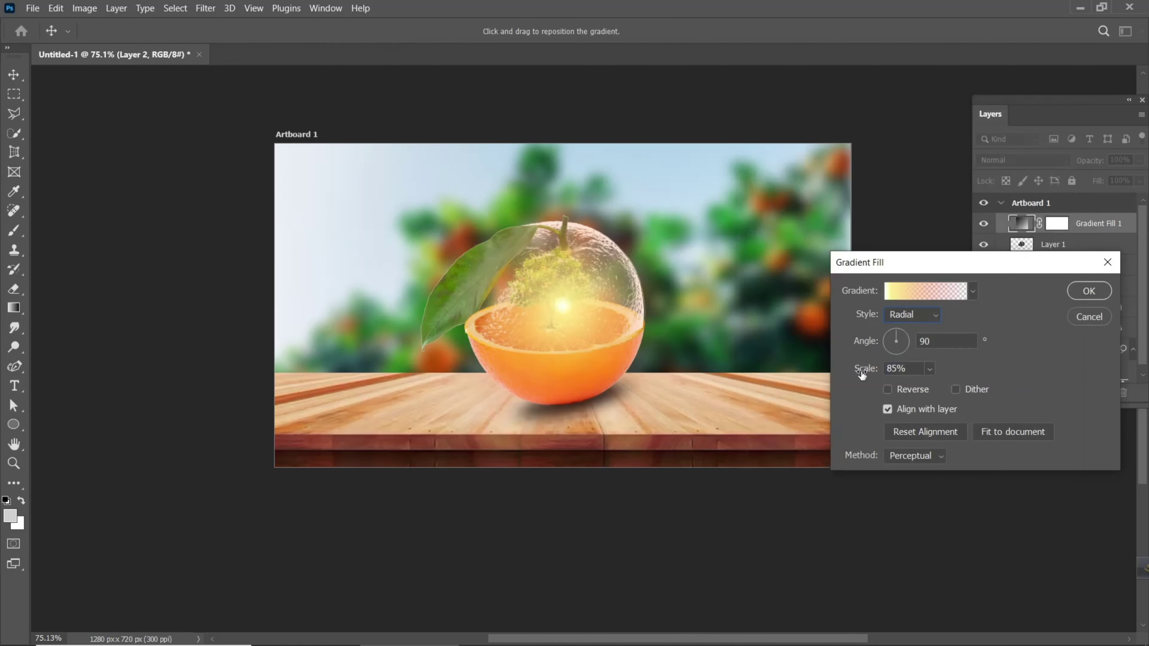
drag(575, 312, 619, 273)
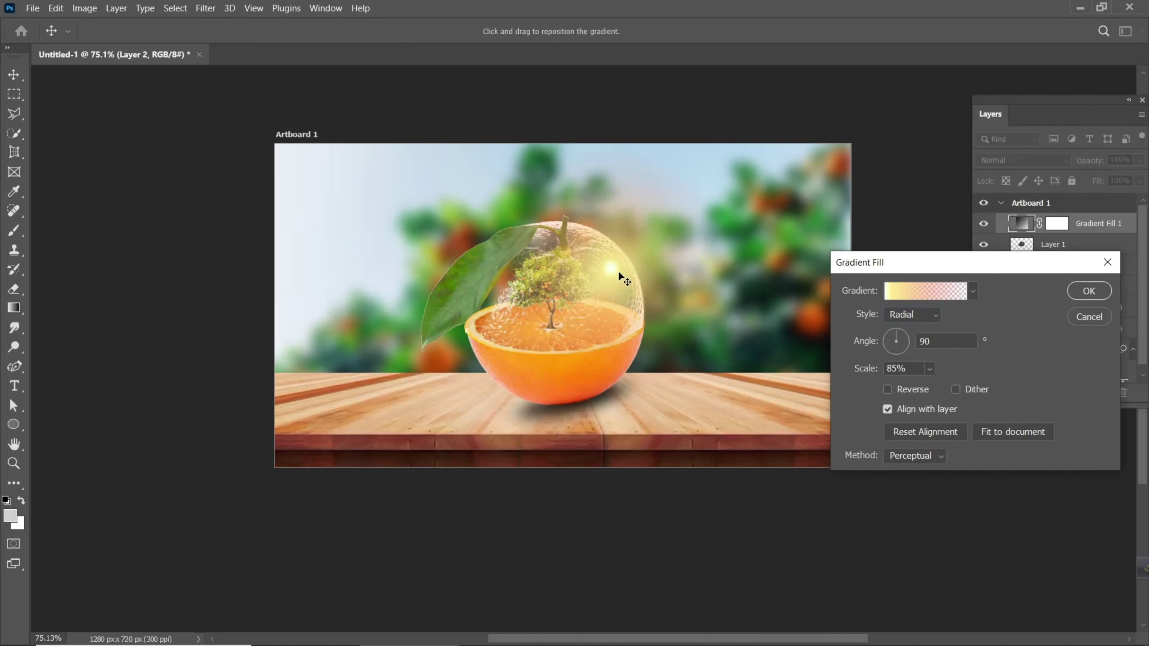
mouse_move(864, 372)
mouse_down()
mouse_move(855, 375)
mouse_move(866, 371)
mouse_up()
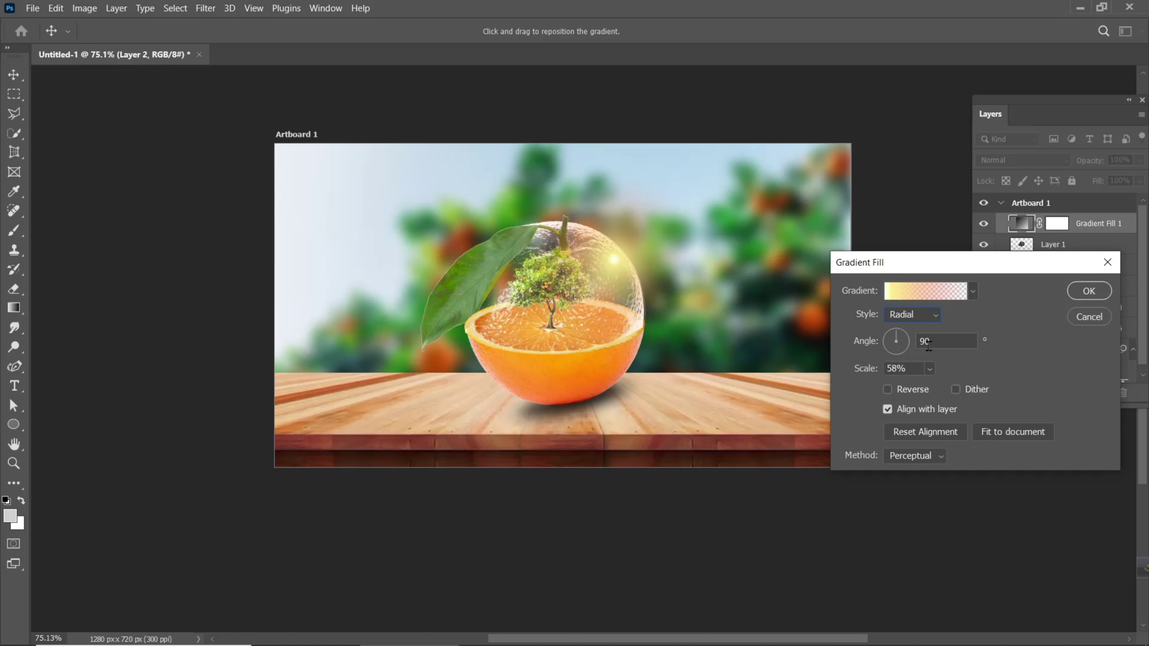
Step: Duplicate the glow as a 55%-scale sun at the upper right and set the original glow to 18%
click(1076, 293)
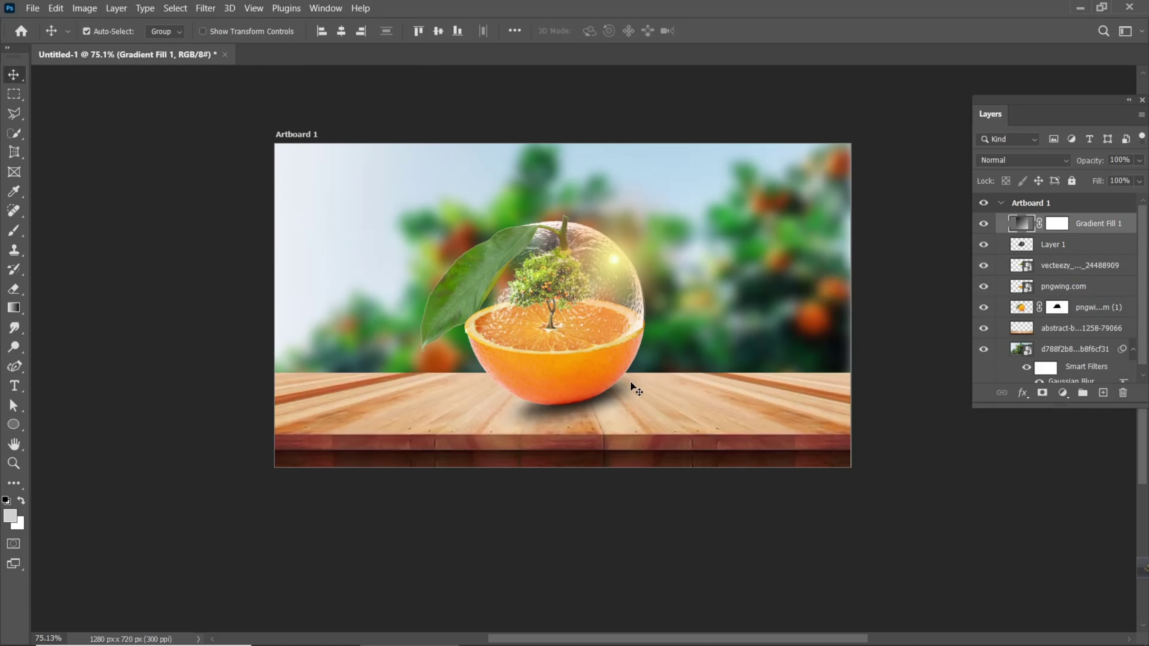
key(ctrl+j)
double_click(1021, 226)
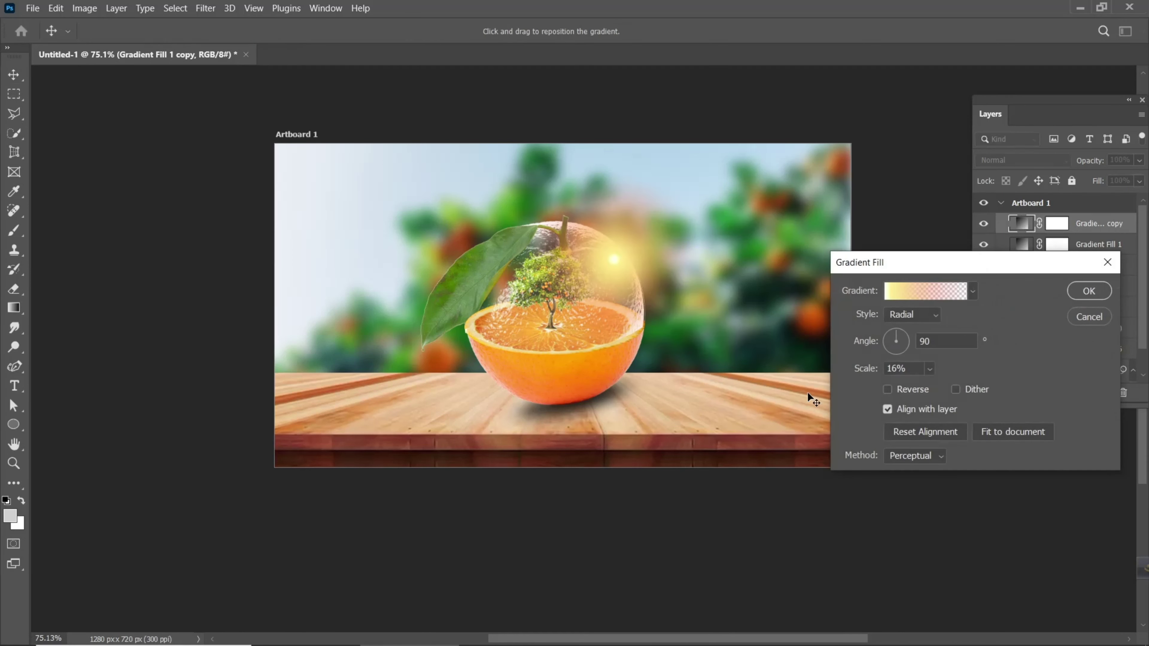
drag(615, 267, 798, 195)
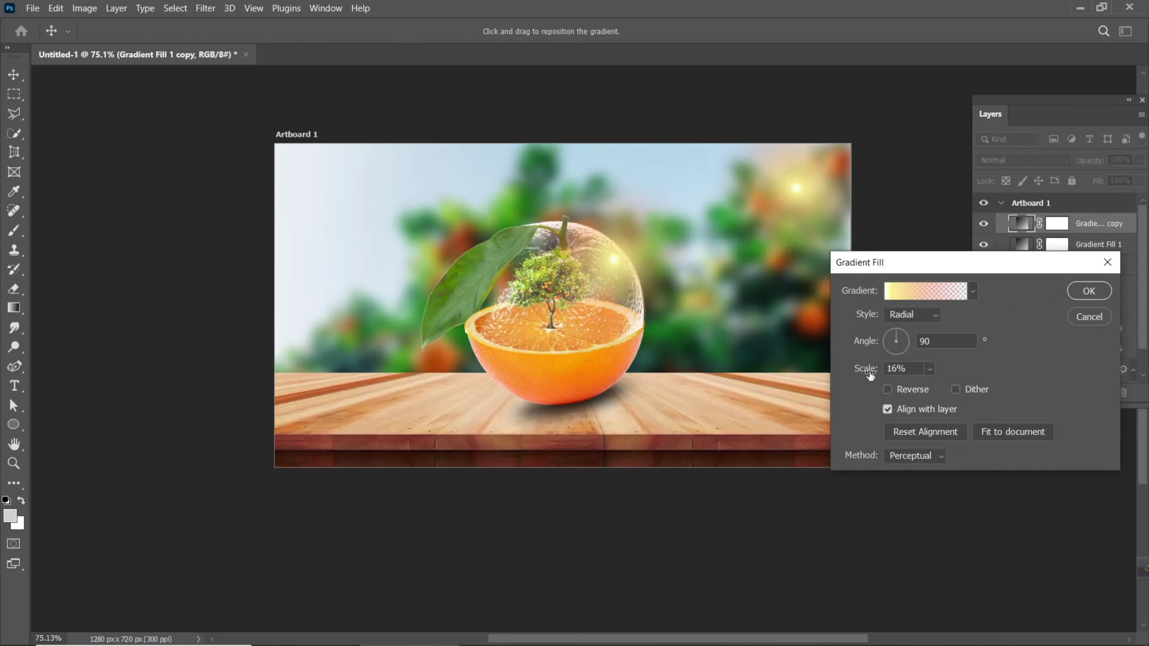
drag(870, 375, 881, 371)
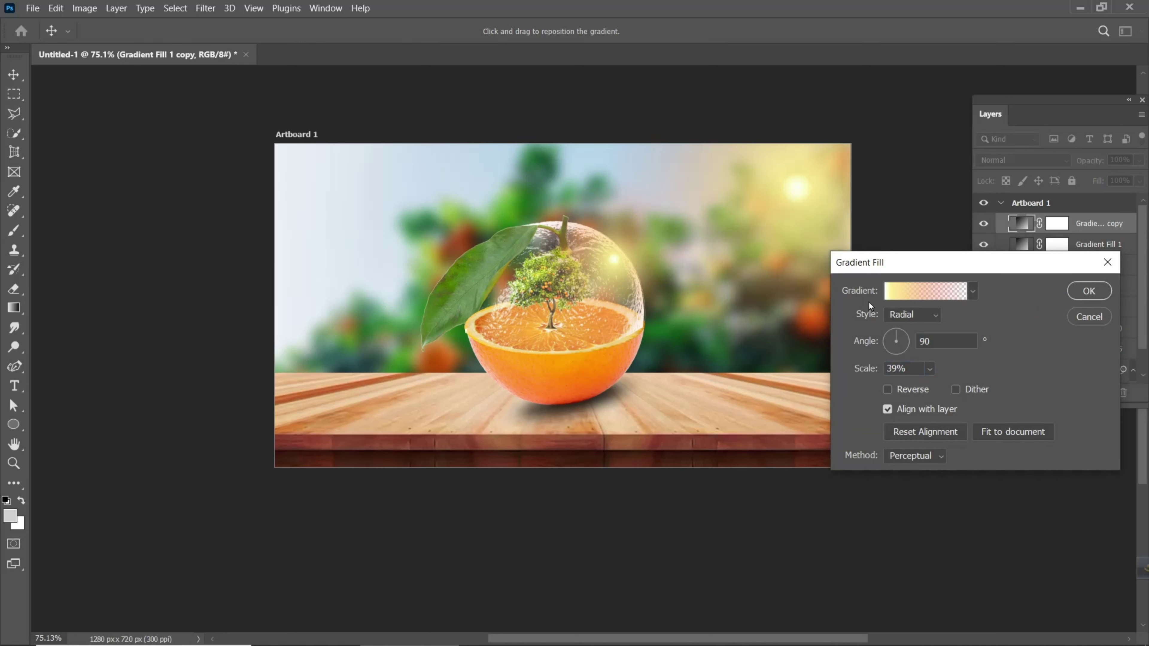
drag(804, 190, 797, 182)
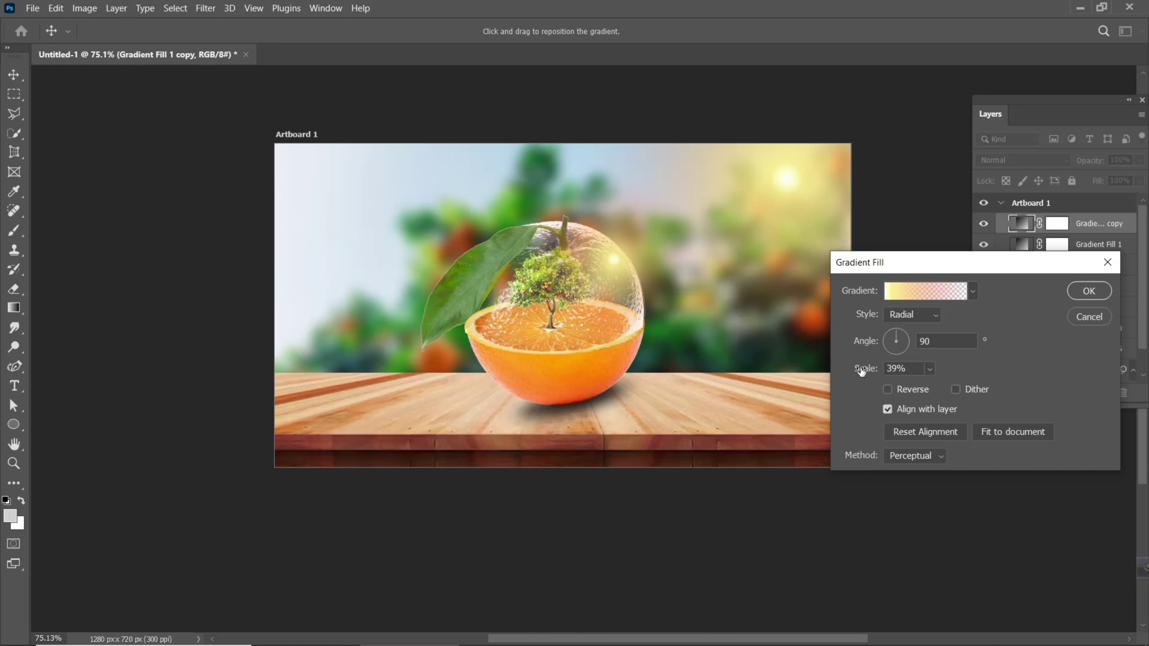
drag(861, 371, 873, 370)
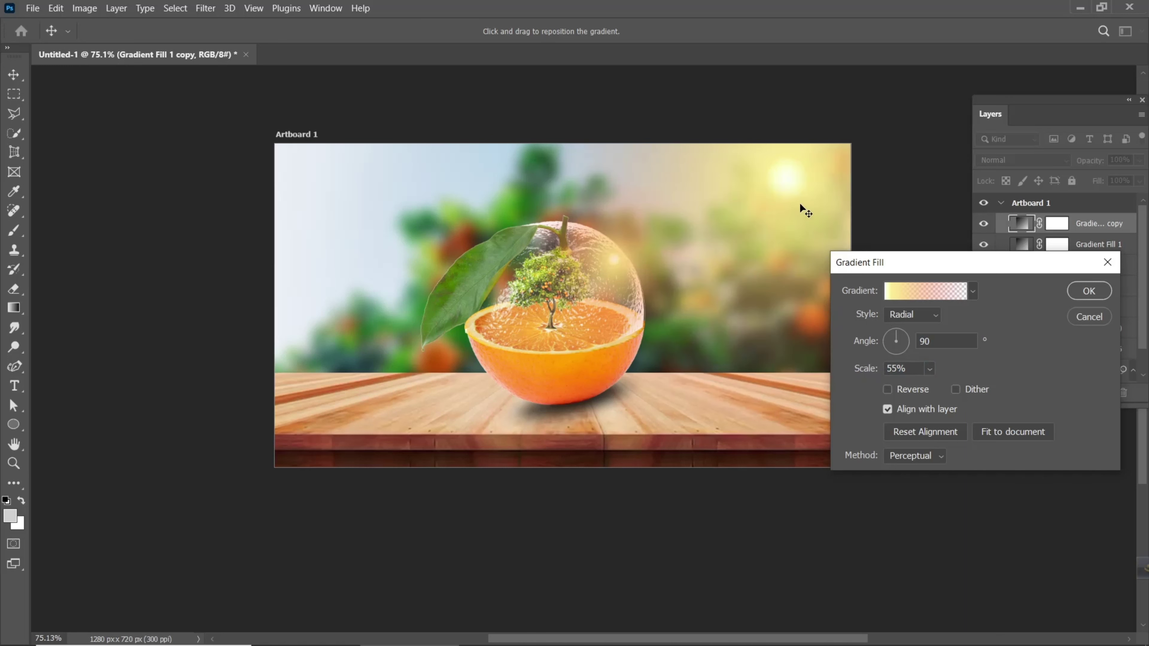
click(1088, 291)
double_click(1022, 244)
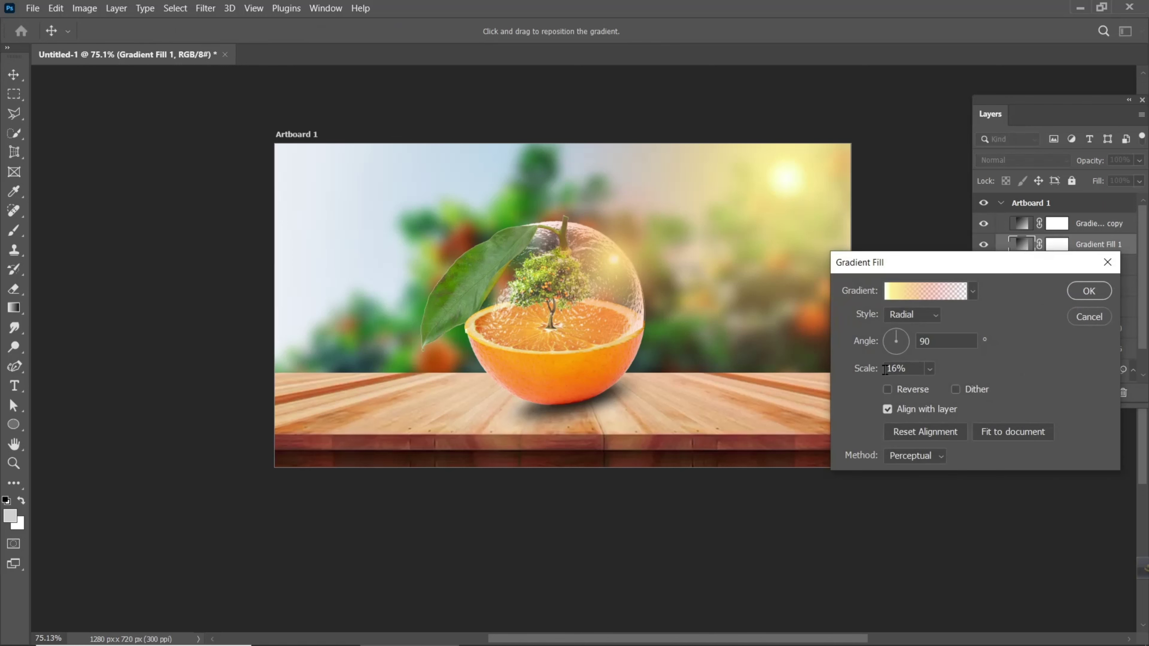
drag(865, 372, 873, 371)
Step: Confirm the original glow's settings and make the Gradient Fill 1 copy layer active
click(1080, 296)
scroll(662, 329, down, 2)
scroll(641, 336, up, 1)
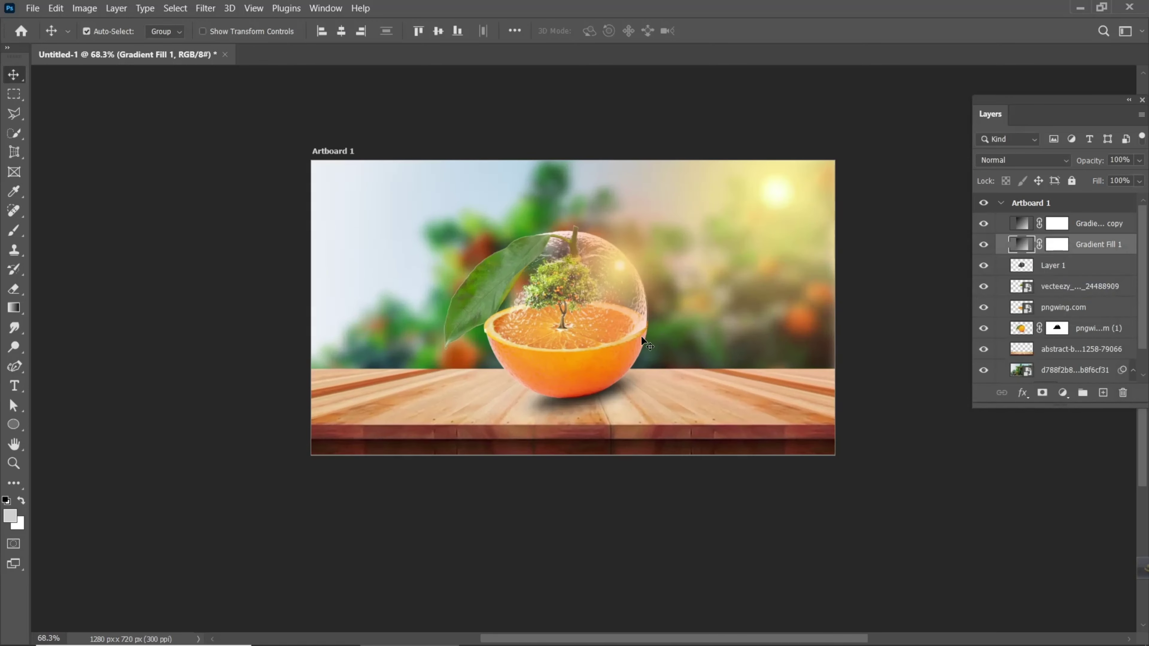
drag(595, 334, 572, 341)
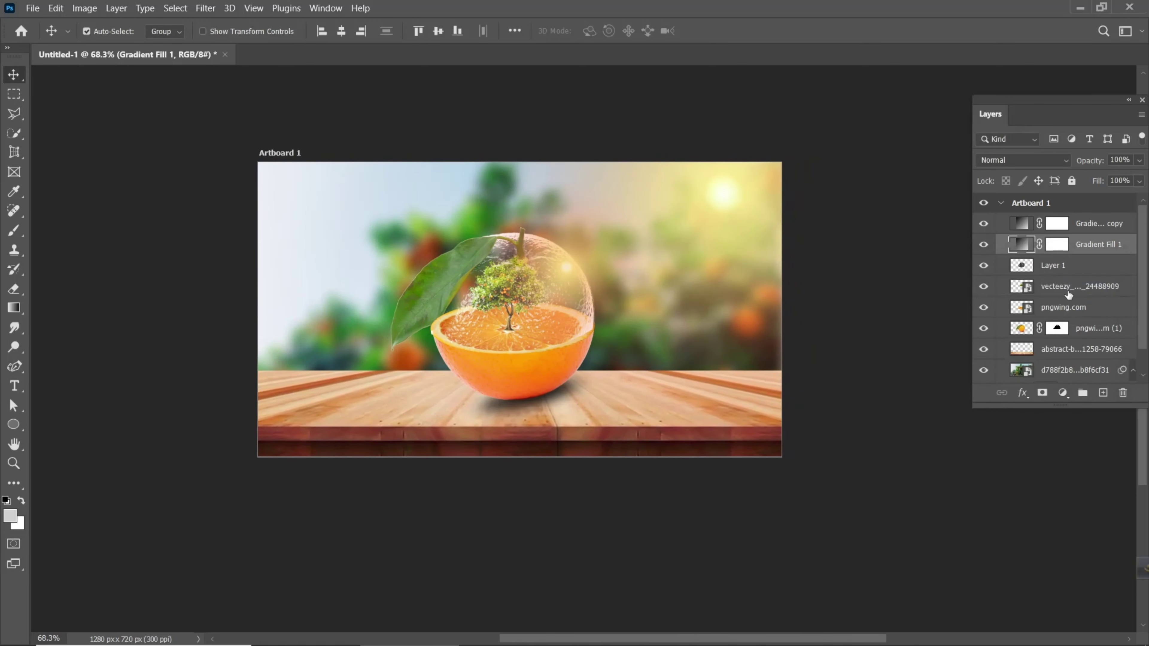
click(1024, 229)
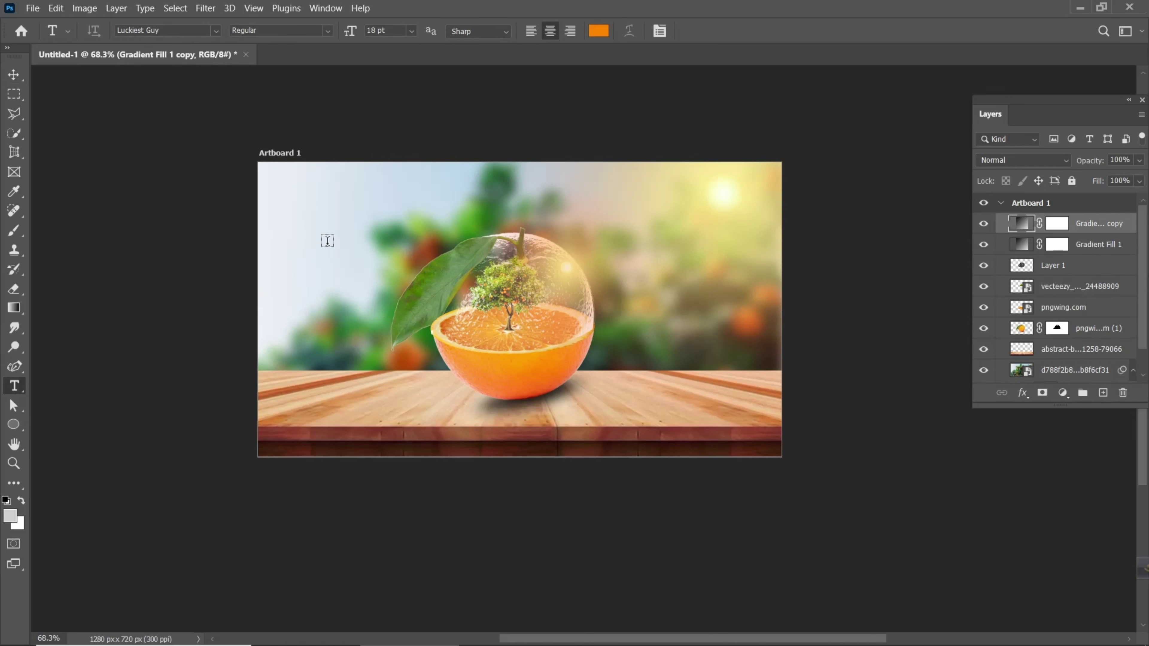
Step: Add the text 'ORANGE' at the upper left, scaled to about 167% and moved near the top
click(322, 240)
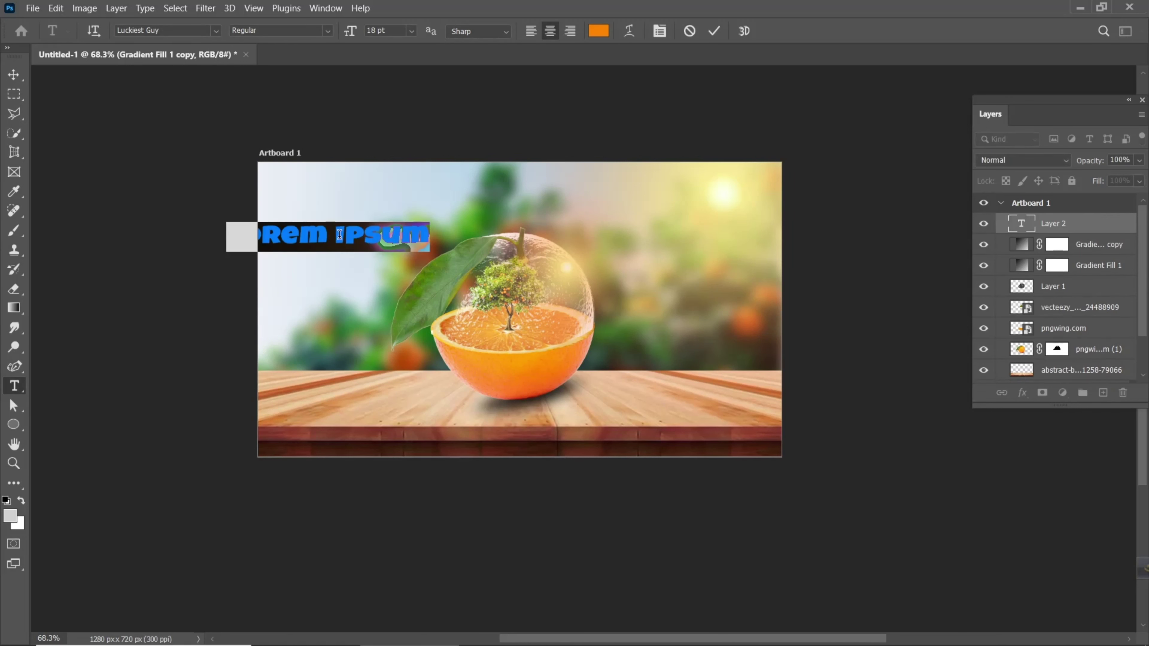
text(ORA)
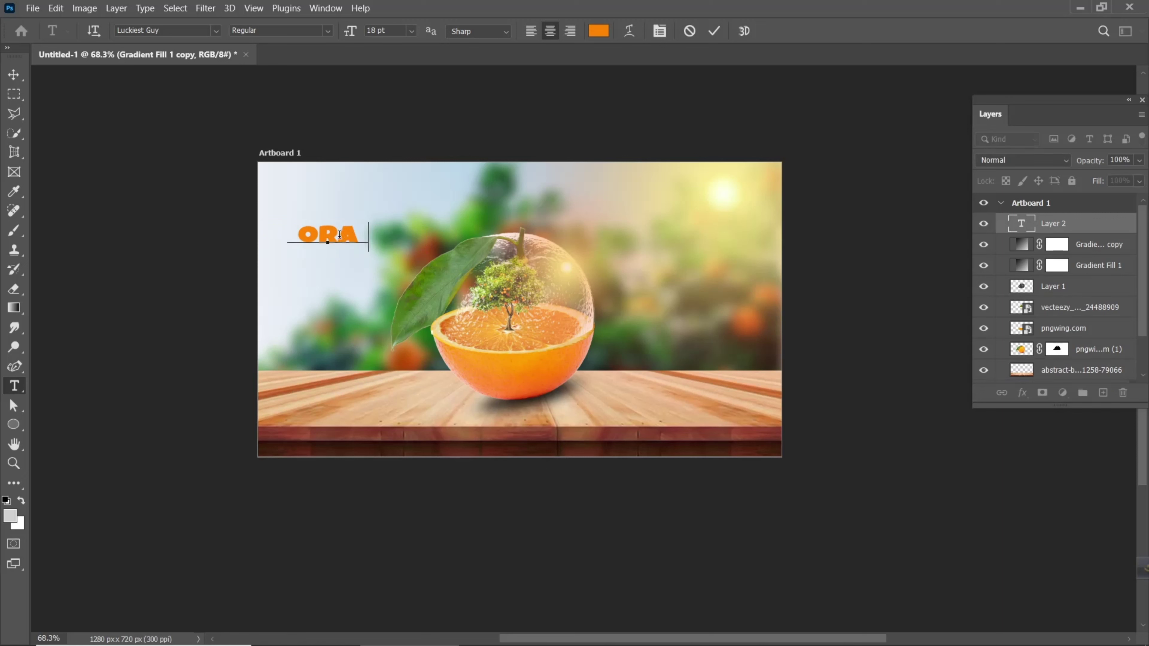
text(NGE)
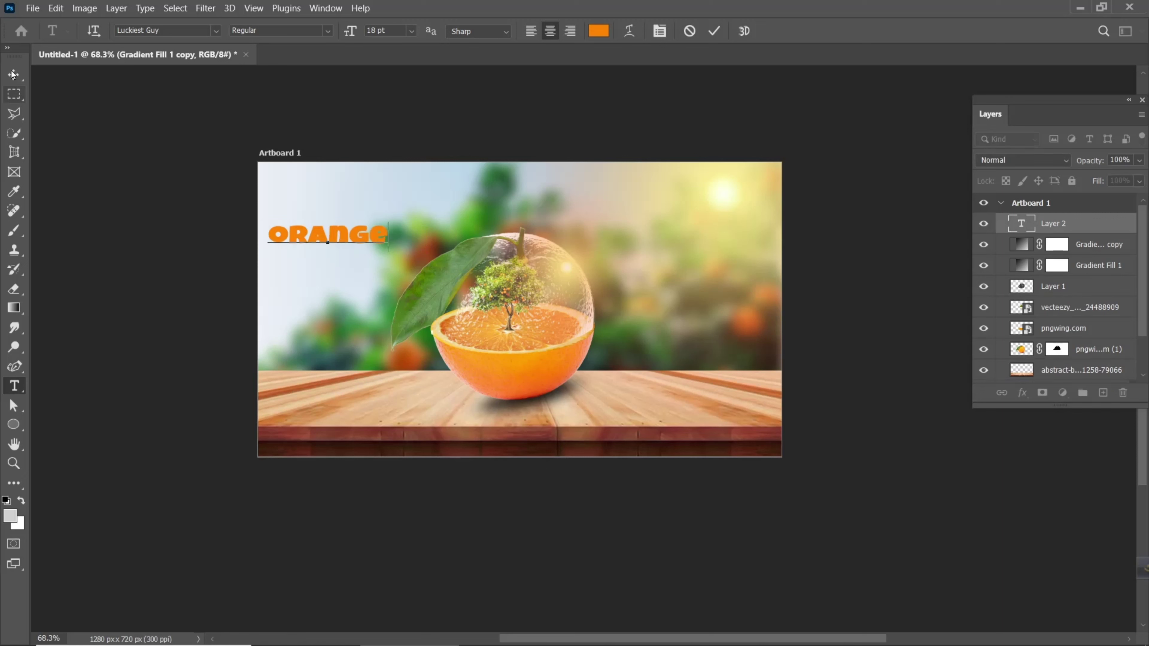
click(14, 75)
drag(312, 235, 350, 230)
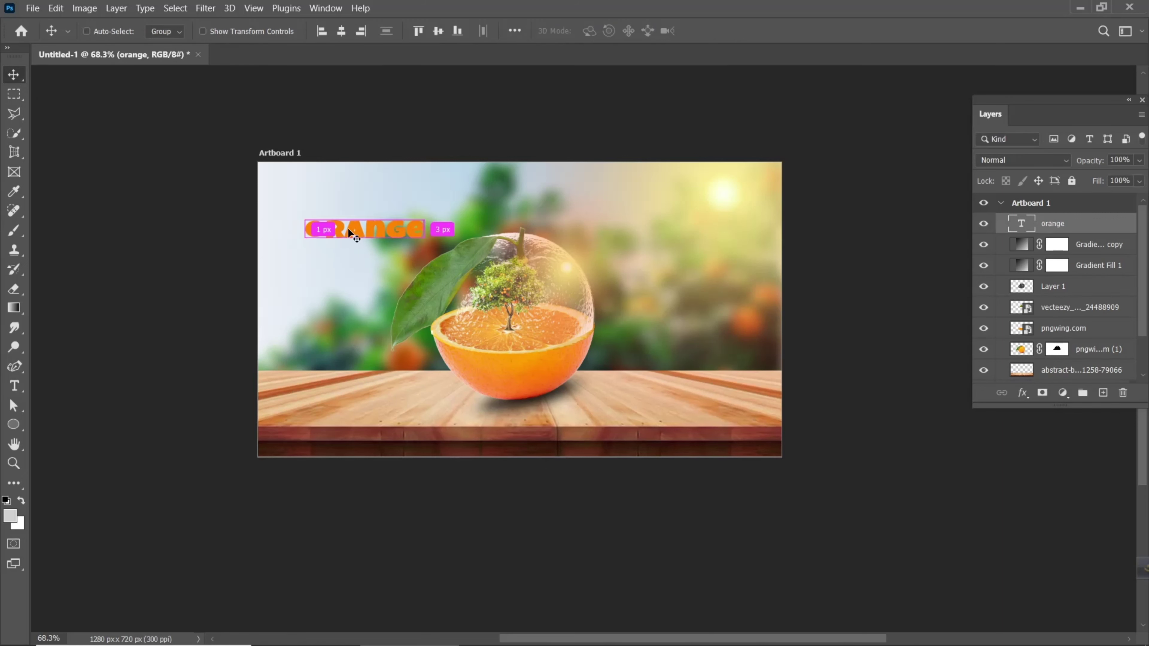
key(ctrl+t)
drag(424, 242, 464, 266)
drag(390, 248, 396, 222)
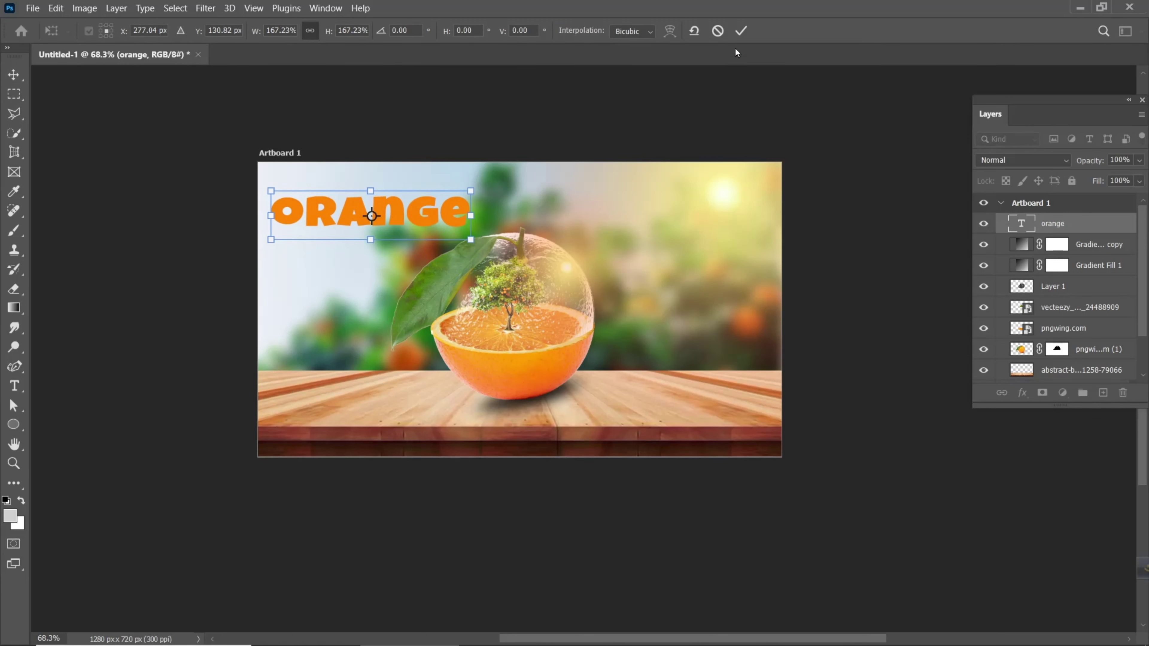
key(Return)
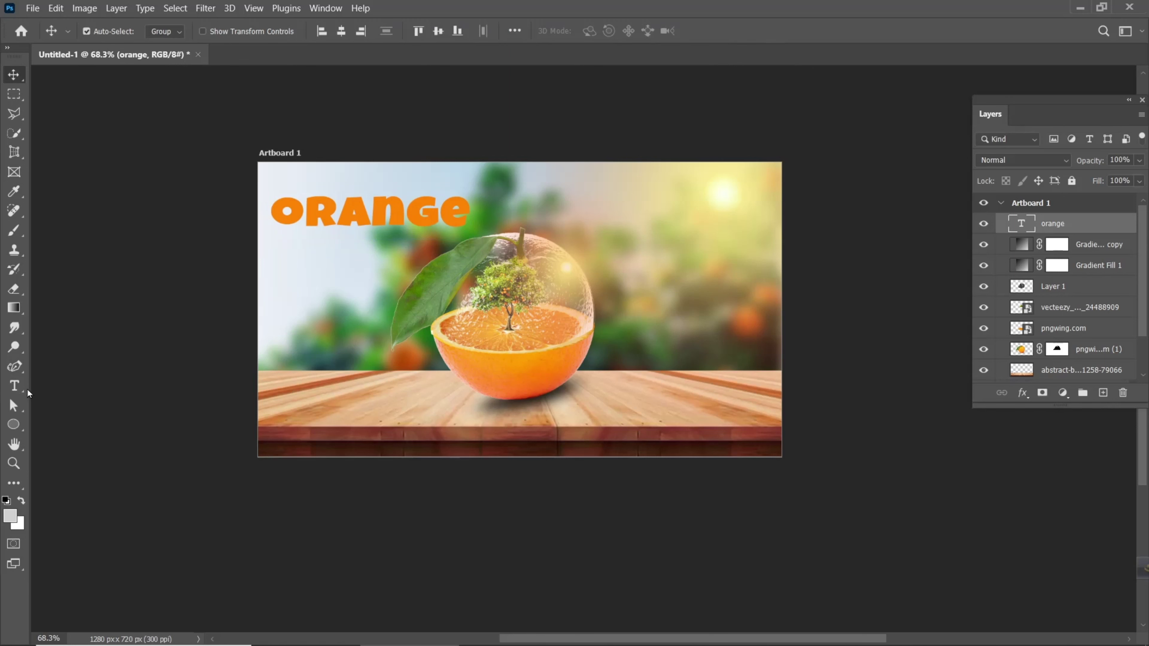
Step: Open the Character panel and move it to the left side of the screen
click(20, 388)
click(661, 31)
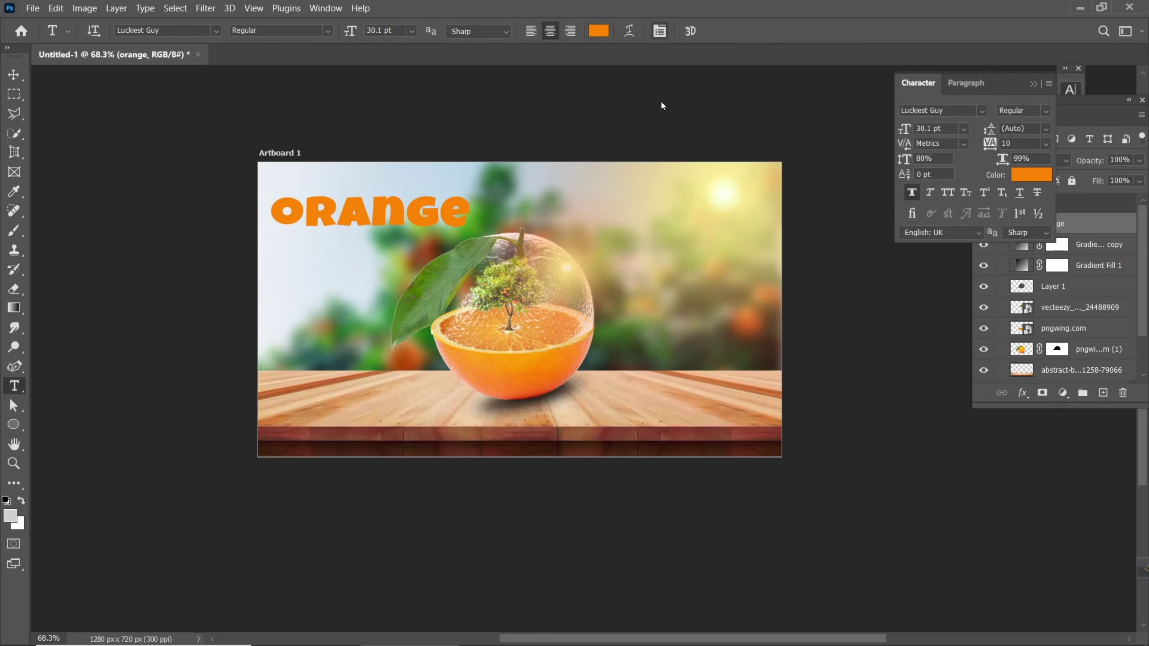
drag(984, 86, 196, 135)
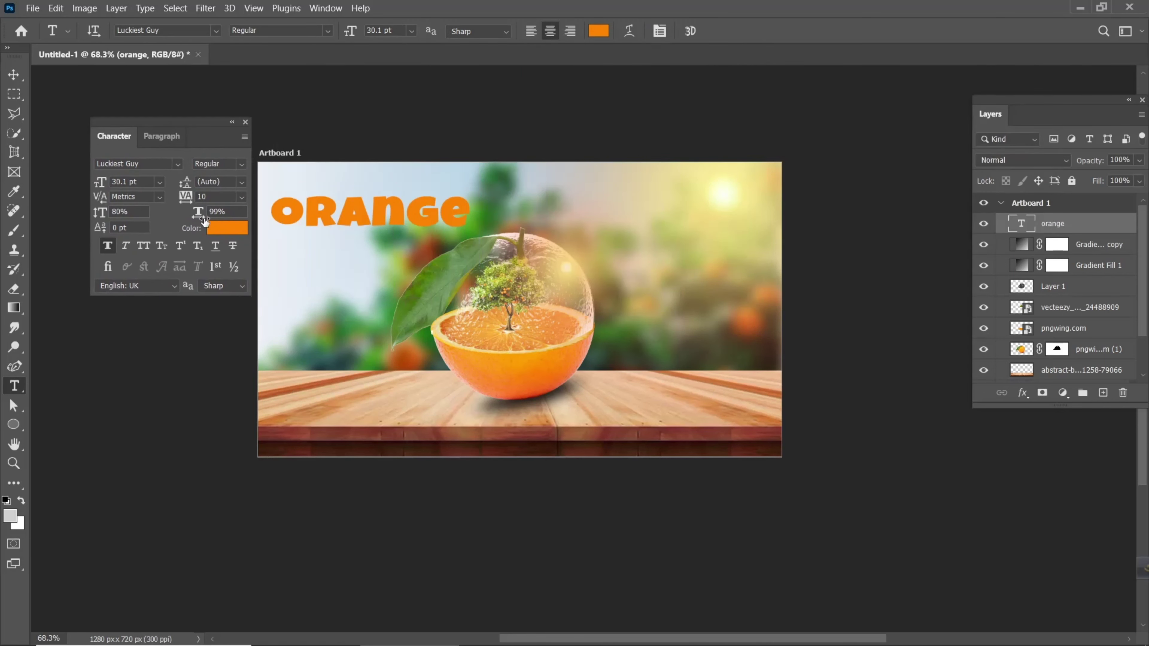
key(v)
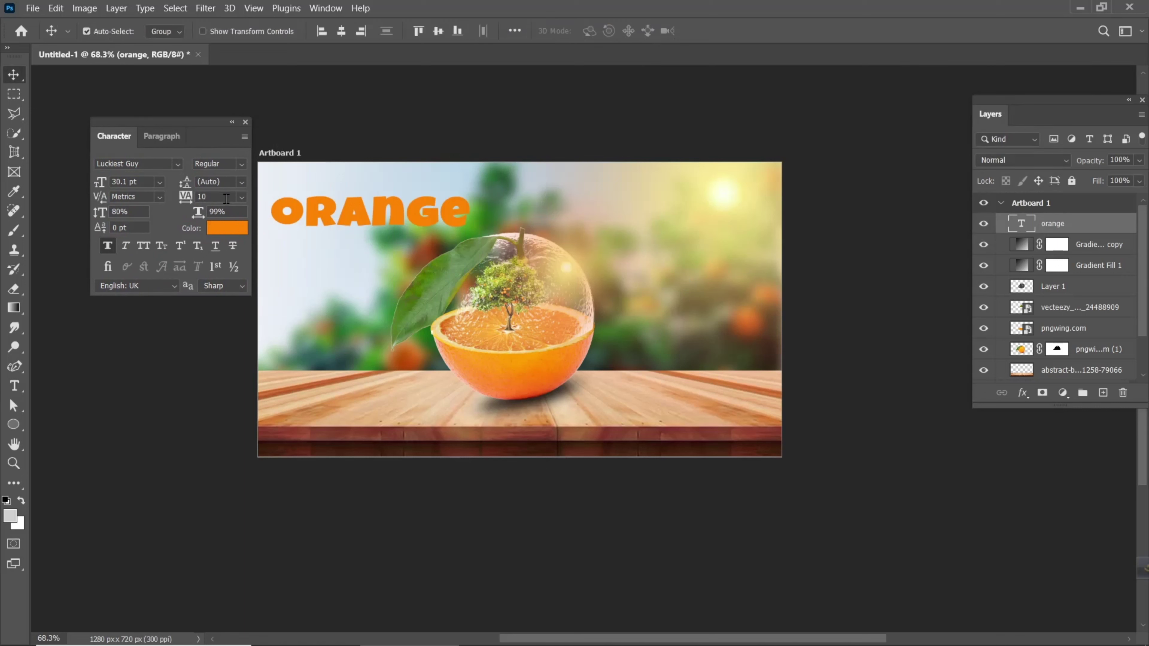
Step: Recolour the ORANGE title to #fd7f18 sampled from the orange fruit
click(222, 228)
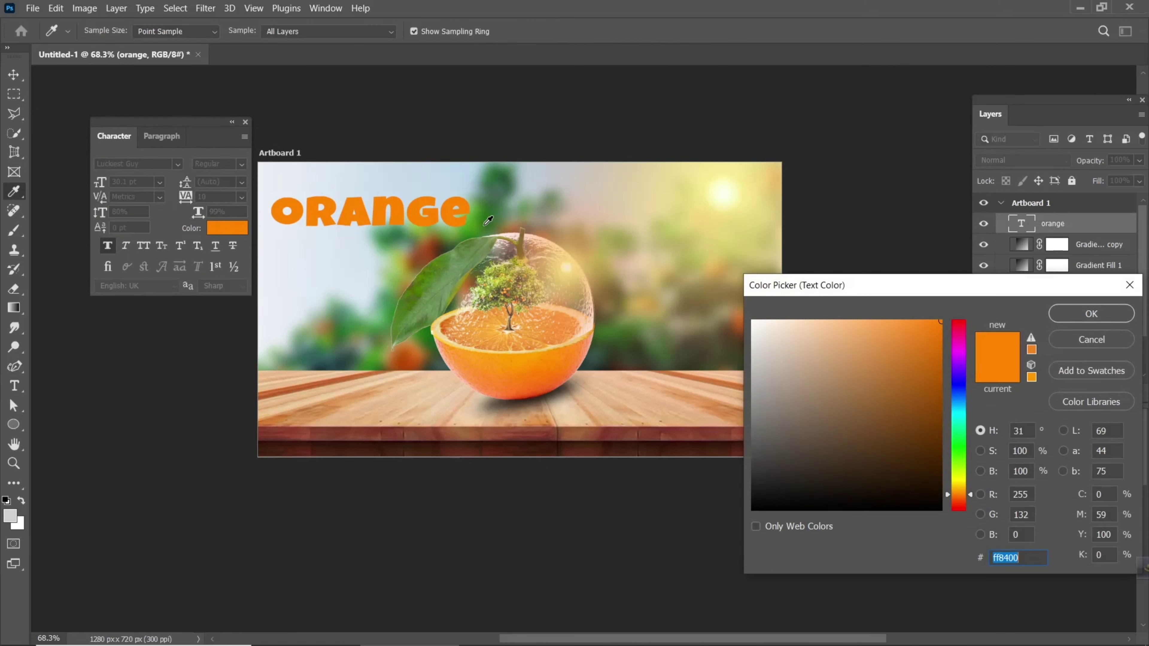
click(958, 483)
drag(960, 485, 960, 495)
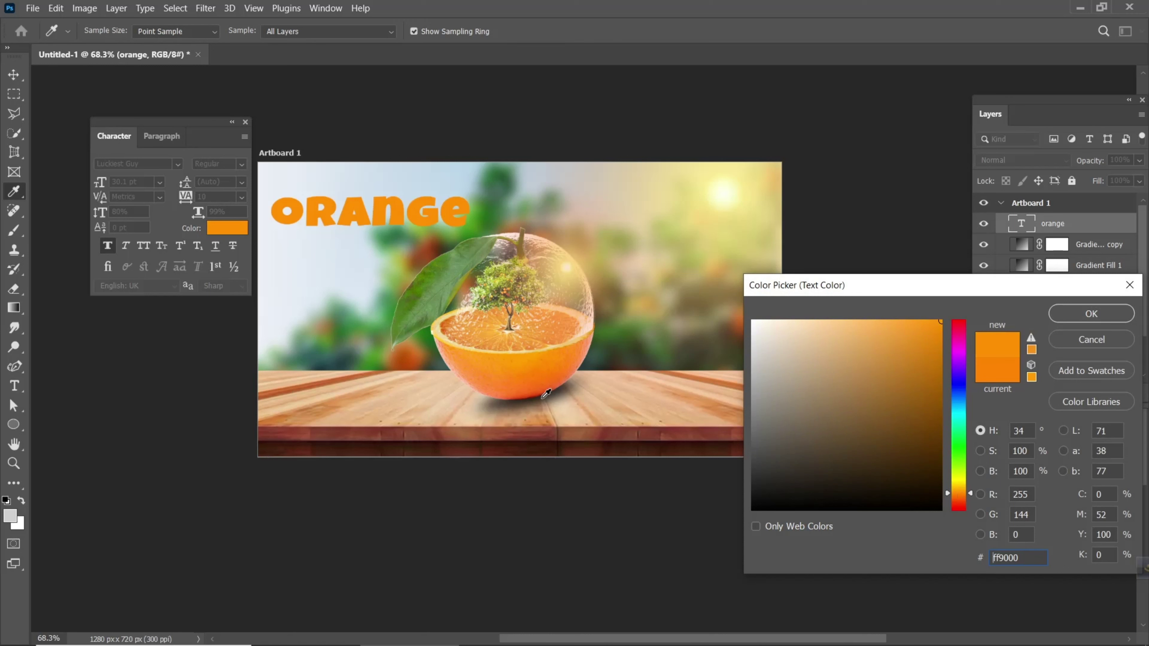
click(520, 379)
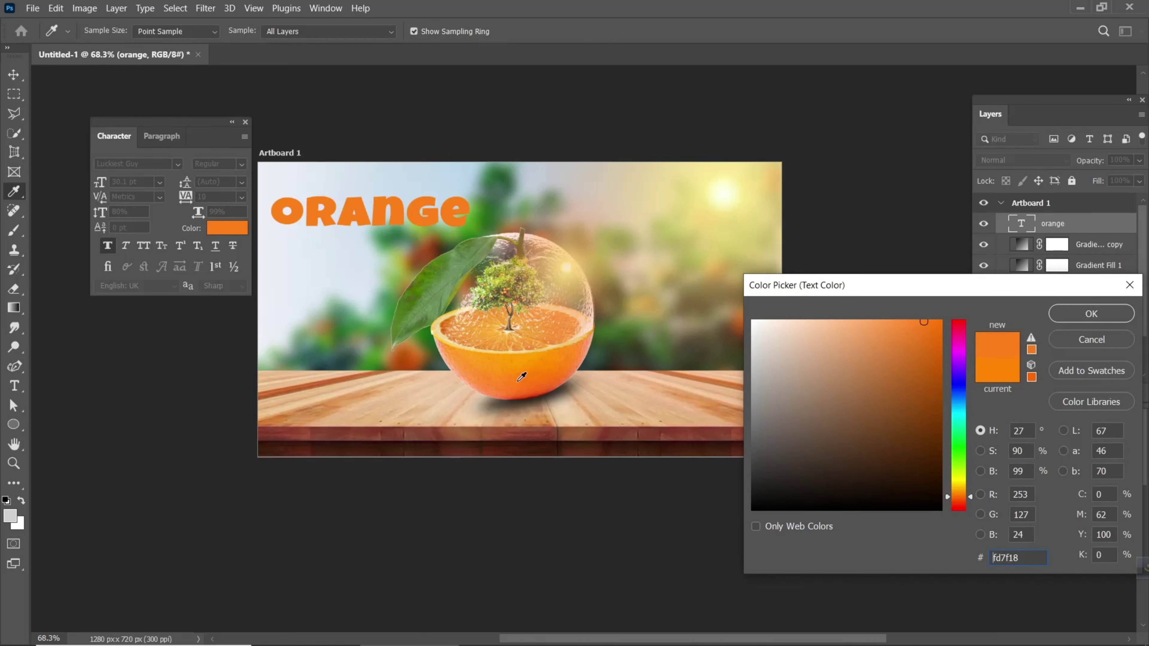
click(1091, 315)
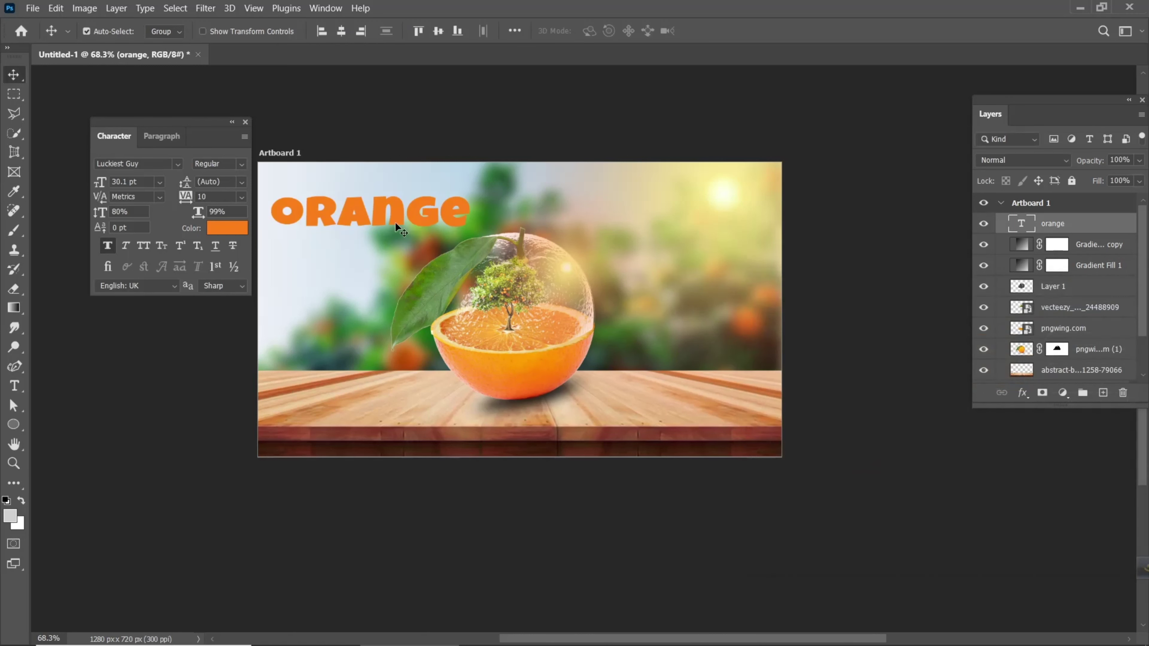
click(1030, 399)
Step: Apply a Drop Shadow layer style to the ORANGE title, leaving Stroke unchecked
click(1037, 445)
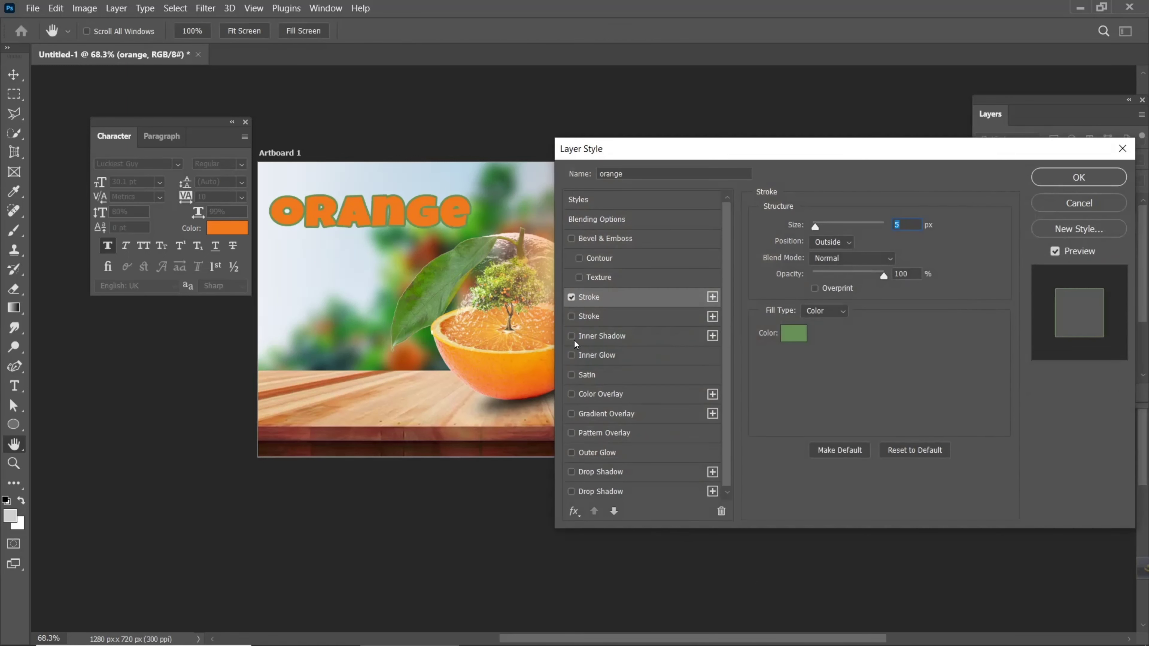
click(572, 297)
click(572, 473)
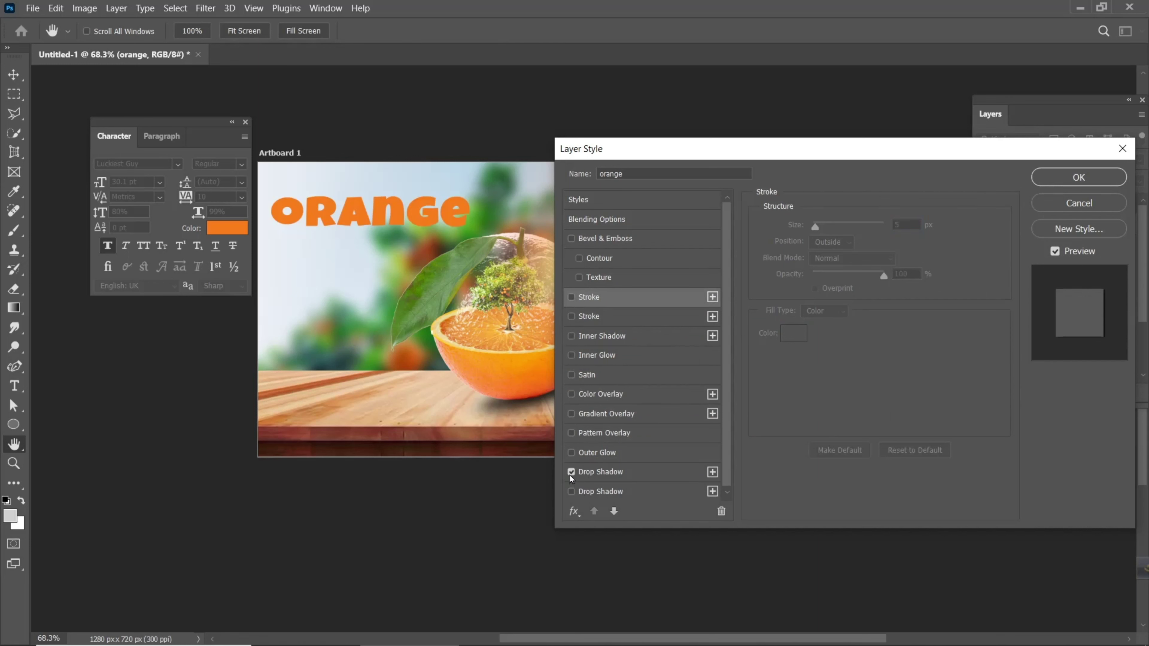
click(1088, 179)
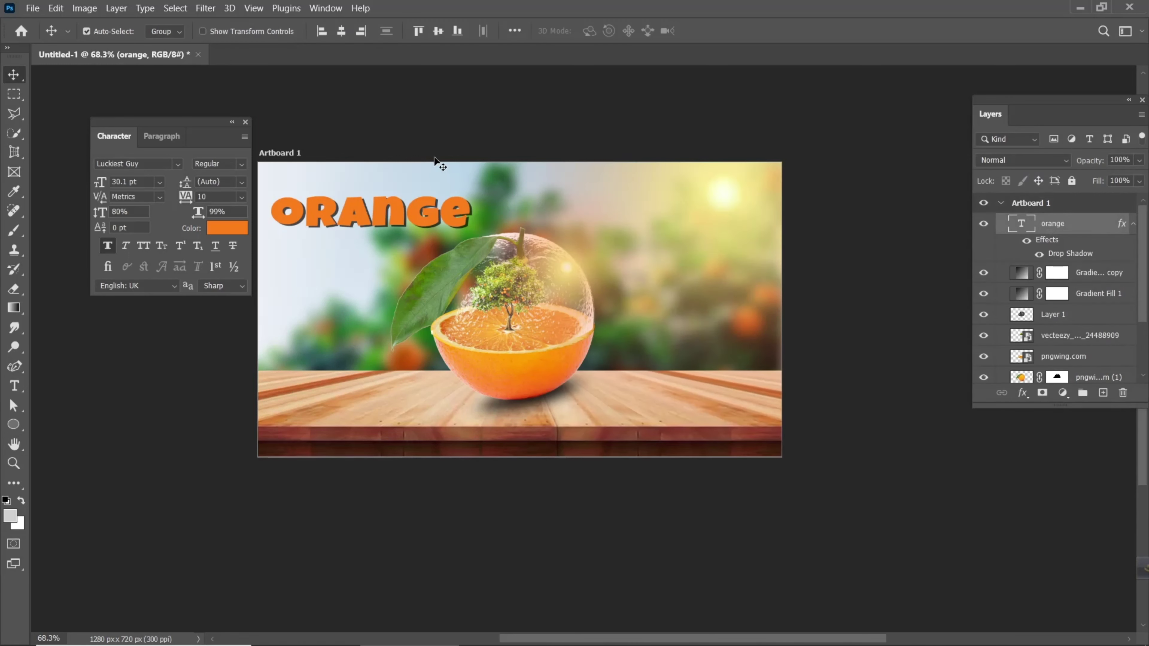